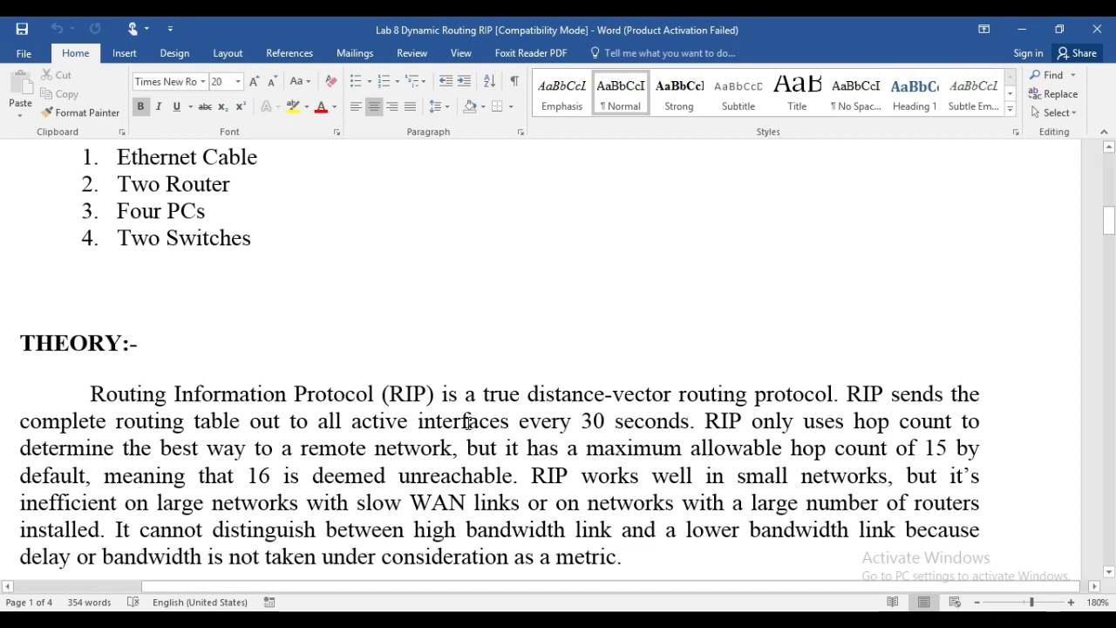
# Read through the lab document's RIP theory and network topology sections, up to the start of the procedure
pyautogui.scroll(-1, 468, 422)
pyautogui.scroll(-1, 468, 423)
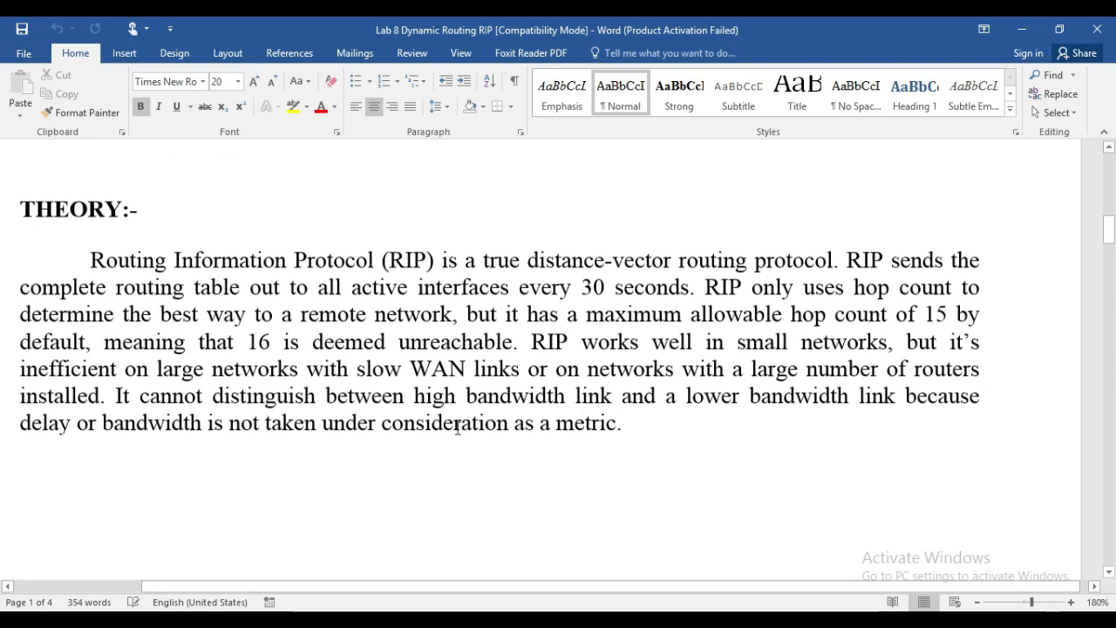
pyautogui.scroll(-1, 456, 428)
pyautogui.scroll(-7, 456, 428)
pyautogui.scroll(-3, 456, 428)
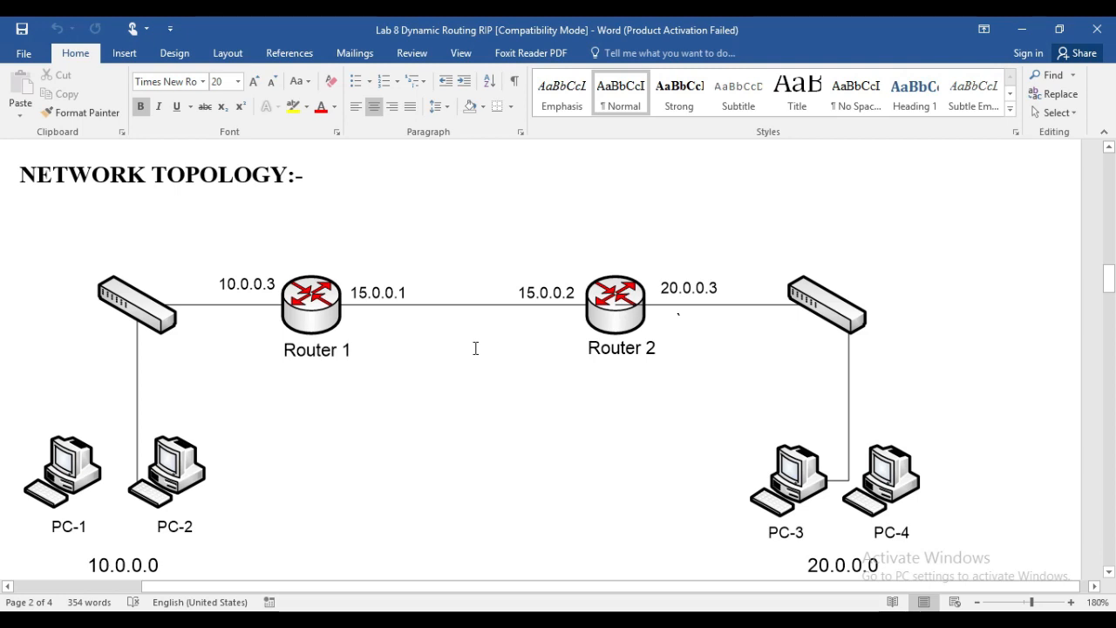
pyautogui.scroll(-2, 472, 353)
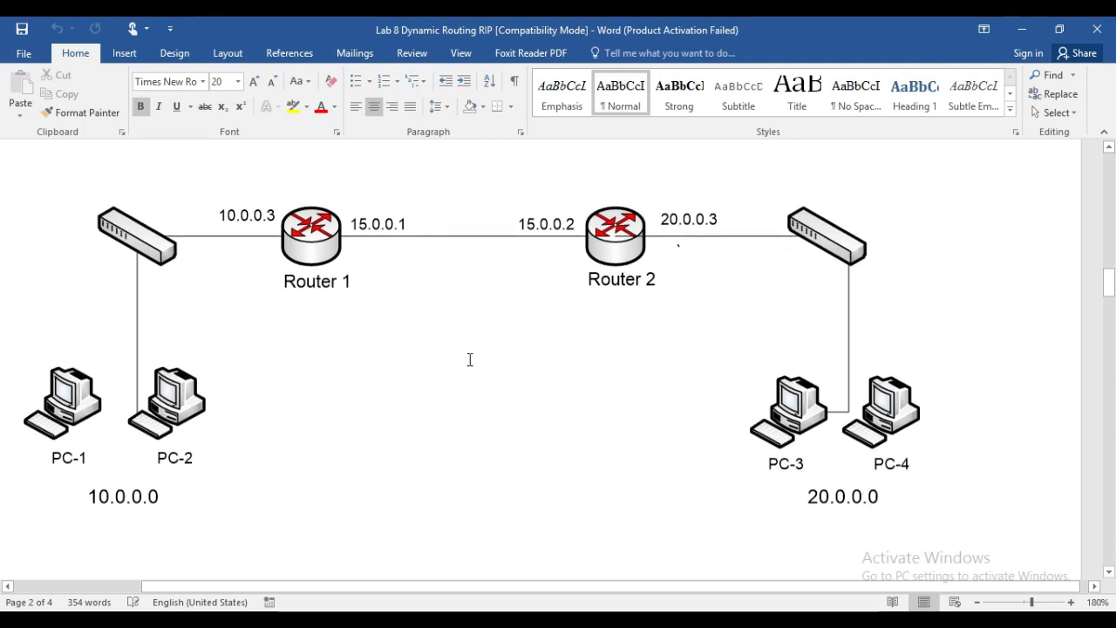
pyautogui.scroll(-4, 471, 361)
pyautogui.scroll(4, 419, 356)
pyautogui.scroll(-5, 608, 291)
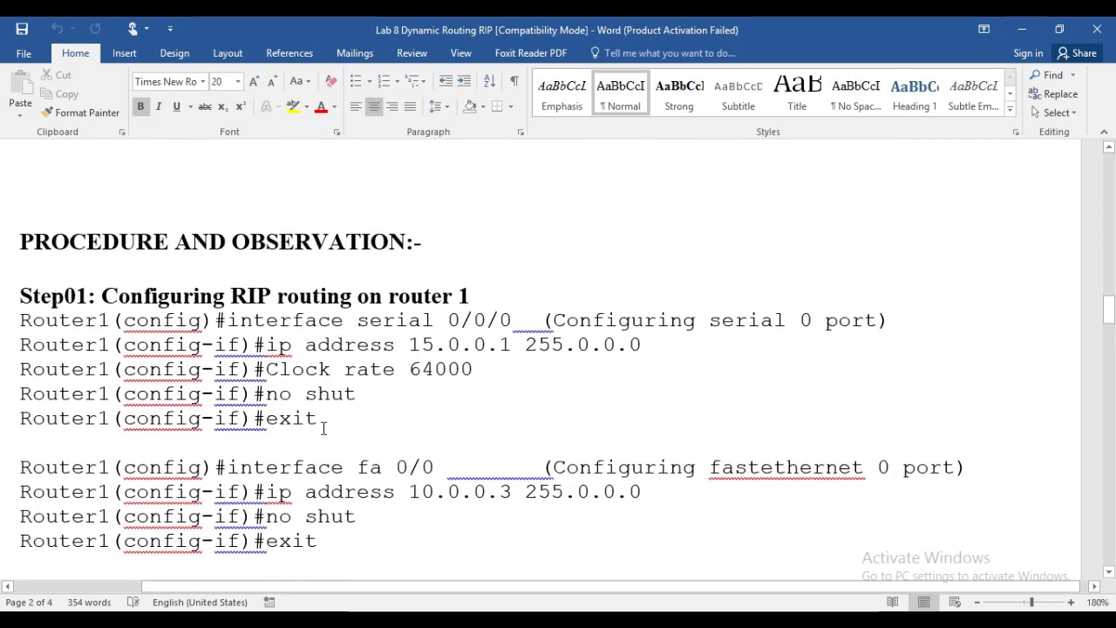
# Review the Step01 commands for Router 1, highlighting the serial interface, FastEthernet interface and RIP network blocks
pyautogui.moveTo(322, 427); pyautogui.dragTo(8, 302)
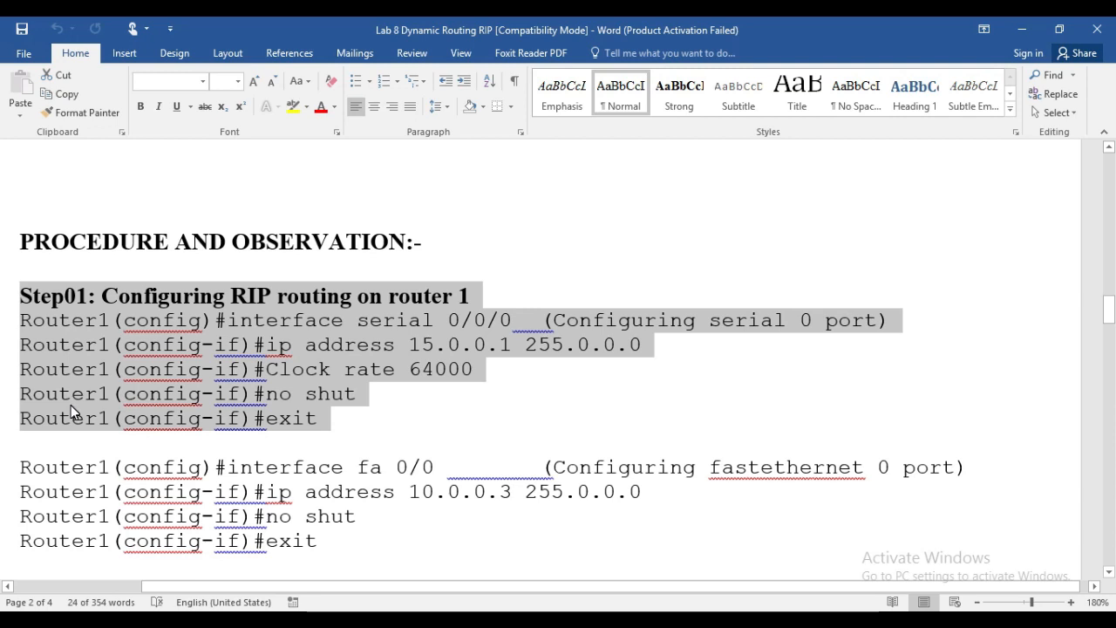
pyautogui.moveTo(330, 545); pyautogui.dragTo(55, 467)
pyautogui.scroll(-3, 57, 467)
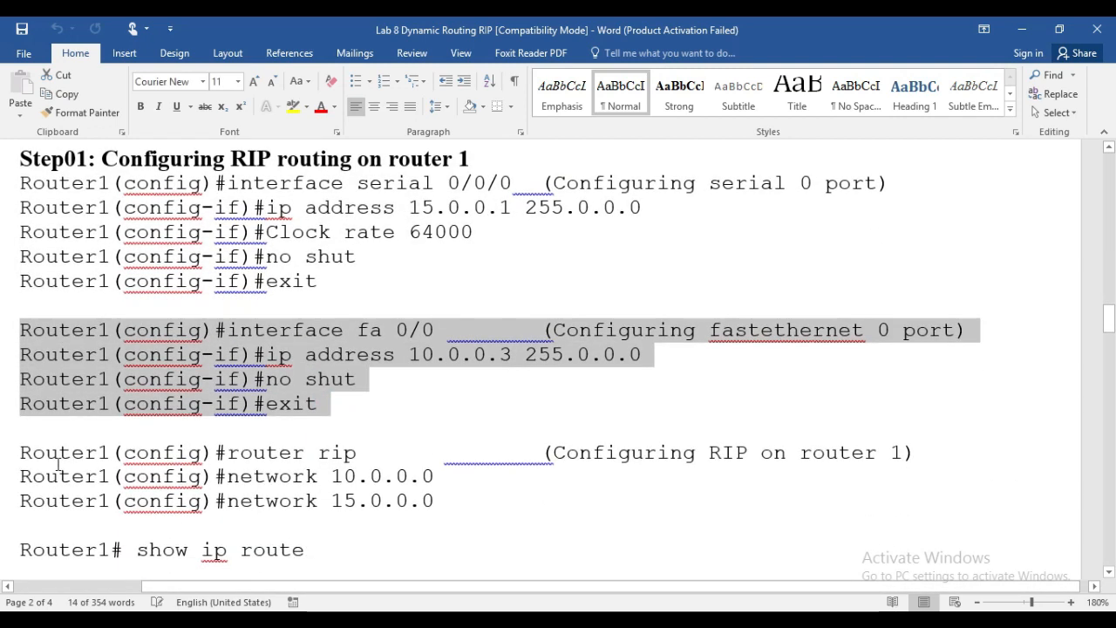
pyautogui.moveTo(441, 505); pyautogui.dragTo(8, 452)
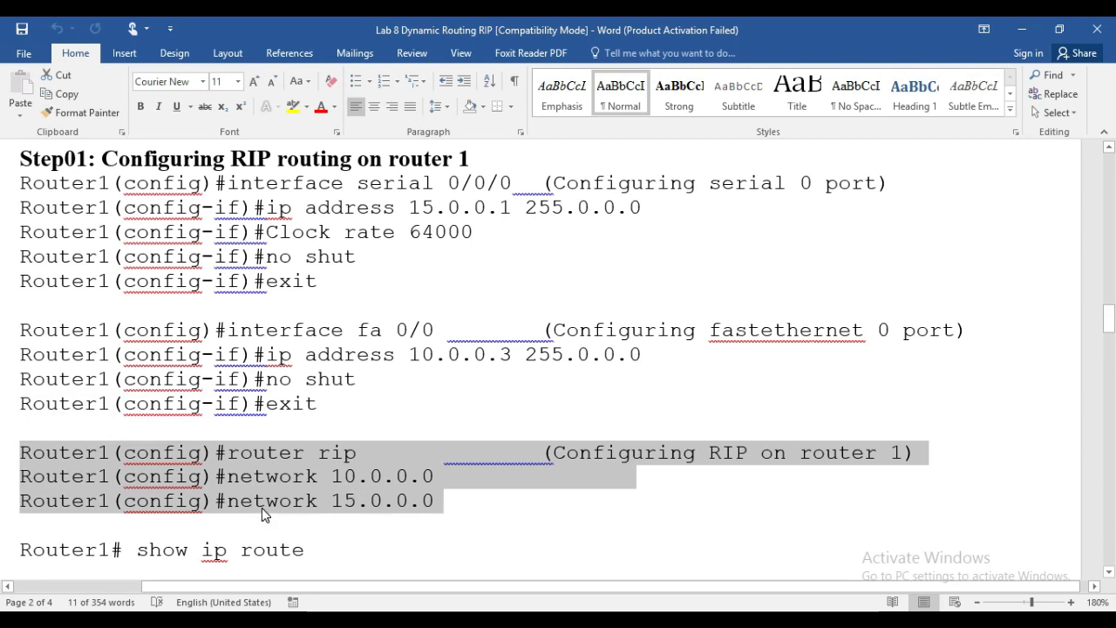
pyautogui.scroll(-1, 347, 501)
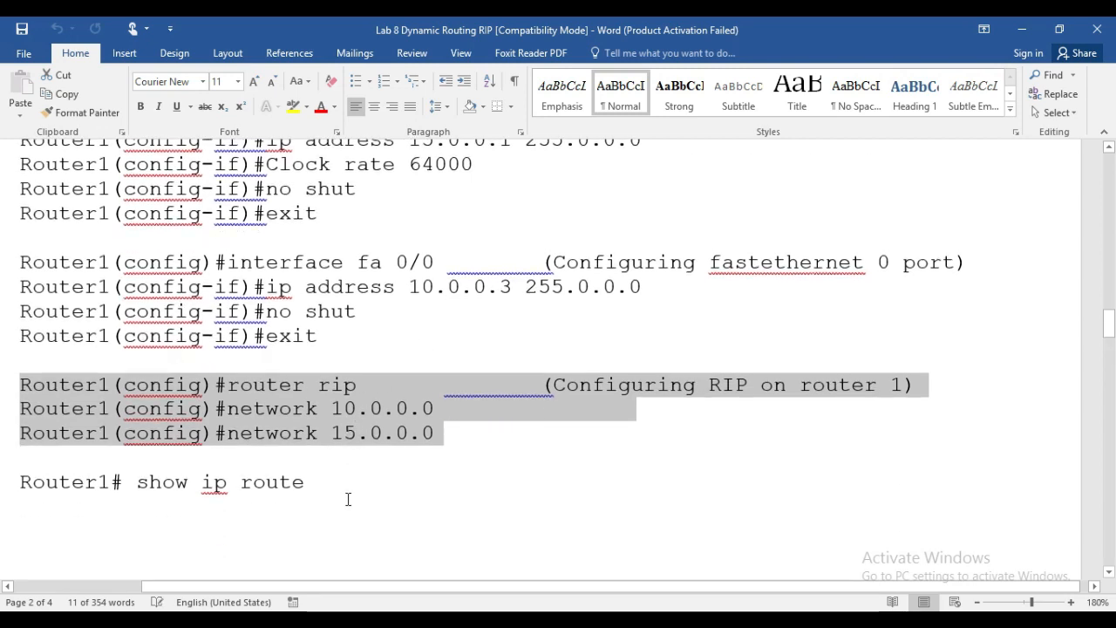
# Review the Step 02 commands for Router 2, highlighting the serial, FastEthernet and RIP network blocks and the show ip route command
pyautogui.scroll(-8, 348, 498)
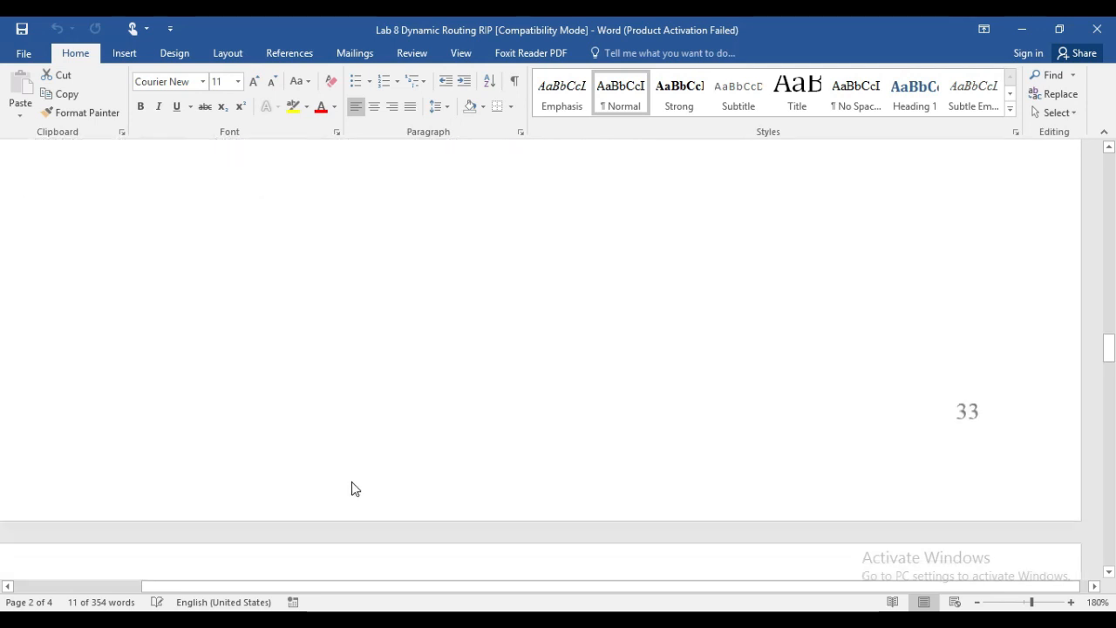
pyautogui.scroll(-5, 348, 484)
pyautogui.moveTo(324, 364); pyautogui.dragTo(24, 277)
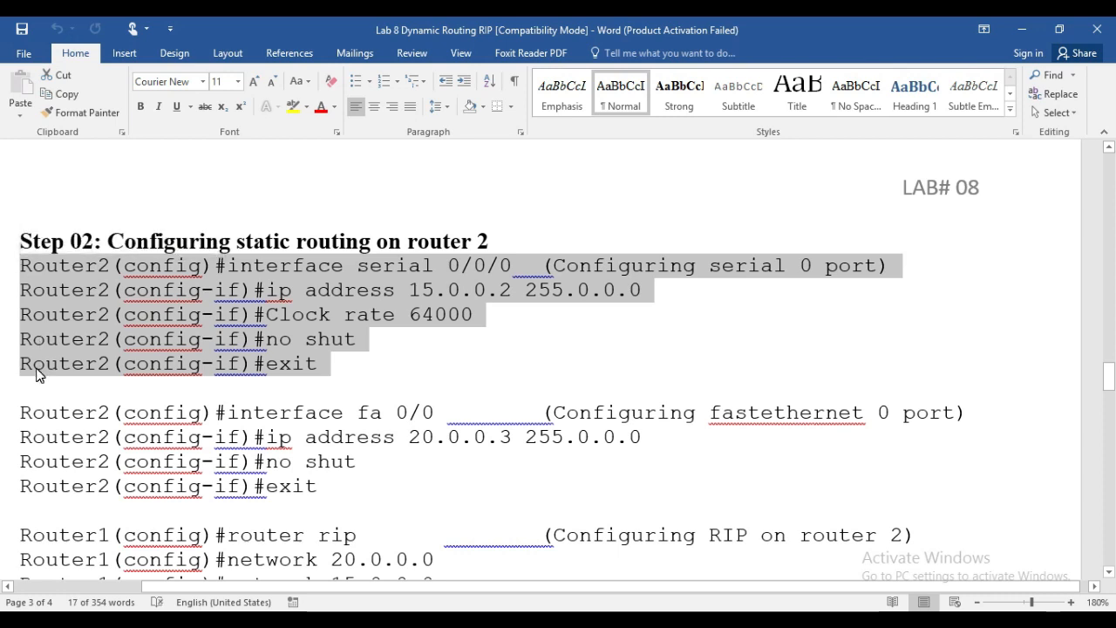
pyautogui.scroll(-1, 36, 373)
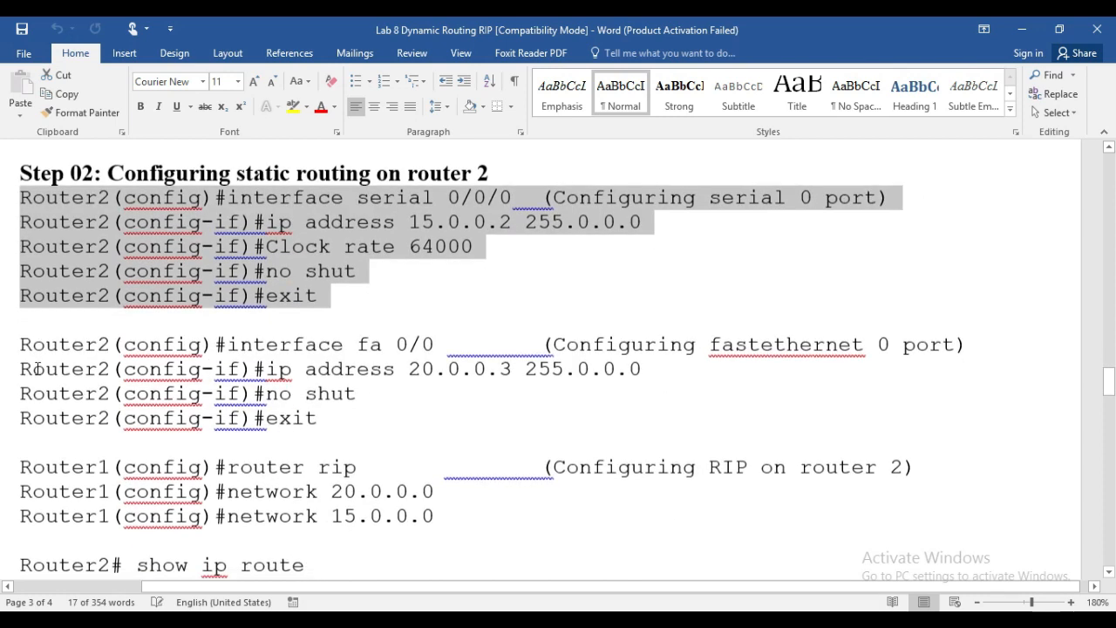
pyautogui.moveTo(320, 417); pyautogui.dragTo(20, 340)
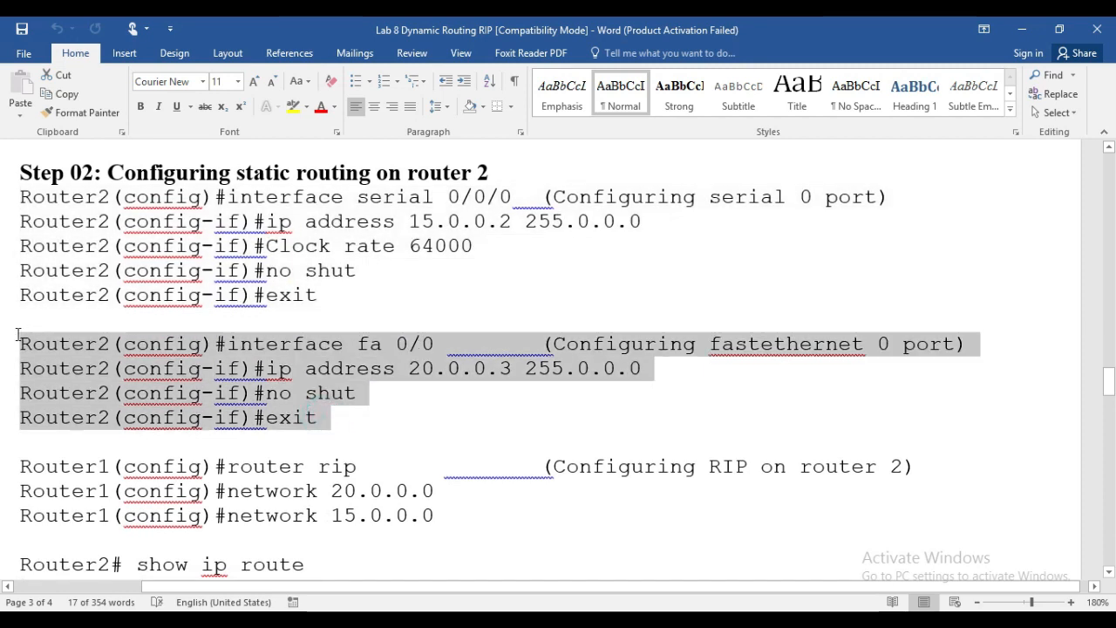
pyautogui.scroll(-1, 468, 463)
pyautogui.moveTo(449, 457); pyautogui.dragTo(20, 399)
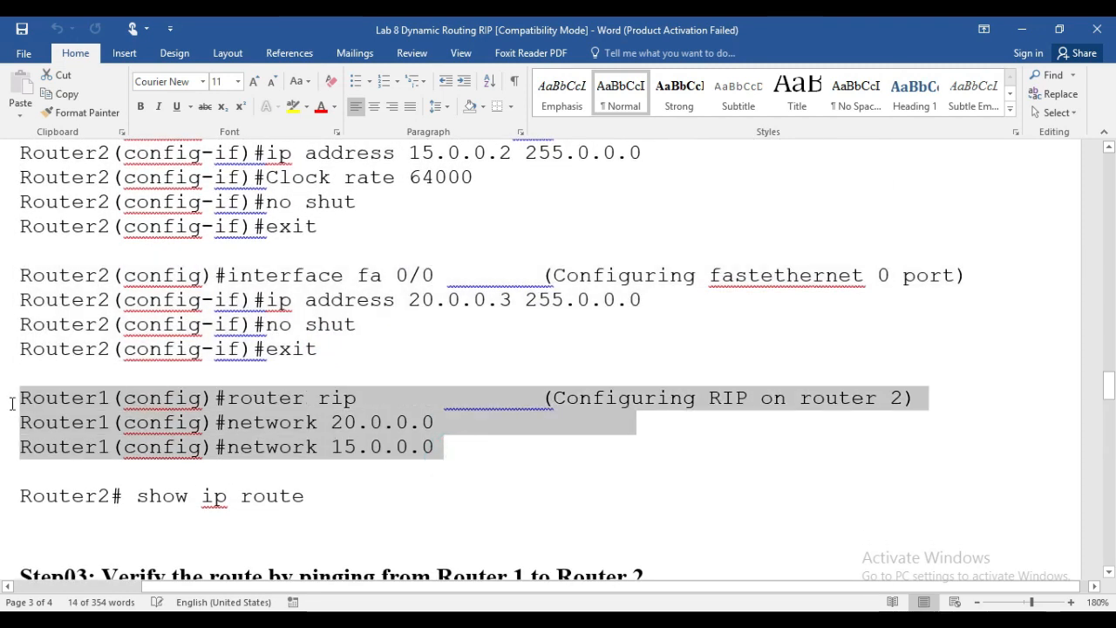
pyautogui.click(305, 423)
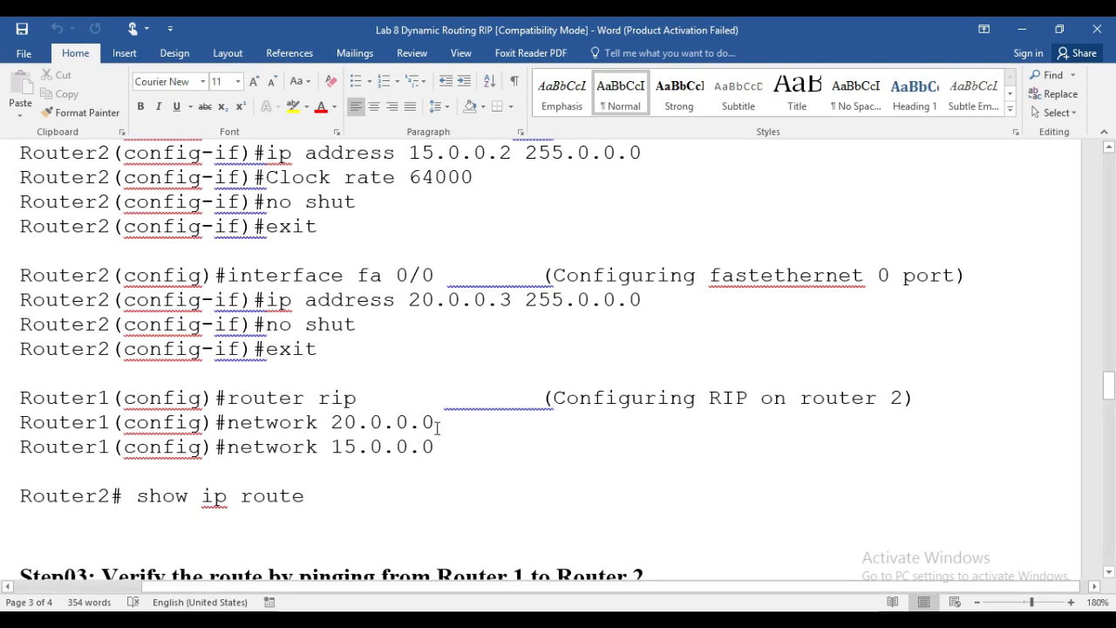
pyautogui.moveTo(443, 422); pyautogui.dragTo(314, 422)
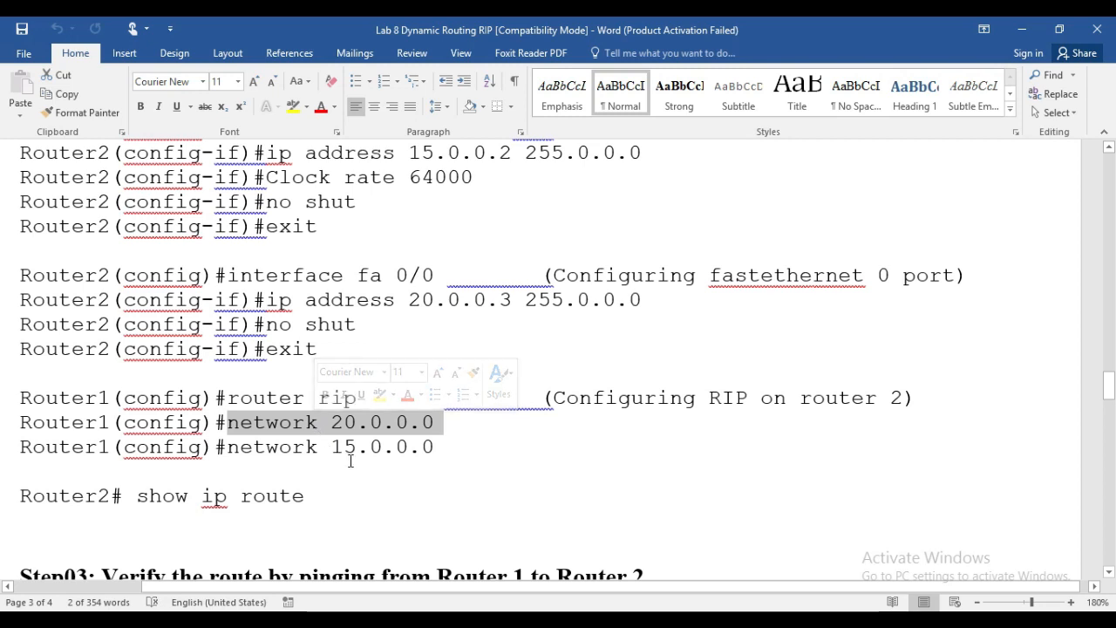
pyautogui.moveTo(435, 448); pyautogui.dragTo(328, 448)
pyautogui.scroll(-3, 314, 476)
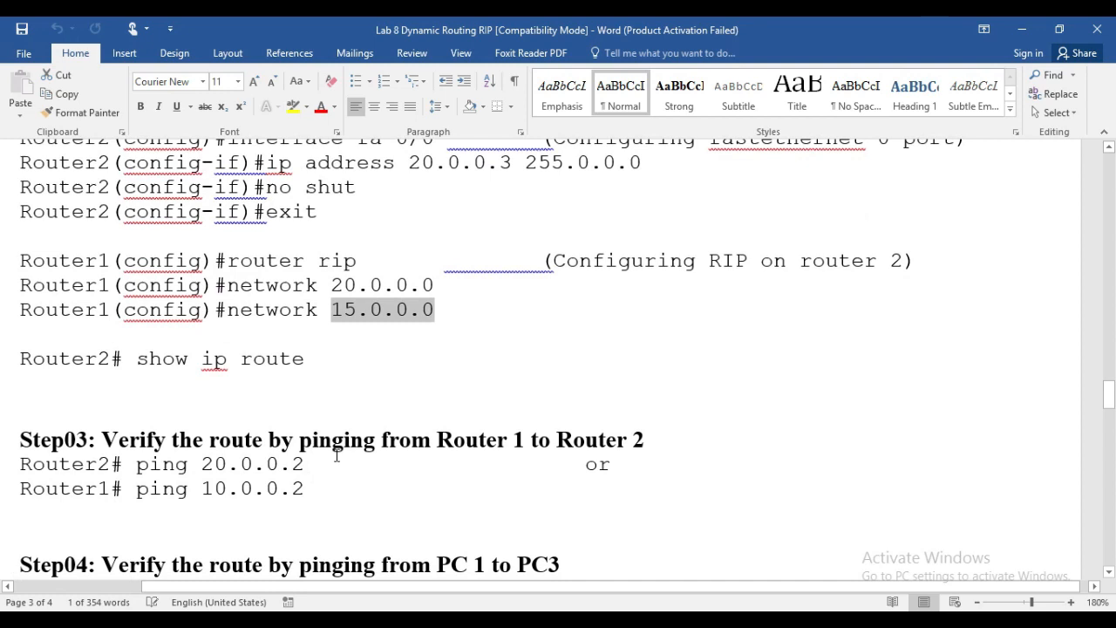
pyautogui.moveTo(307, 359); pyautogui.dragTo(135, 353)
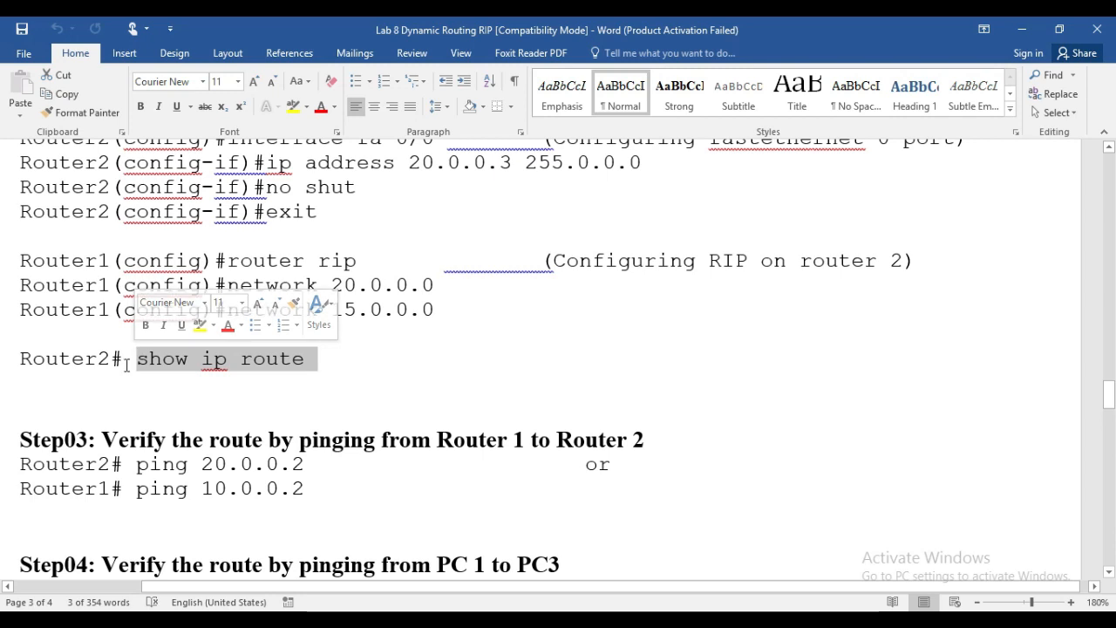
# Look over the Step03 and Step04 ping verification instructions, and return to the network topology diagram
pyautogui.scroll(-3, 127, 365)
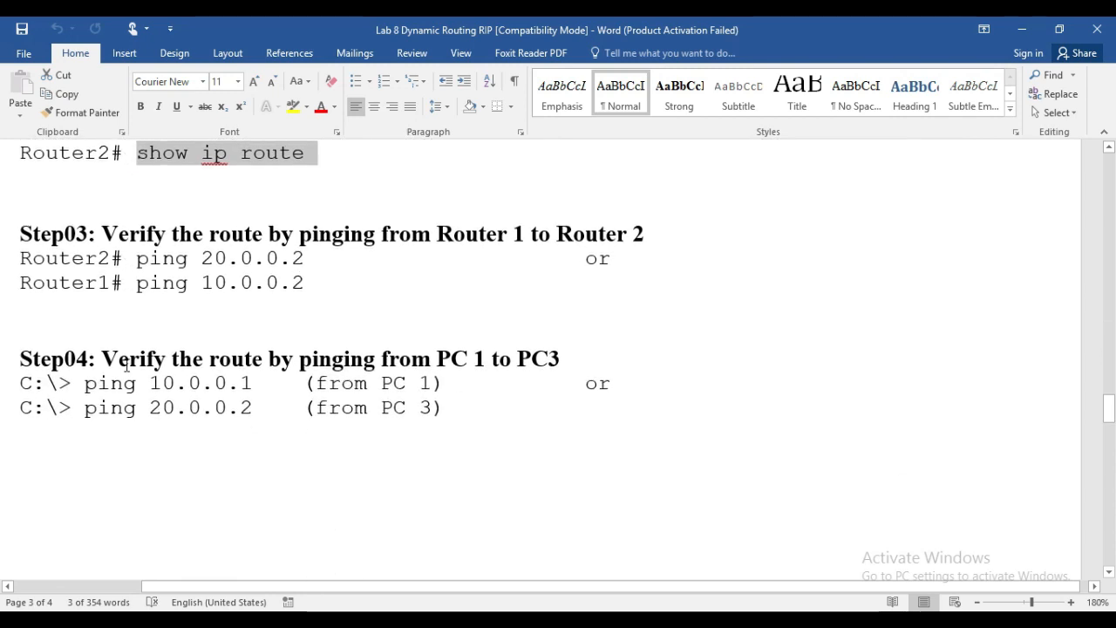
pyautogui.scroll(5, 126, 365)
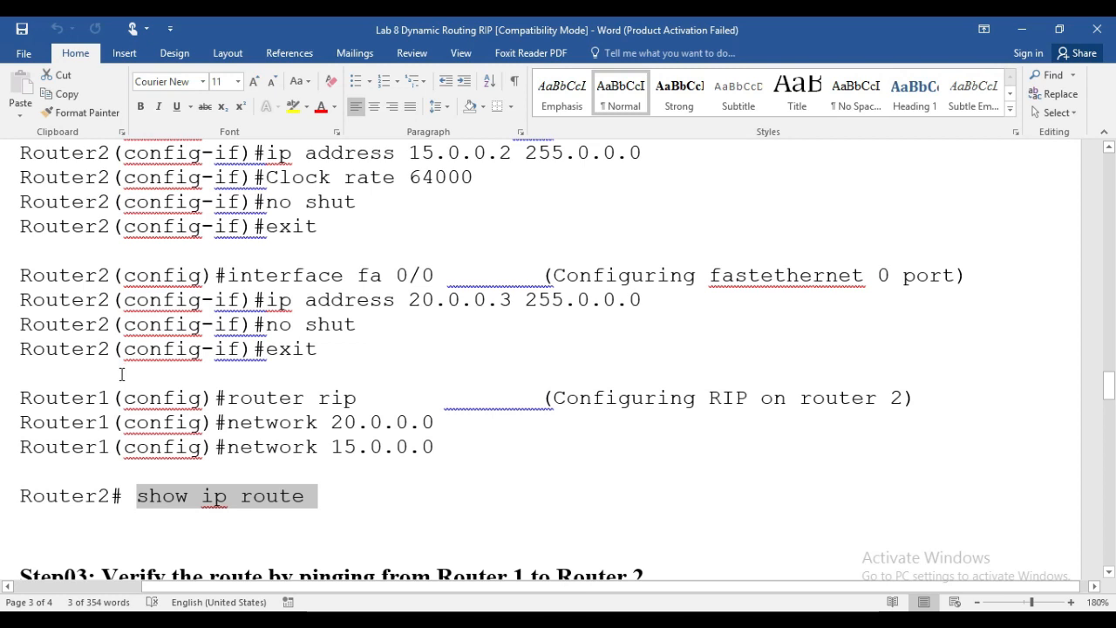
pyautogui.scroll(-2, 122, 374)
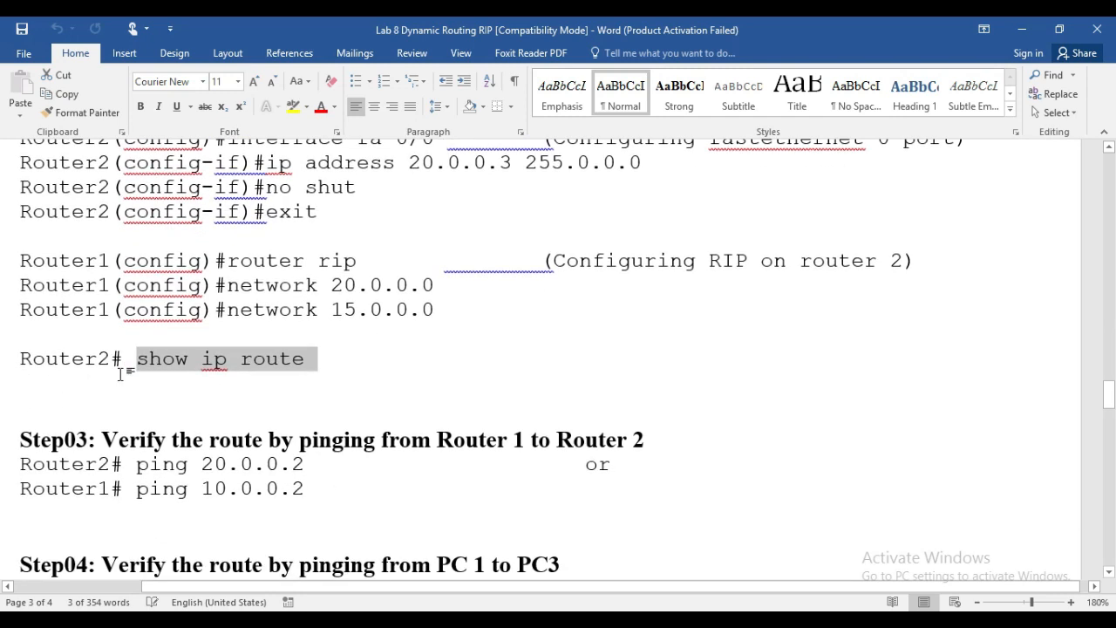
pyautogui.scroll(-1, 122, 374)
pyautogui.scroll(7, 122, 384)
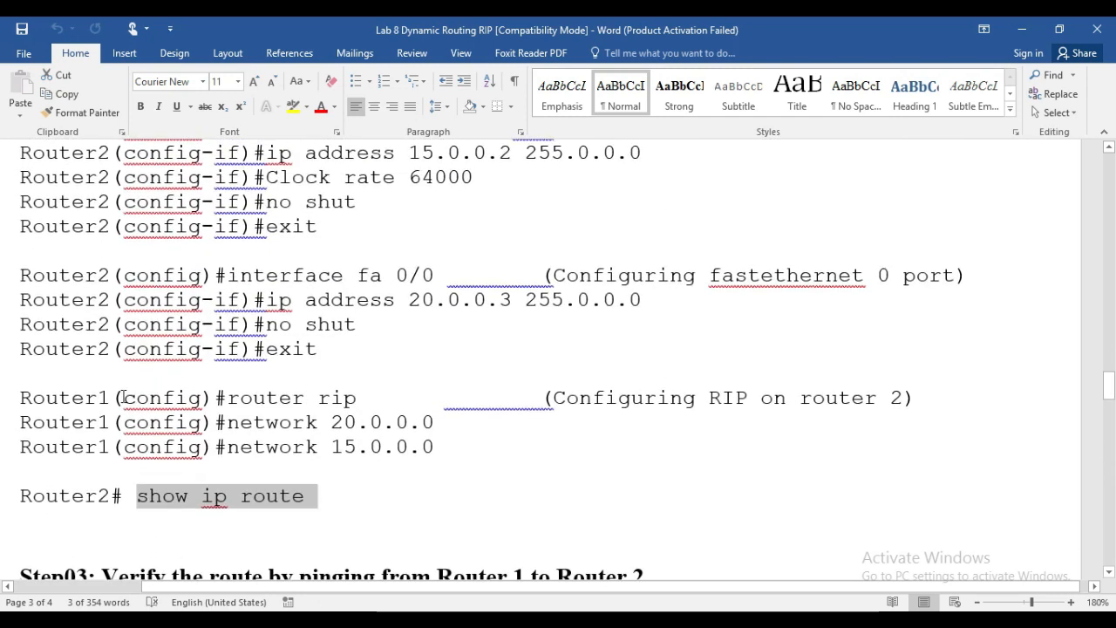
pyautogui.scroll(10, 122, 398)
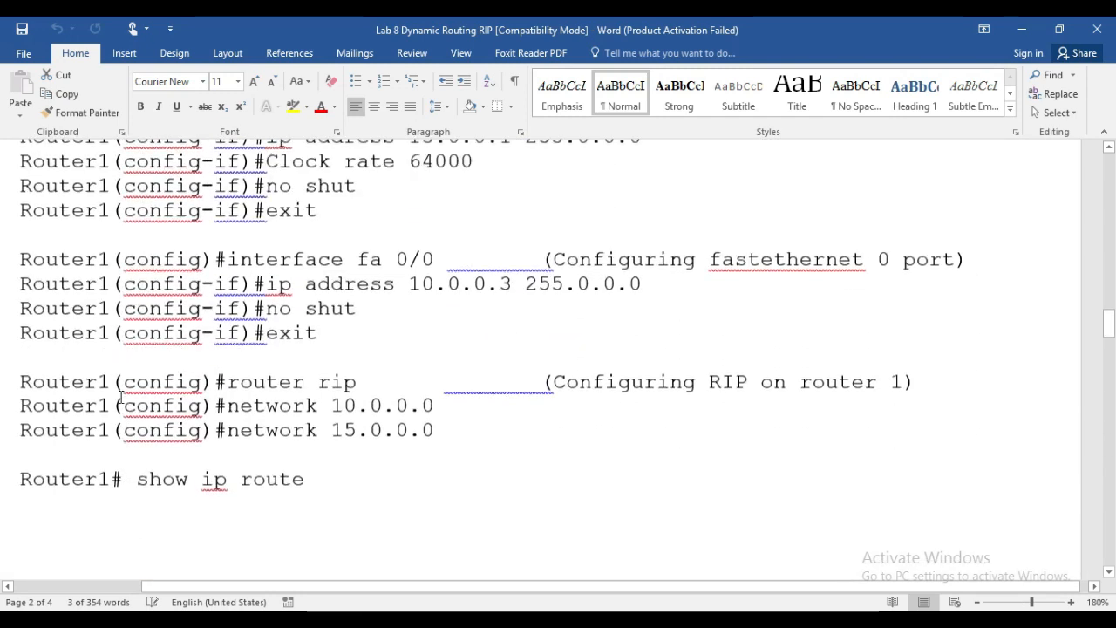
pyautogui.scroll(3, 117, 395)
pyautogui.scroll(-2, 117, 394)
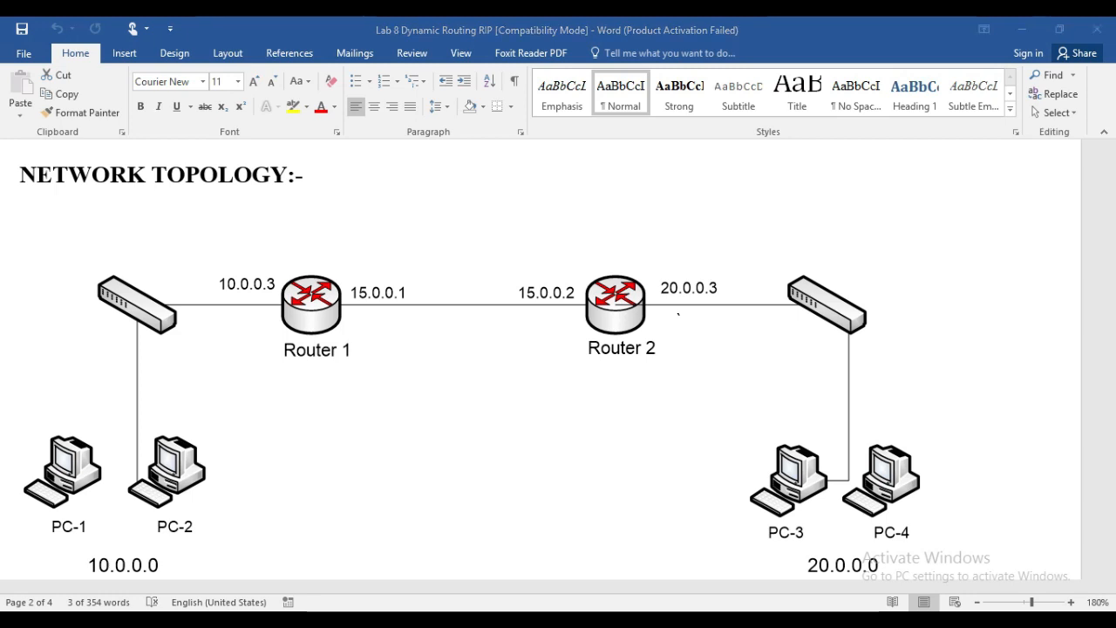
# Switch to Cisco Packet Tracer and place two 4321 routers side by side in the upper part of the empty workspace
pyautogui.click(242, 623)
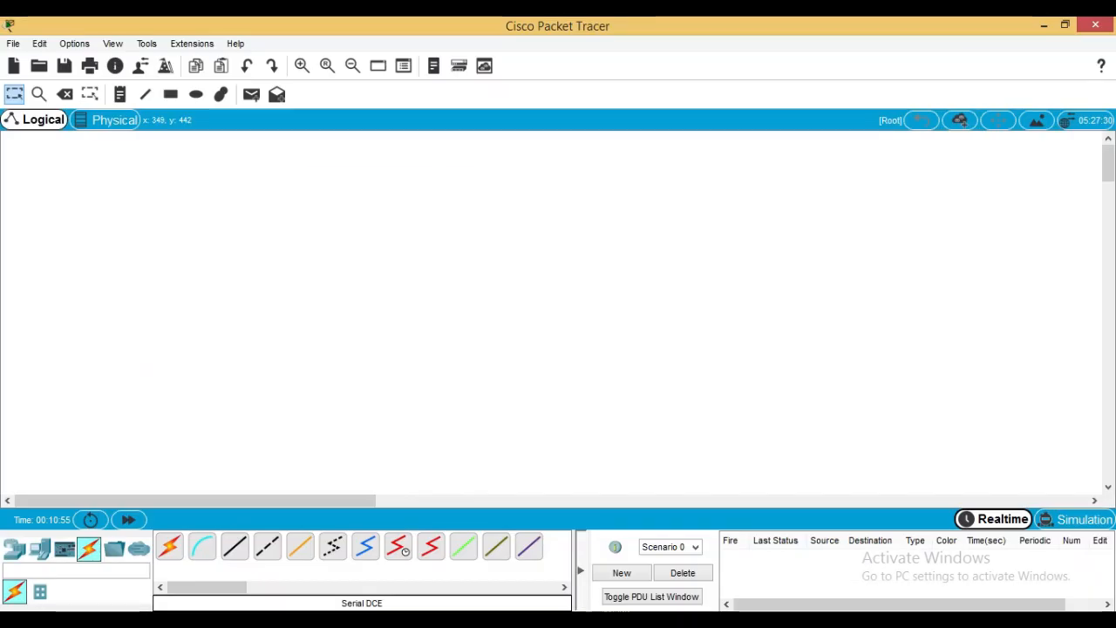
pyautogui.click(16, 554)
pyautogui.moveTo(167, 560); pyautogui.dragTo(313, 227)
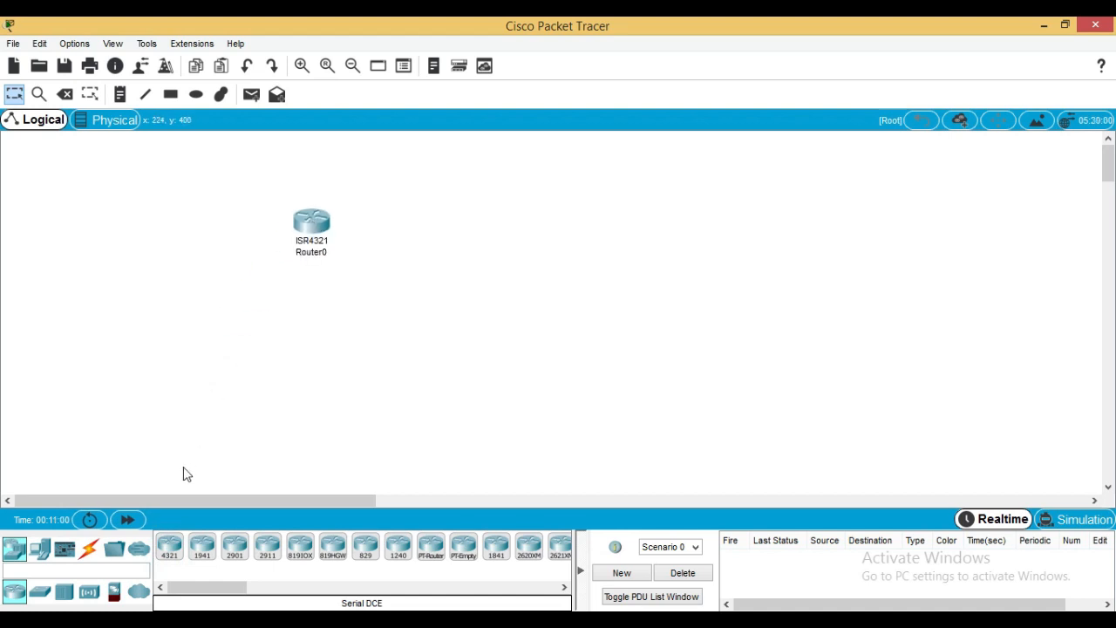
pyautogui.moveTo(170, 547); pyautogui.dragTo(550, 225)
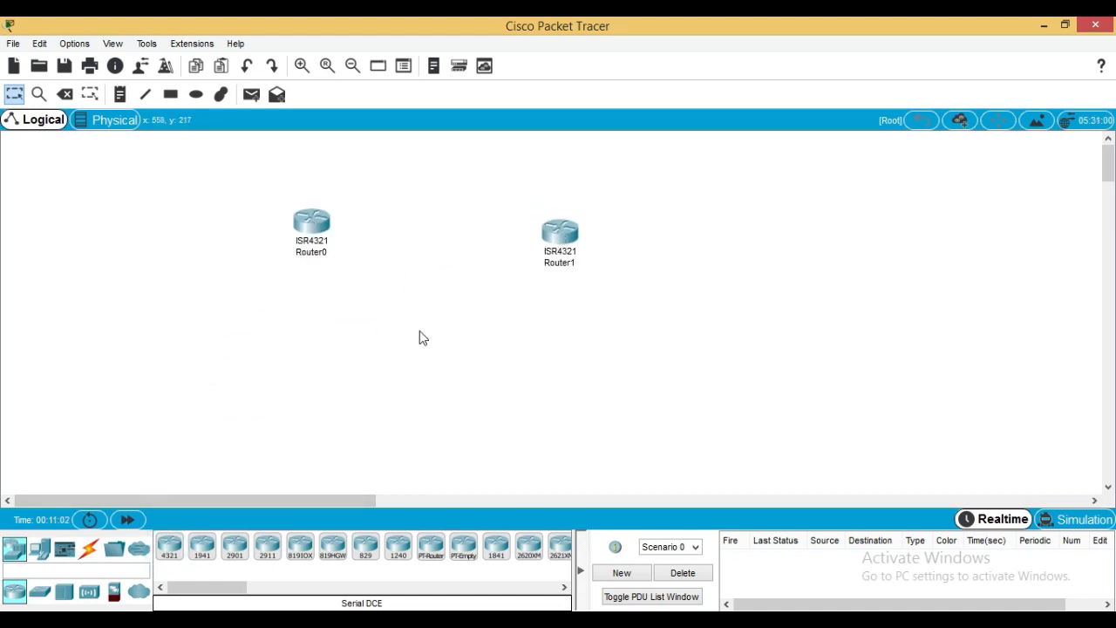
# Add four PCs below the routers, two on the Router0 side and two on the Router1 side
pyautogui.click(45, 556)
pyautogui.moveTo(169, 550); pyautogui.dragTo(207, 403)
pyautogui.moveTo(169, 548); pyautogui.dragTo(267, 410)
pyautogui.moveTo(169, 548); pyautogui.dragTo(629, 422)
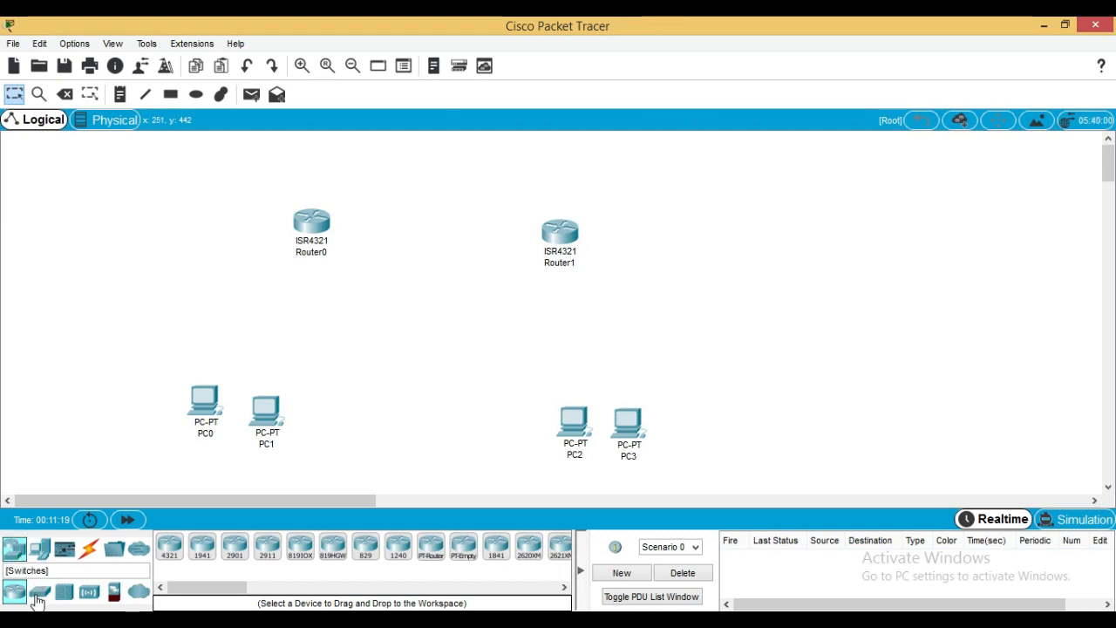
# Add two 2960 switches, one between each router and its pair of PCs
pyautogui.click(39, 592)
pyautogui.moveTo(171, 555); pyautogui.dragTo(245, 303)
pyautogui.moveTo(172, 550); pyautogui.dragTo(611, 337)
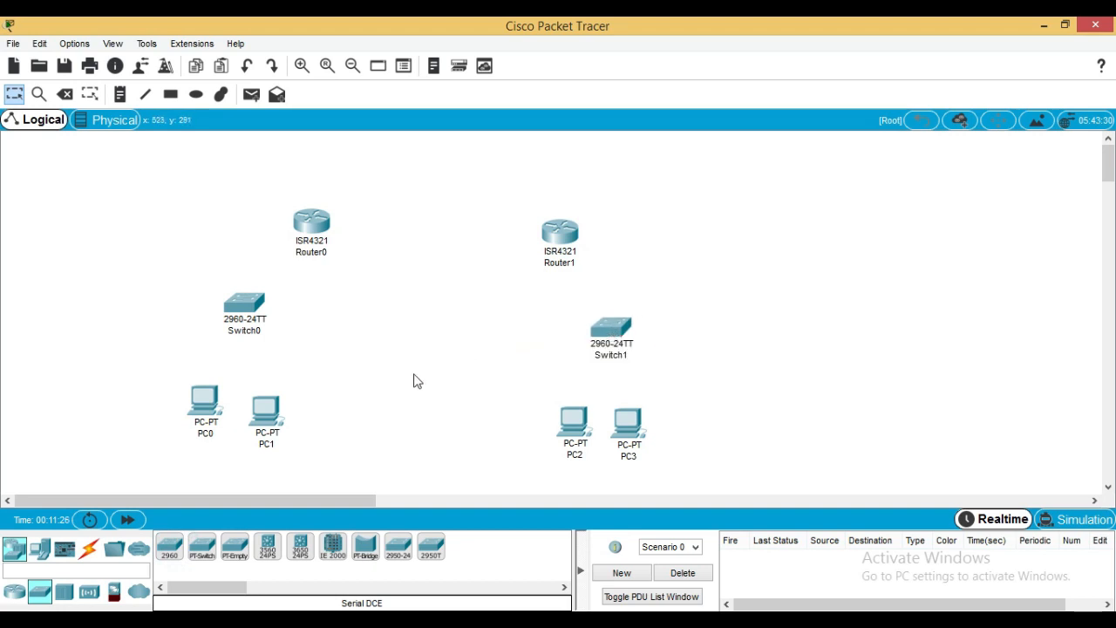
# Connect PC0's FastEthernet0 port to Switch0's FastEthernet0/1 port with a copper straight-through cable
pyautogui.click(88, 550)
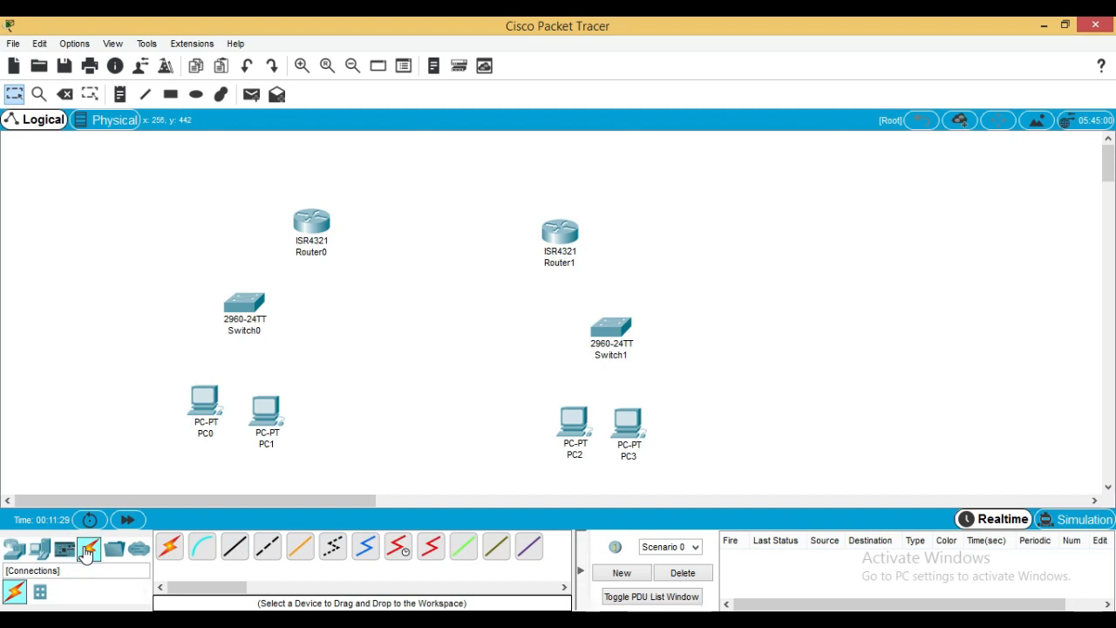
pyautogui.click(234, 547)
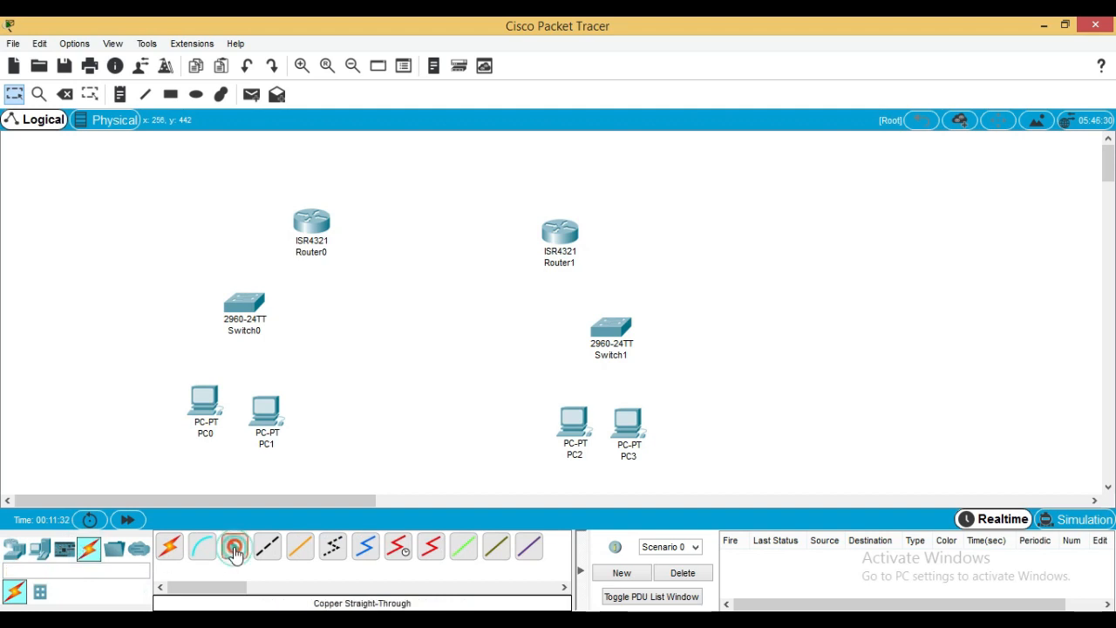
pyautogui.click(205, 399)
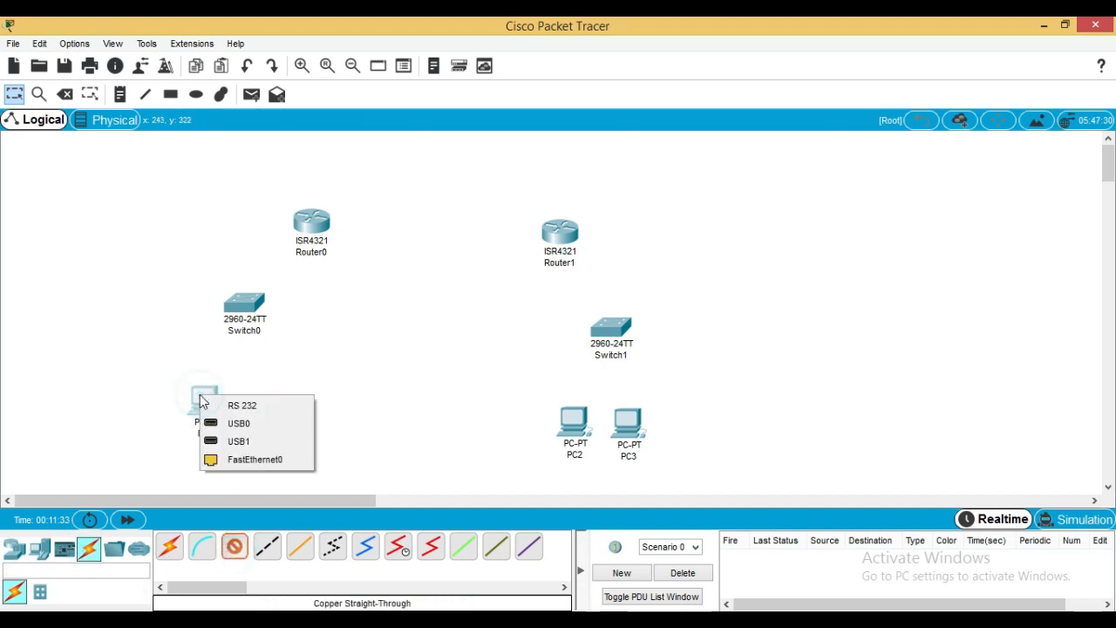
pyautogui.click(216, 465)
pyautogui.click(242, 301)
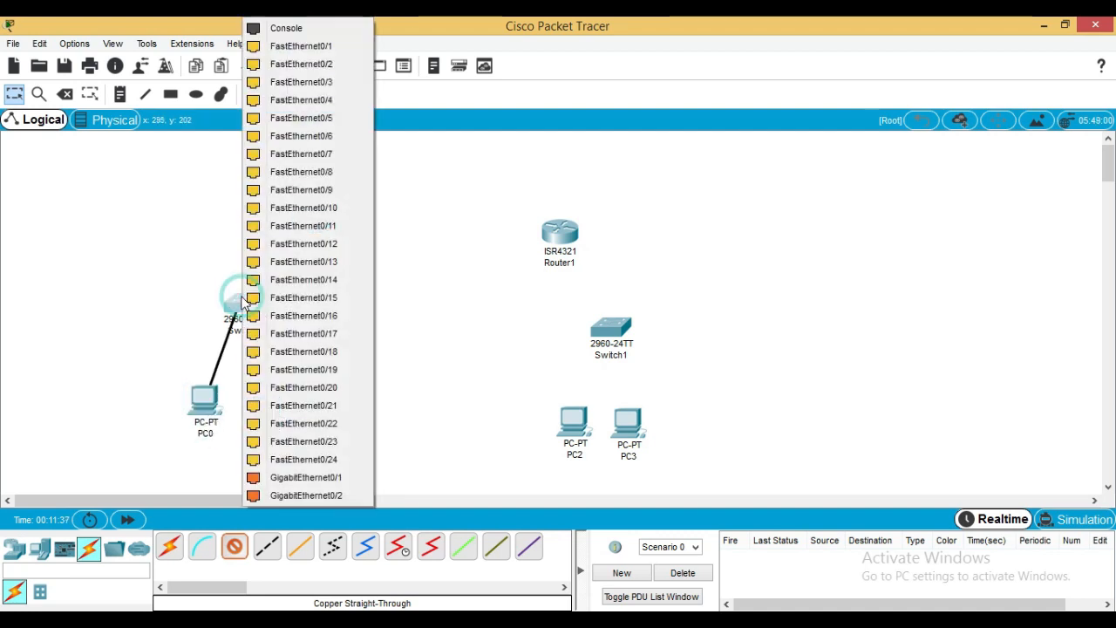
pyautogui.click(303, 45)
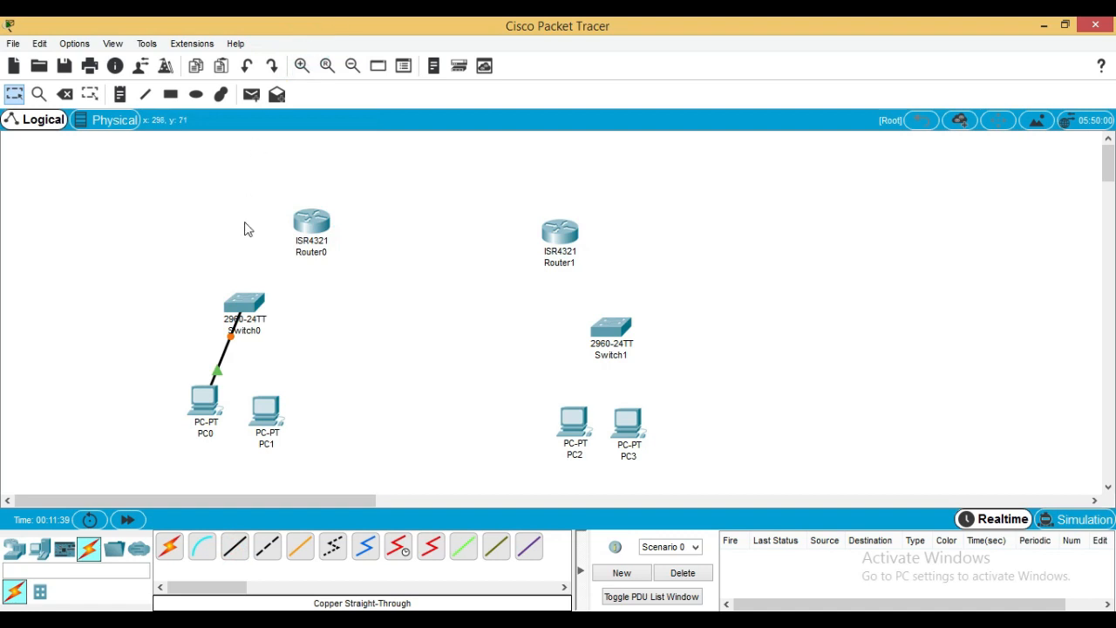
# Connect PC1's FastEthernet0 port to Switch0's FastEthernet0/2 port with a copper straight-through cable
pyautogui.click(233, 546)
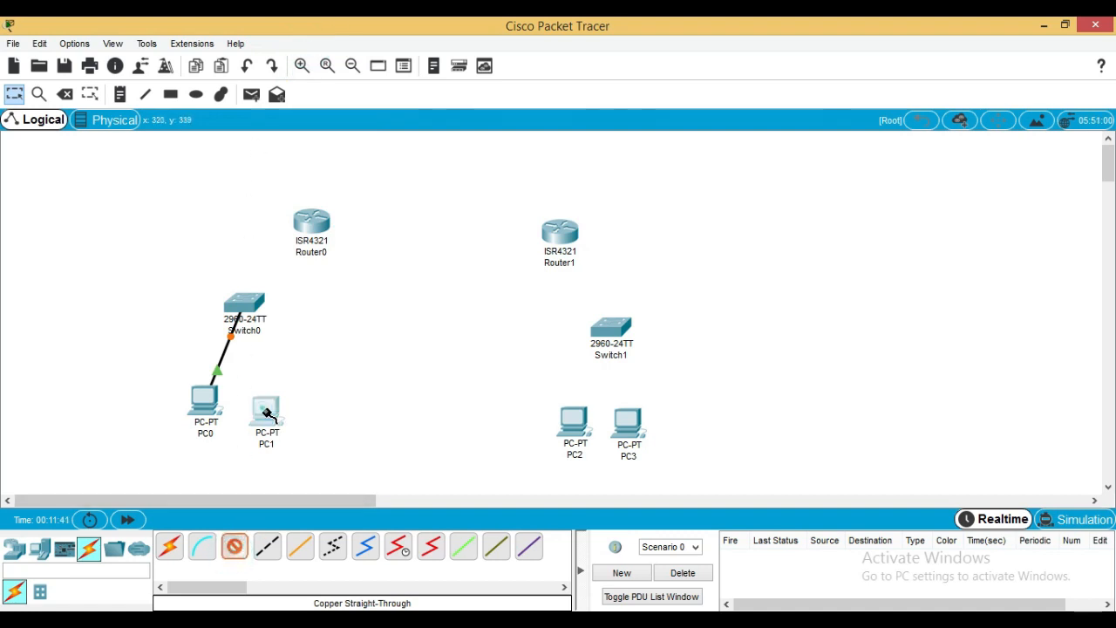
pyautogui.click(266, 414)
pyautogui.click(293, 470)
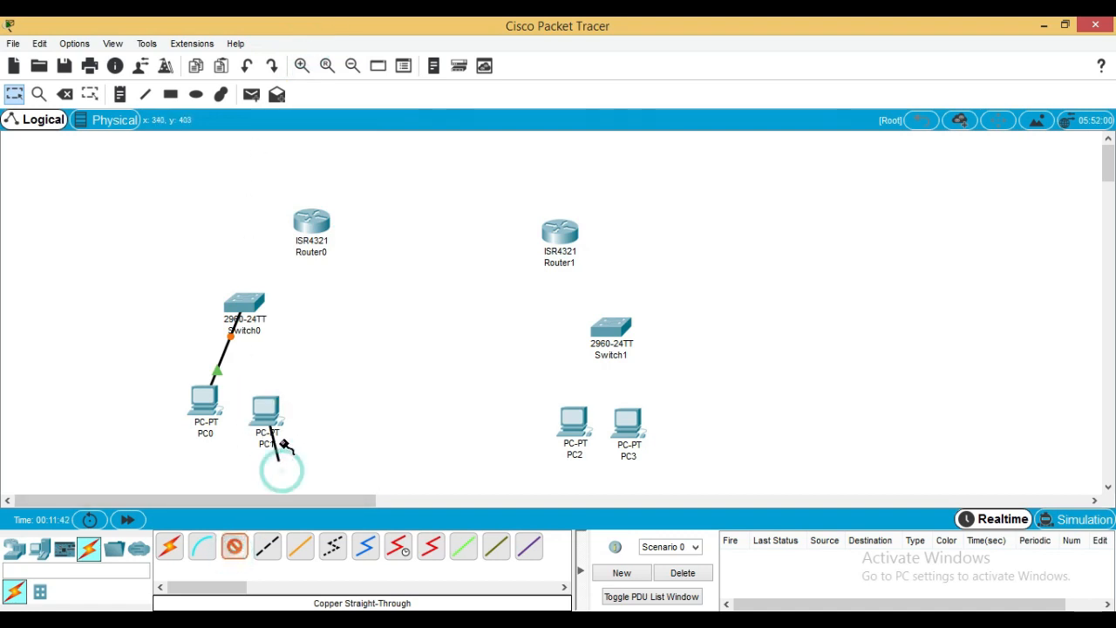
pyautogui.click(251, 310)
pyautogui.click(297, 46)
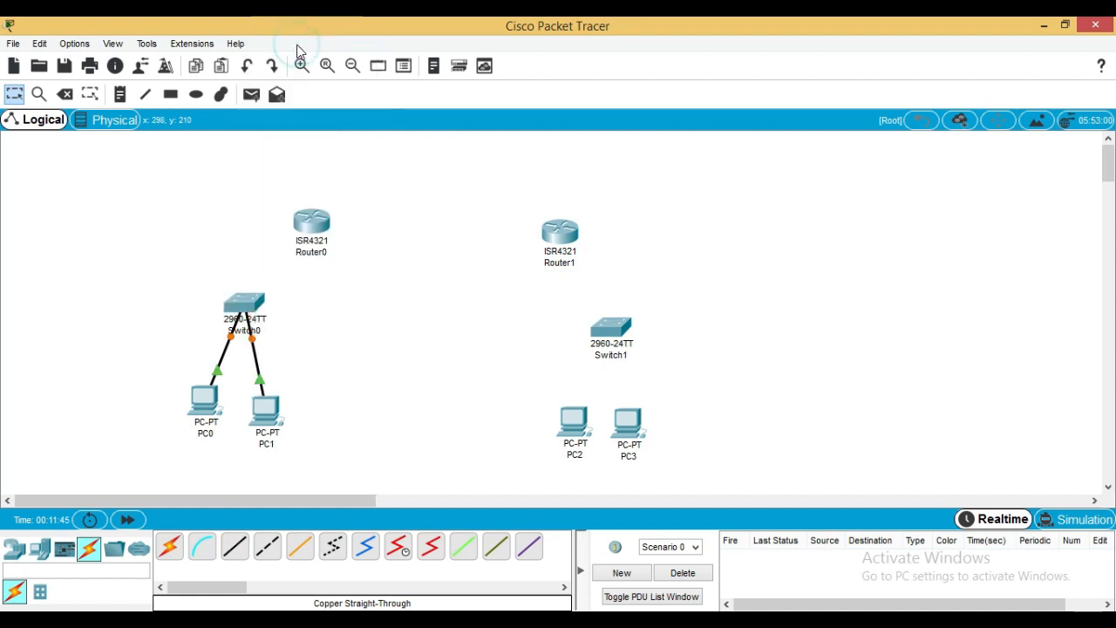
# Connect Switch0's FastEthernet0/3 port to Router0's GigabitEthernet0/0/0 port with a copper straight-through cable
pyautogui.click(237, 555)
pyautogui.click(244, 303)
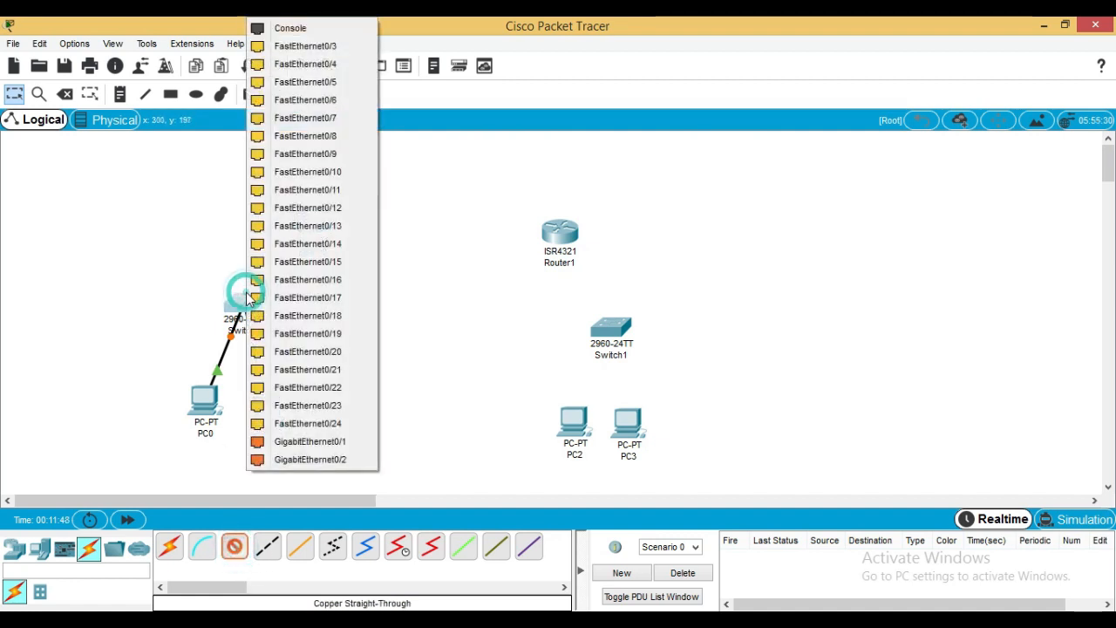
pyautogui.click(287, 55)
pyautogui.click(305, 217)
pyautogui.click(324, 280)
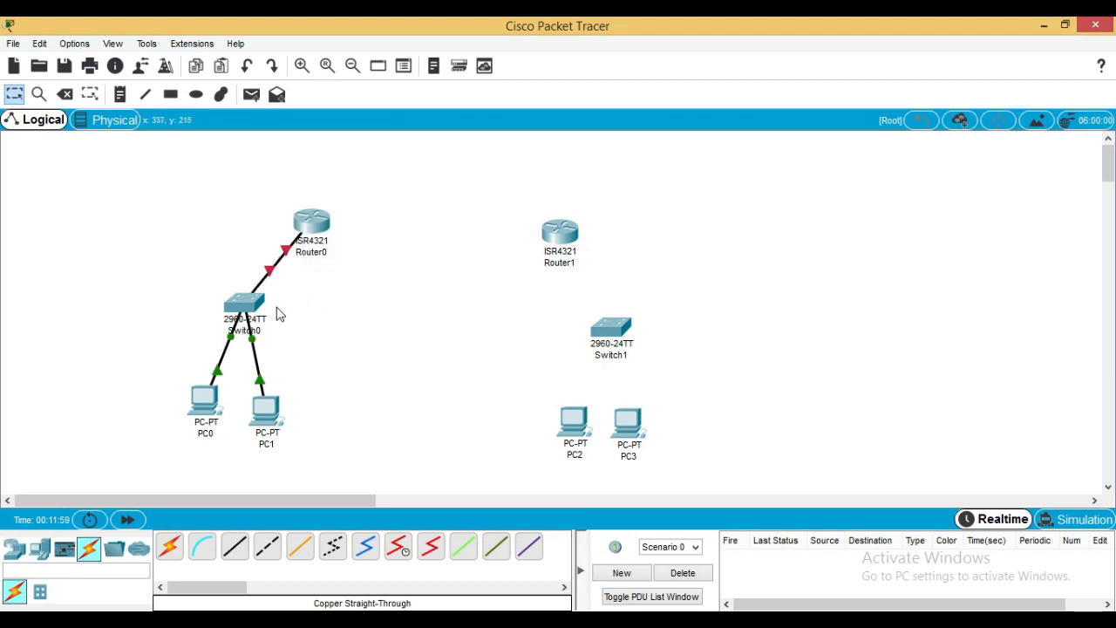
# Connect PC2's FastEthernet0 port to Switch1's FastEthernet0/1 port with a copper straight-through cable
pyautogui.click(240, 544)
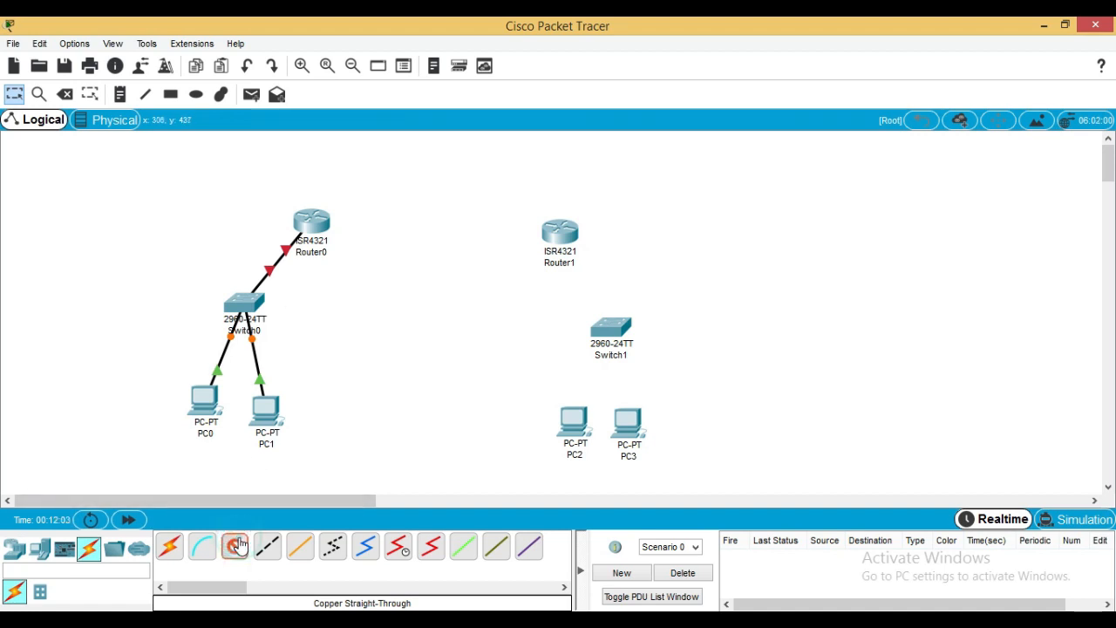
pyautogui.click(576, 418)
pyautogui.click(586, 477)
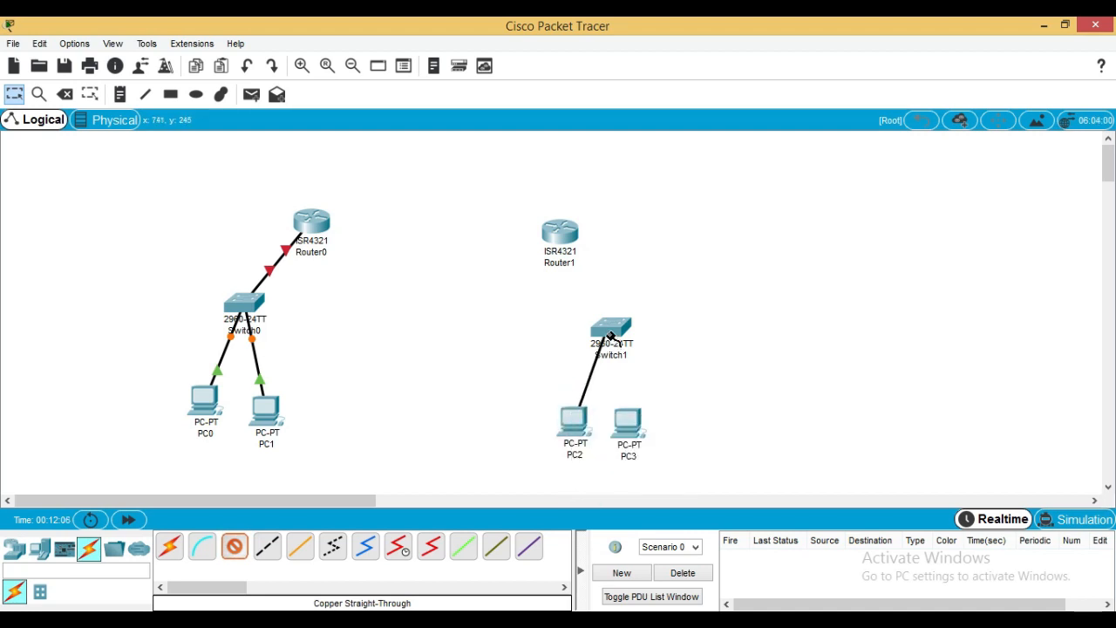
pyautogui.click(612, 335)
pyautogui.click(683, 44)
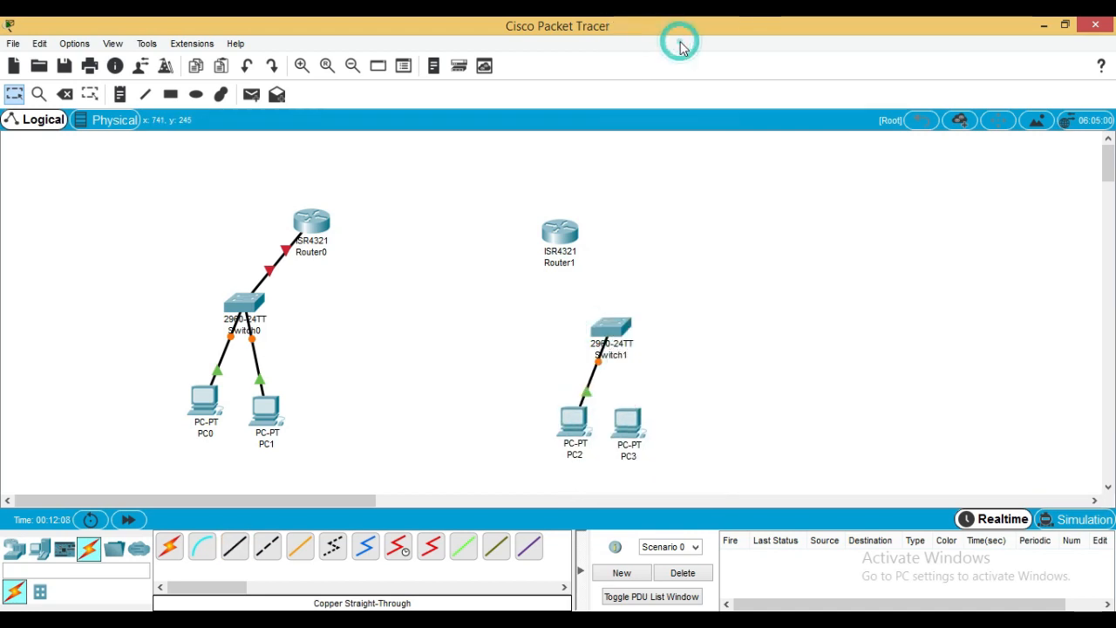
# Connect PC3's FastEthernet0 port to Switch1's FastEthernet0/2 port with a copper straight-through cable
pyautogui.click(234, 546)
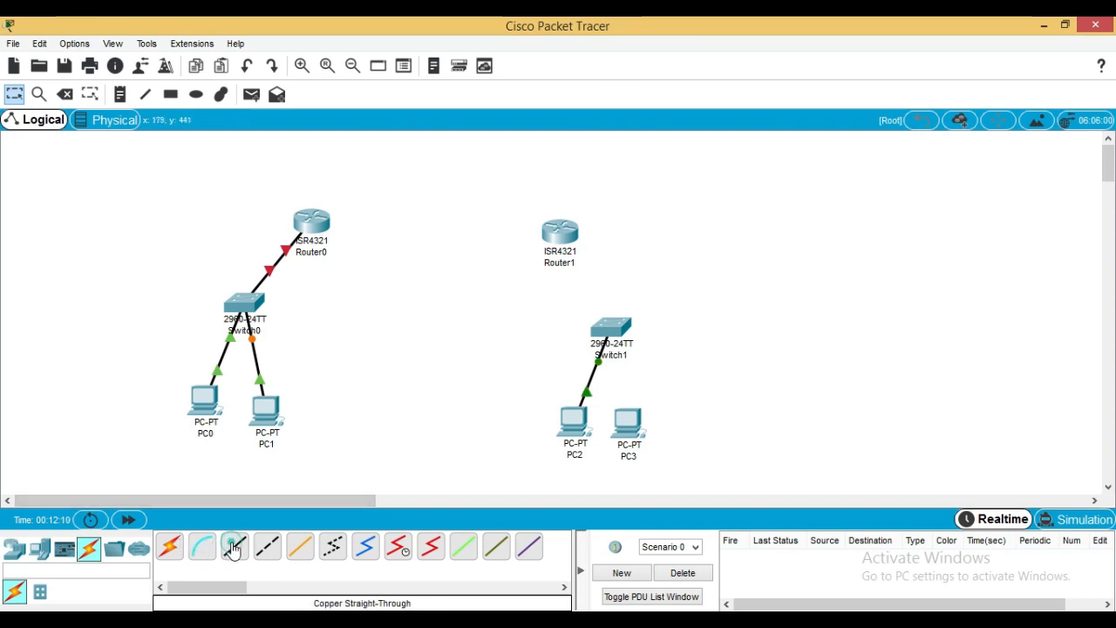
pyautogui.click(624, 422)
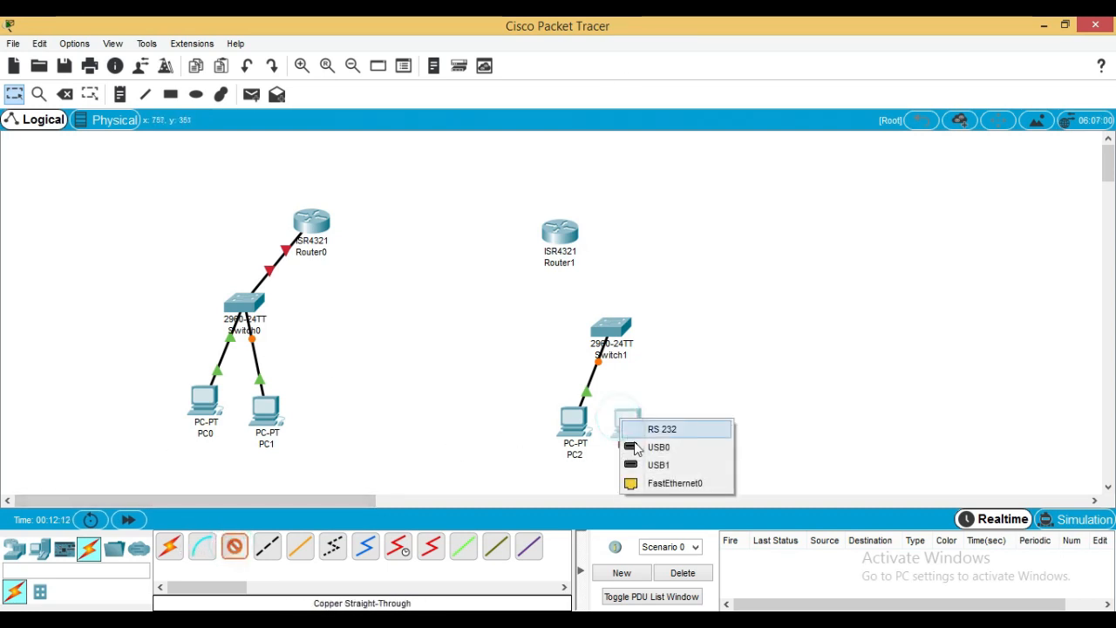
pyautogui.click(663, 483)
pyautogui.click(607, 329)
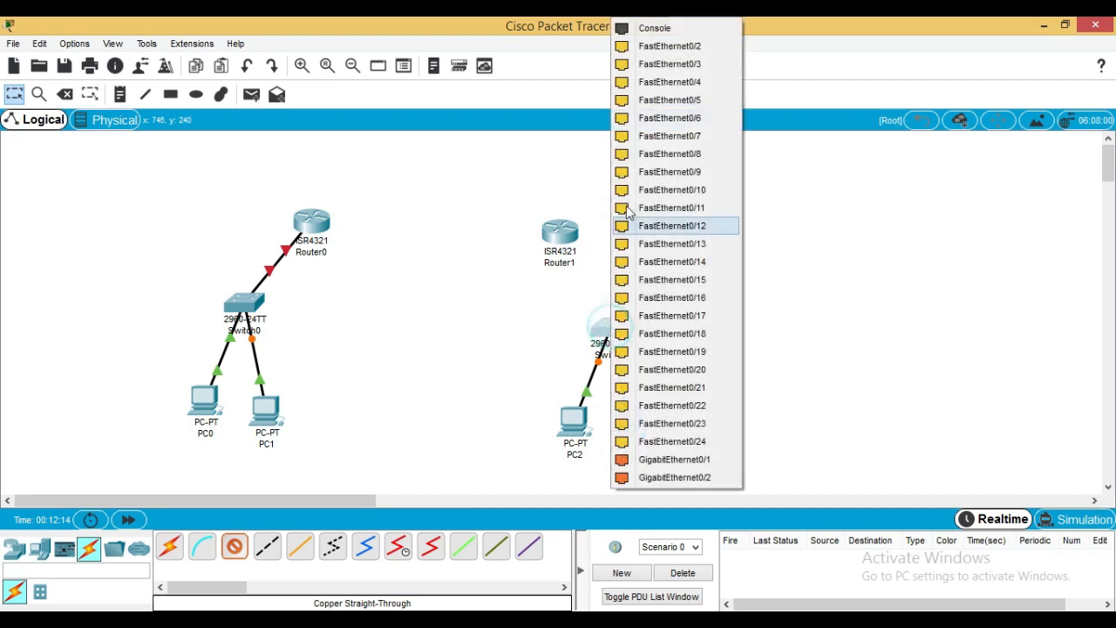
pyautogui.click(672, 47)
# Connect Switch1's FastEthernet0/3 port to Router1's GigabitEthernet0/0/0 port with a copper straight-through cable
pyautogui.click(231, 542)
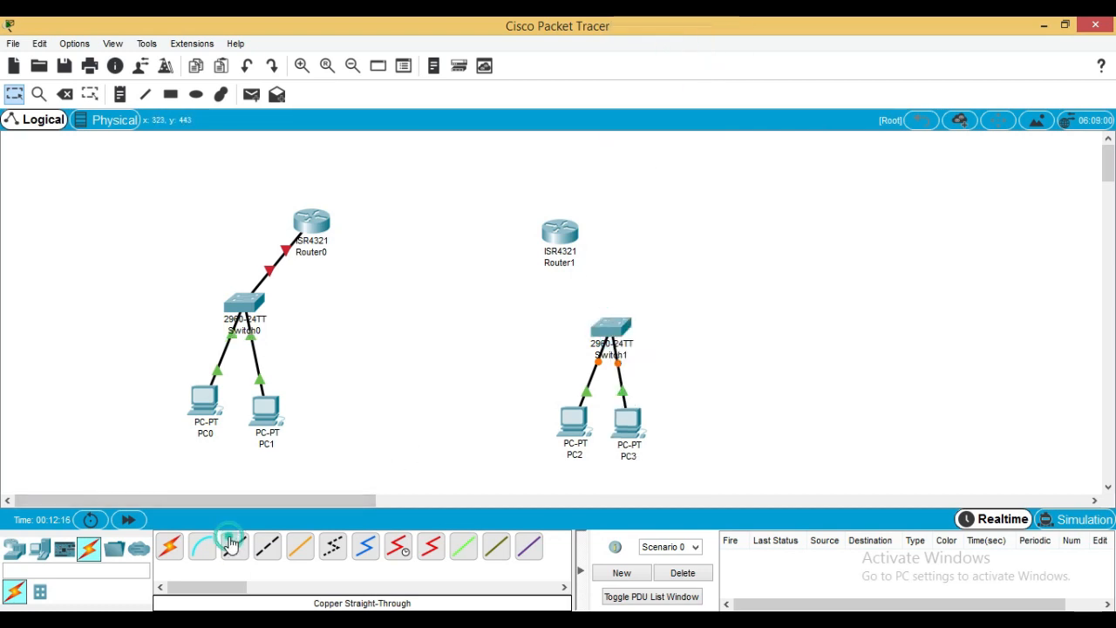
pyautogui.click(608, 328)
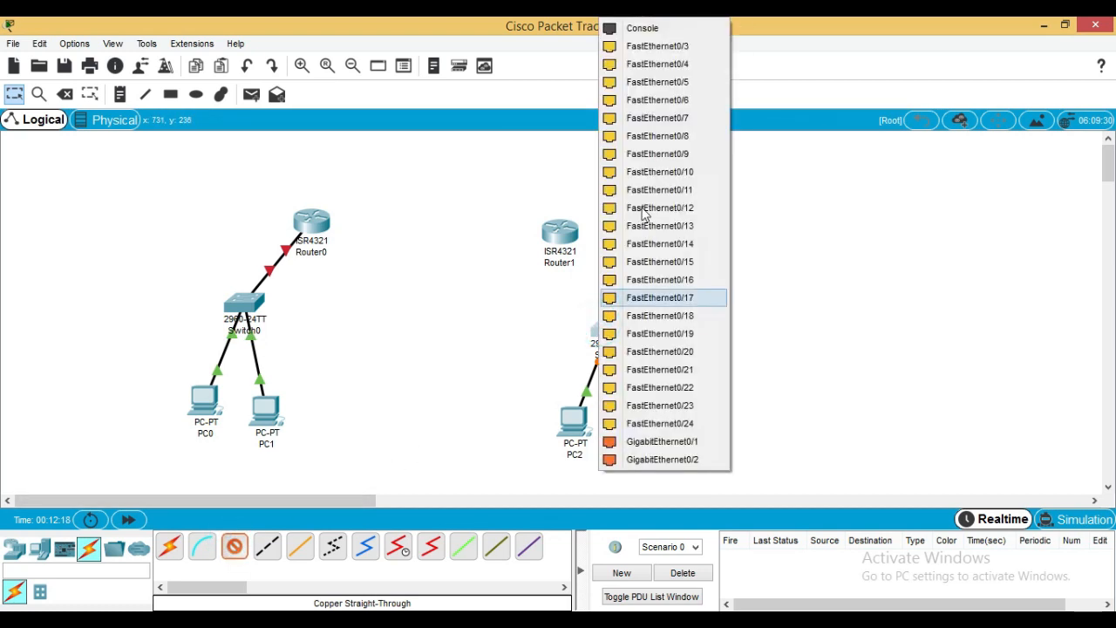
pyautogui.click(683, 47)
pyautogui.click(546, 226)
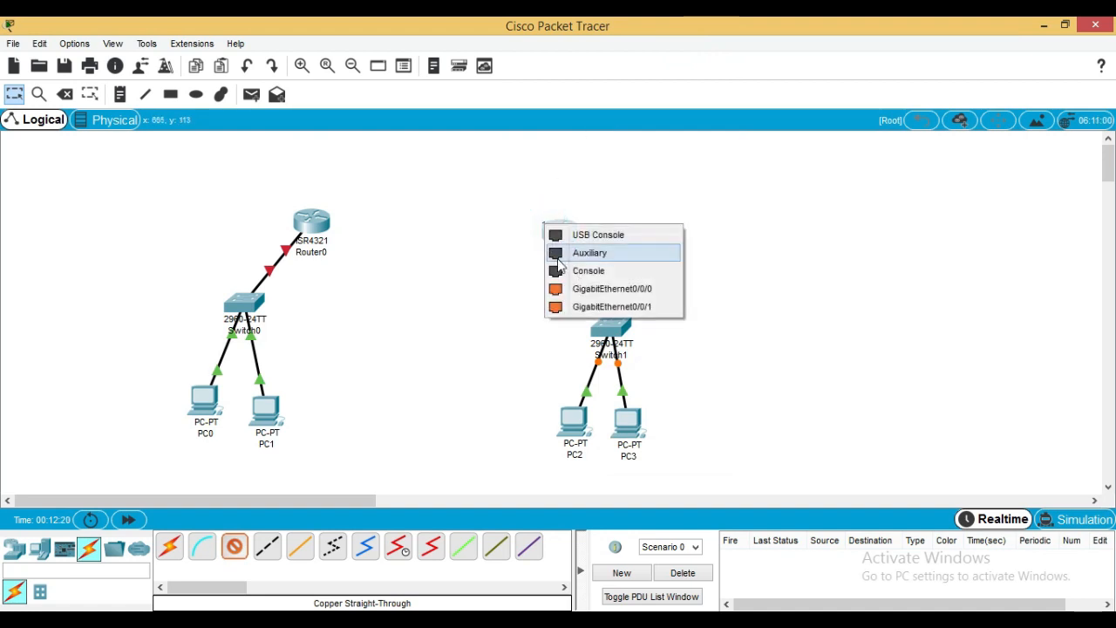
pyautogui.click(563, 288)
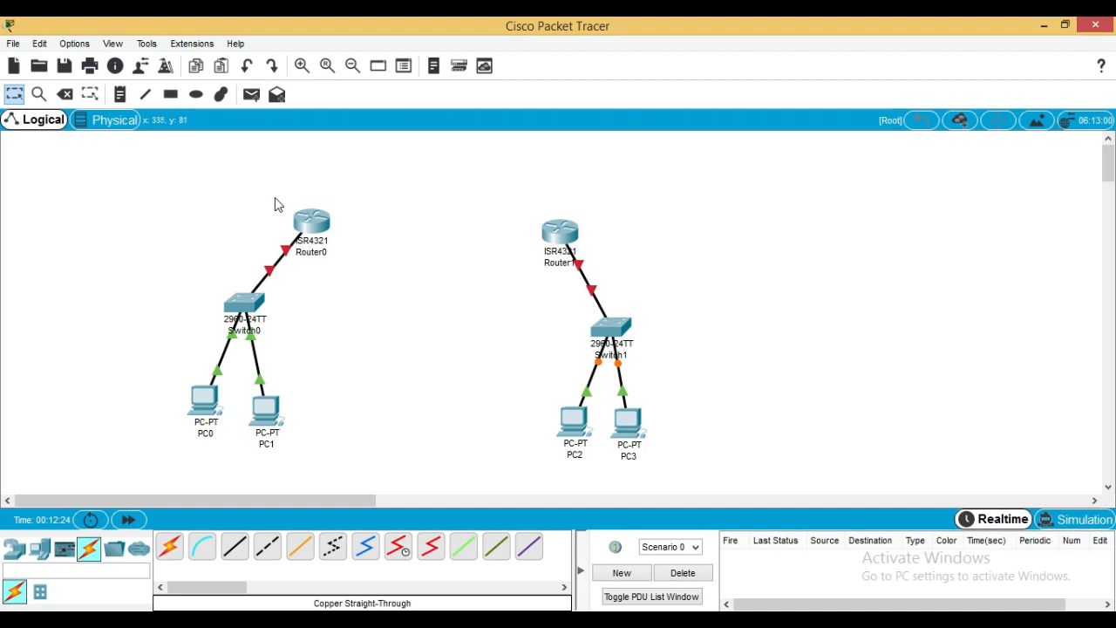
# With Router0 powered off, install a NIM-2T serial module in its second expansion slot and restore the power
pyautogui.click(404, 544)
pyautogui.click(312, 225)
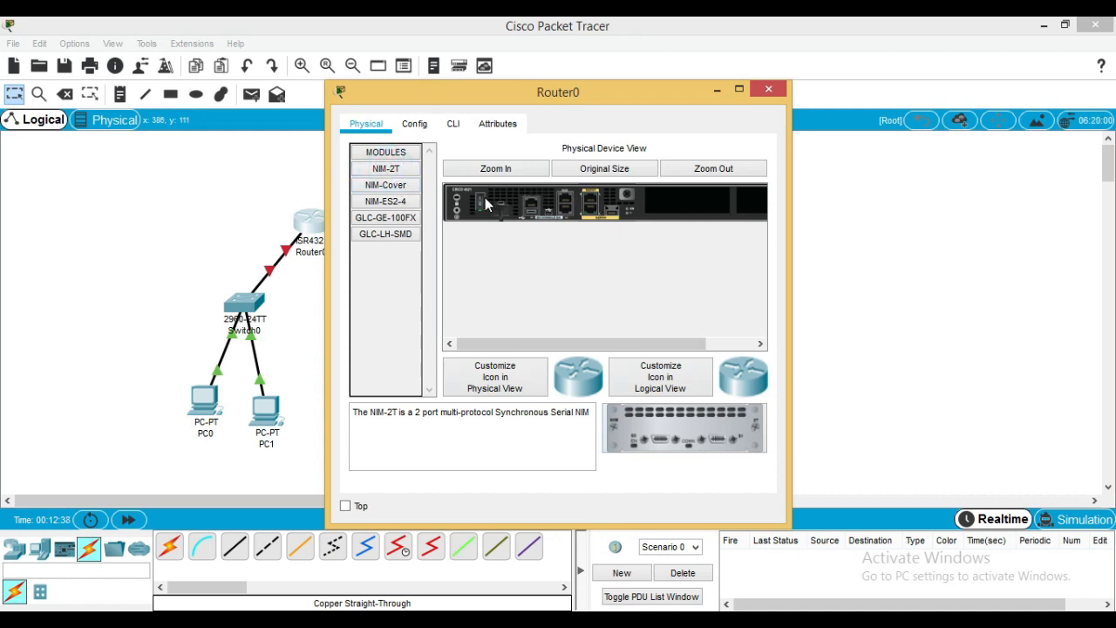
pyautogui.moveTo(481, 208); pyautogui.dragTo(689, 203)
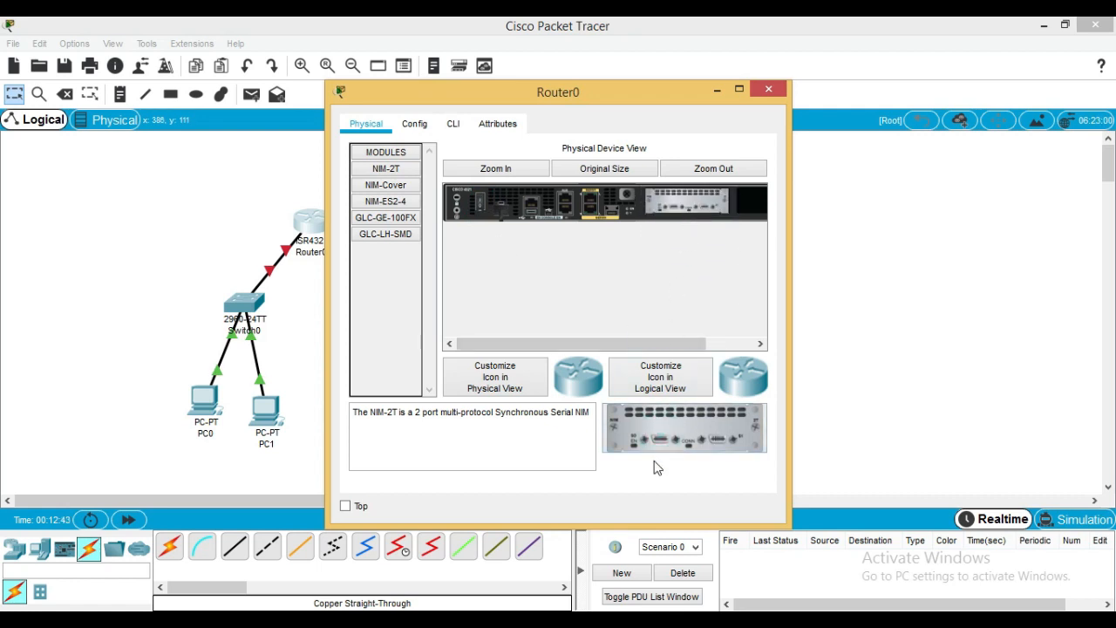
pyautogui.moveTo(673, 204); pyautogui.dragTo(774, 207)
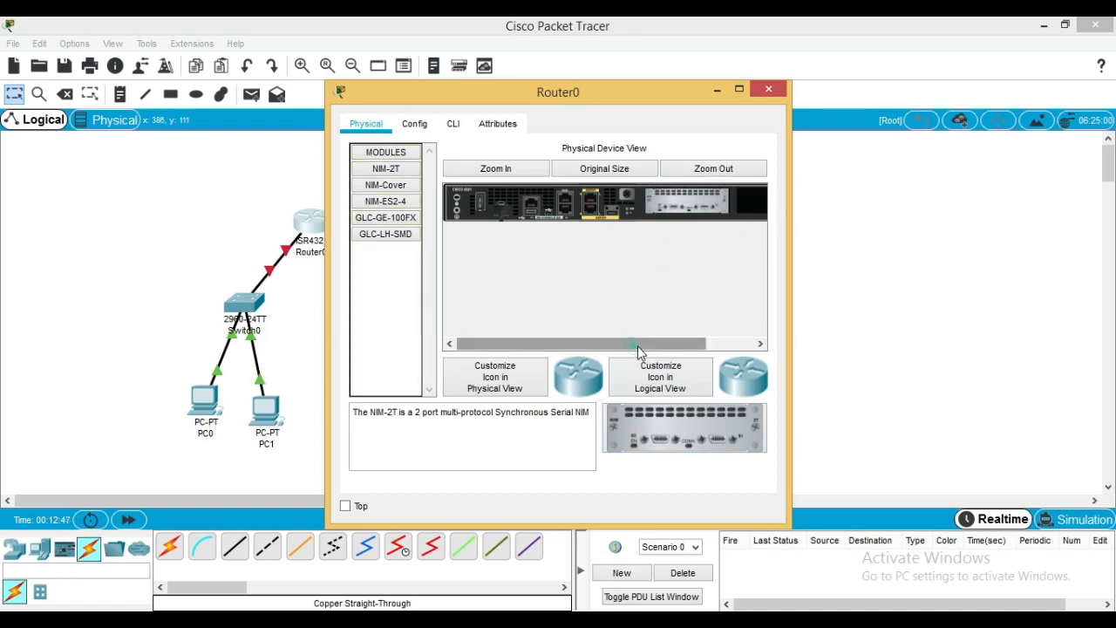
pyautogui.moveTo(638, 344); pyautogui.dragTo(687, 343)
pyautogui.moveTo(641, 203); pyautogui.dragTo(718, 200)
pyautogui.moveTo(646, 205); pyautogui.dragTo(717, 200)
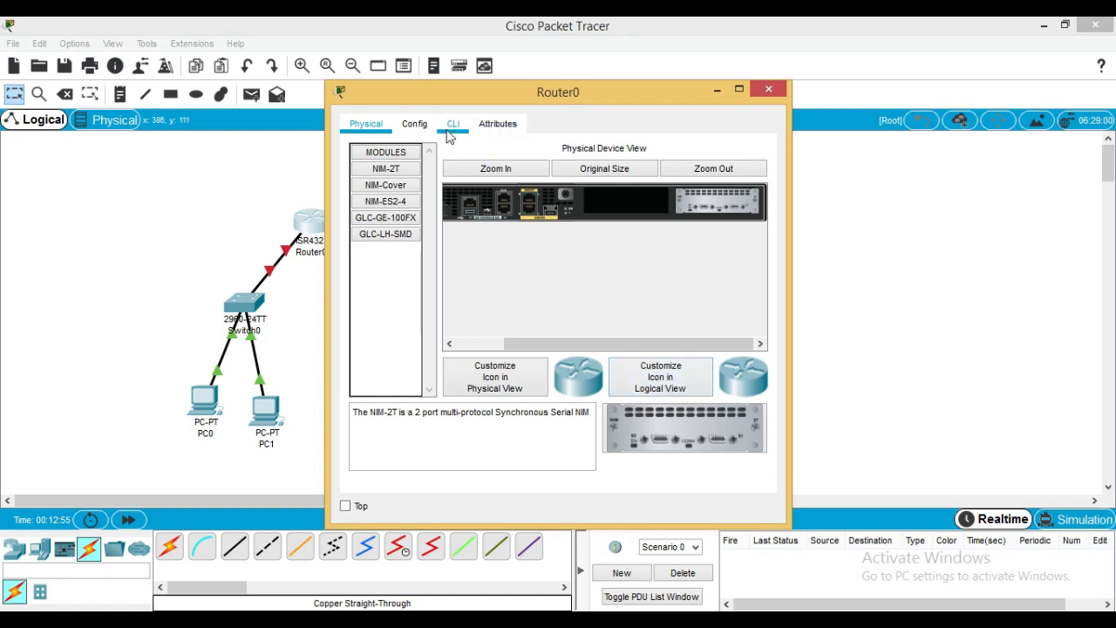
pyautogui.click(494, 345)
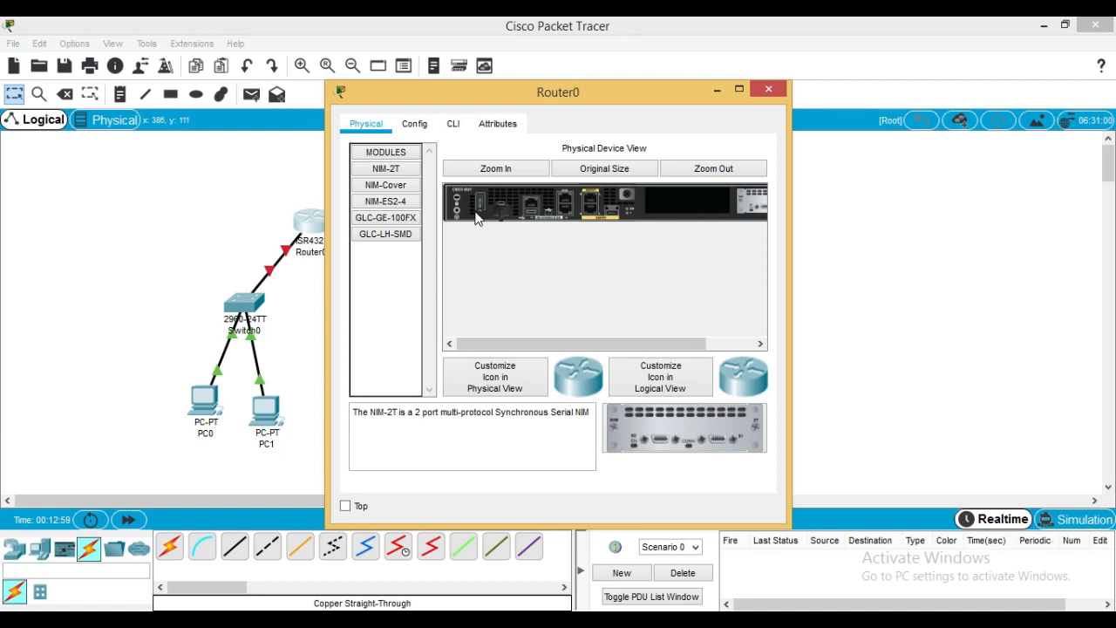
pyautogui.click(767, 88)
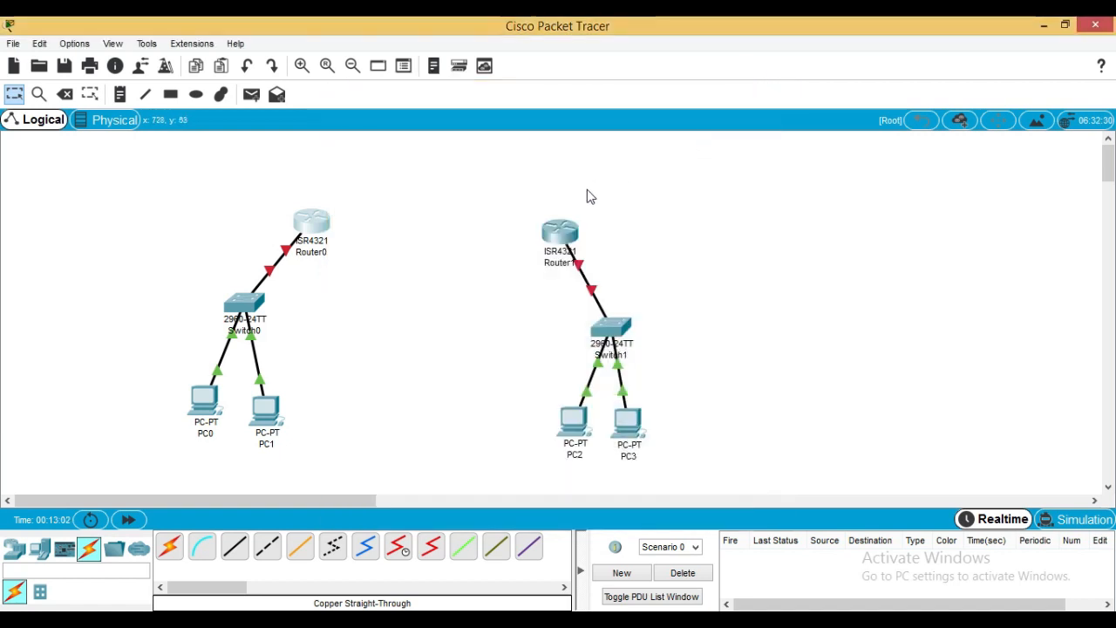
# With Router1 powered off, install a NIM-2T serial module in its second expansion slot and restore the power
pyautogui.click(566, 235)
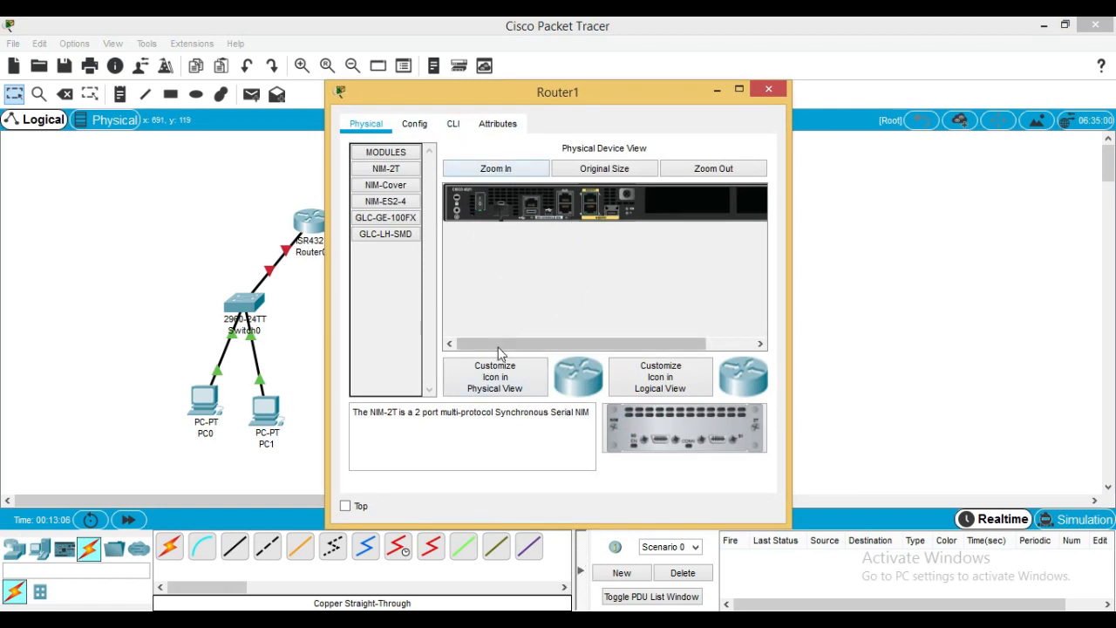
pyautogui.moveTo(510, 343); pyautogui.dragTo(717, 200)
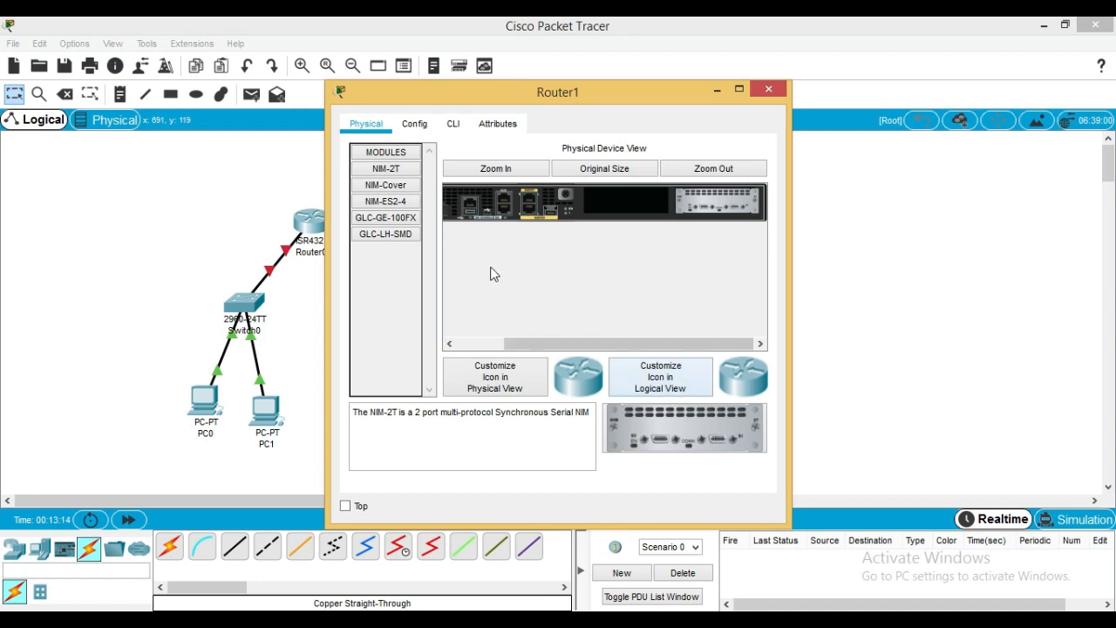
pyautogui.moveTo(515, 346); pyautogui.dragTo(459, 327)
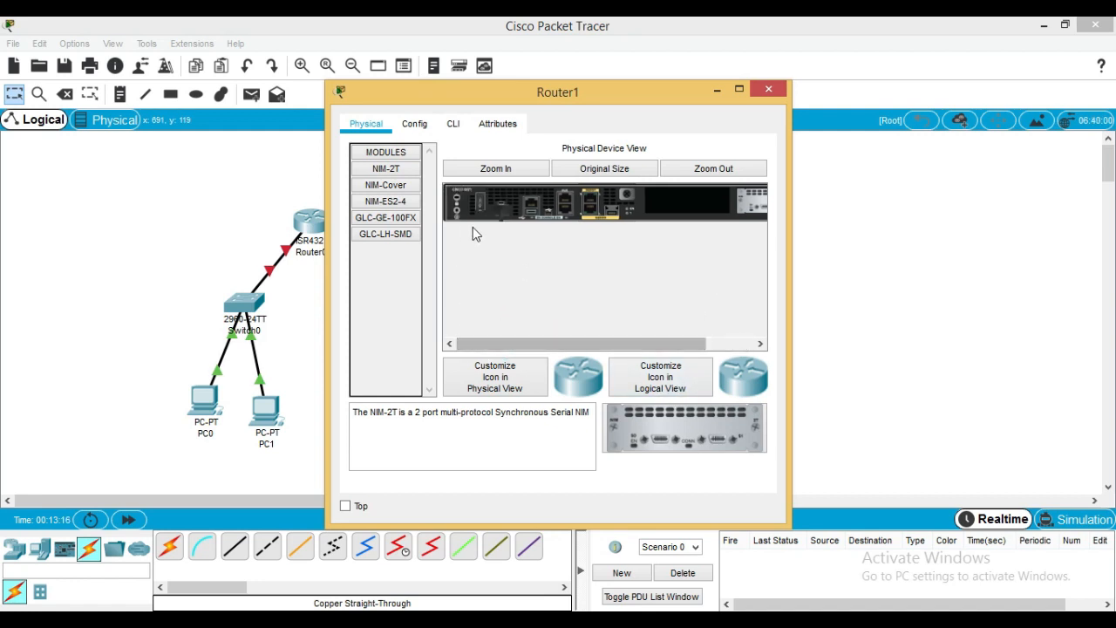
pyautogui.click(769, 89)
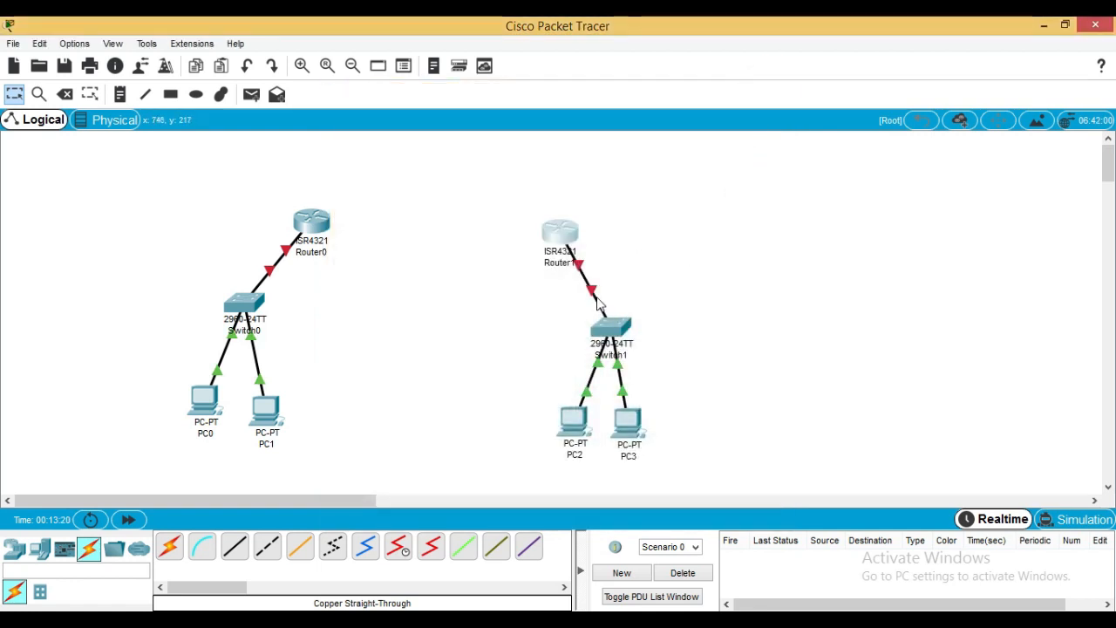
# Connect Router0's Serial0/2/1 port to Router1's Serial0/2/1 port with a Serial DCE cable
pyautogui.click(395, 549)
pyautogui.click(307, 220)
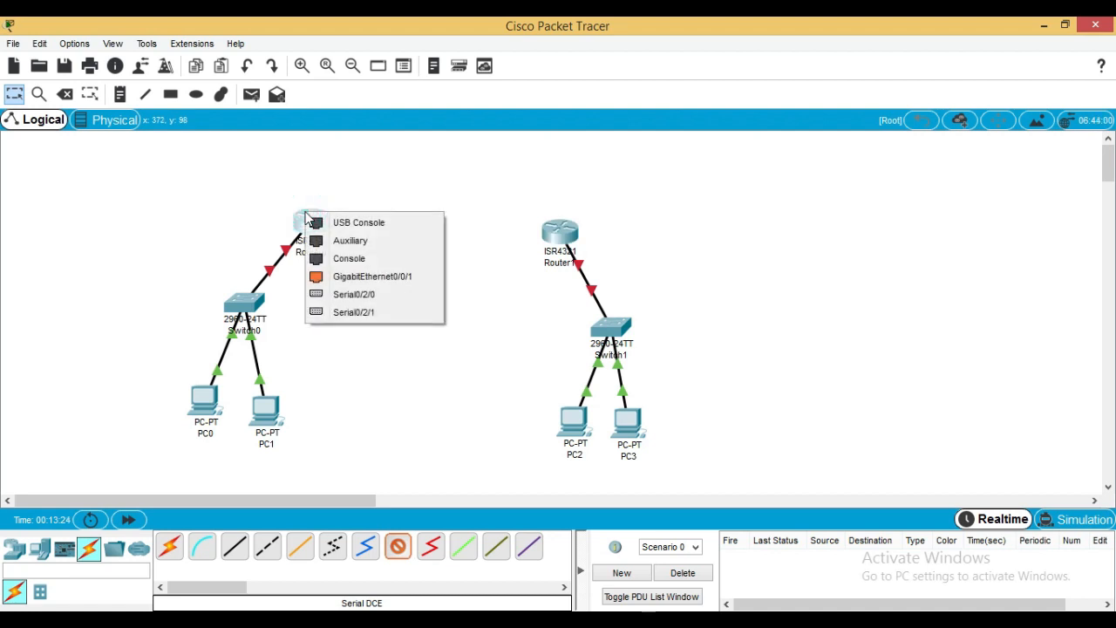
pyautogui.click(357, 319)
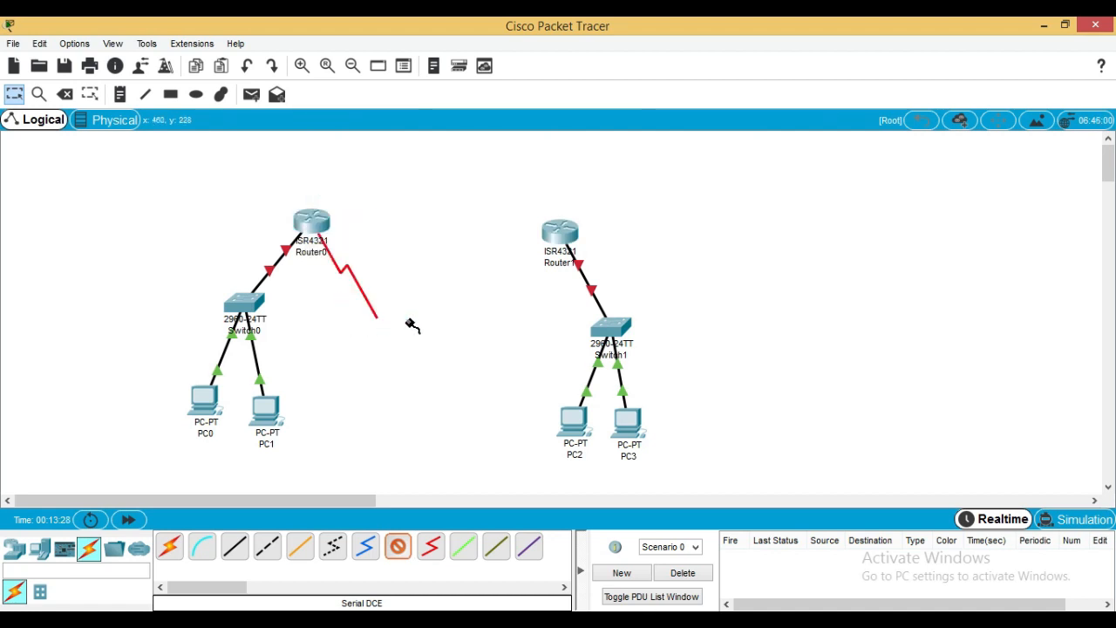
pyautogui.click(559, 233)
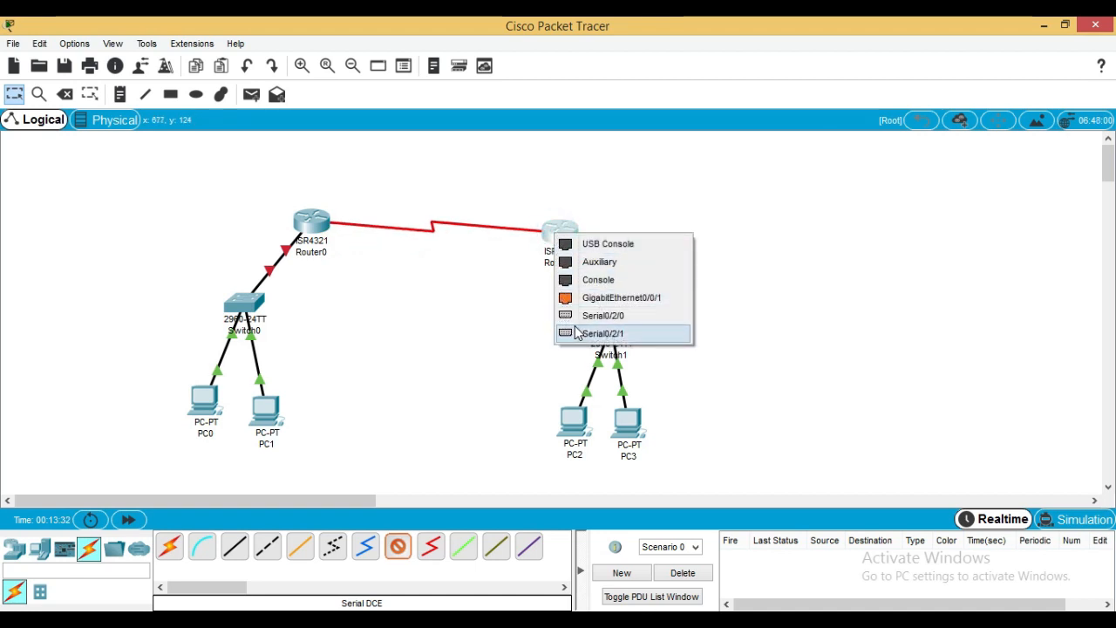
pyautogui.click(601, 333)
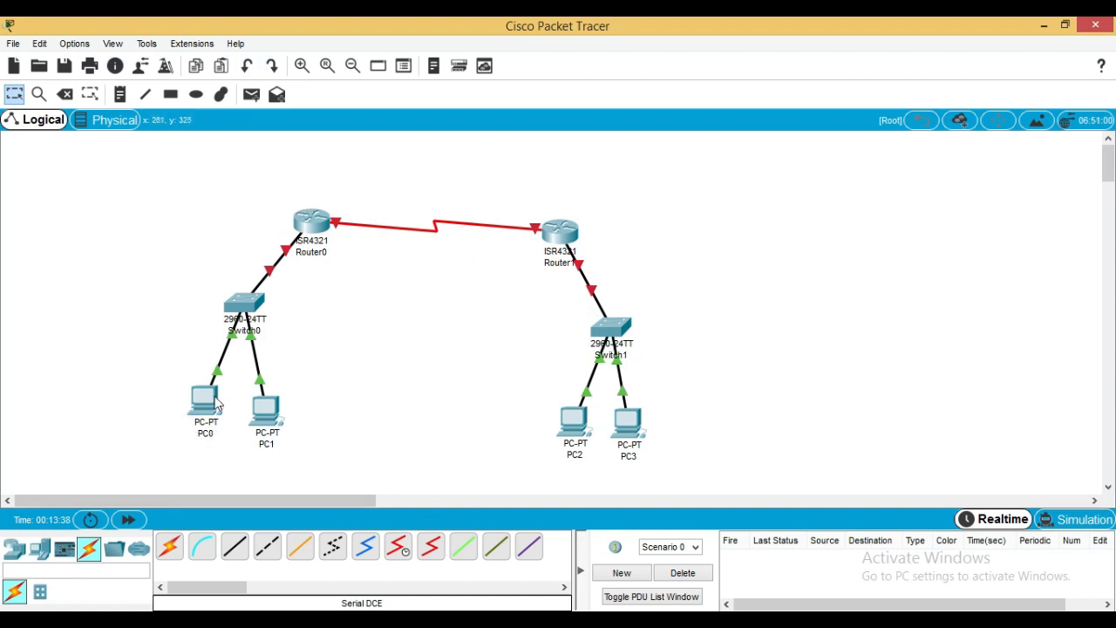
# Assign PC0 the static IP address 10.0.0.1 with subnet mask 255.0.0.0
pyautogui.click(205, 399)
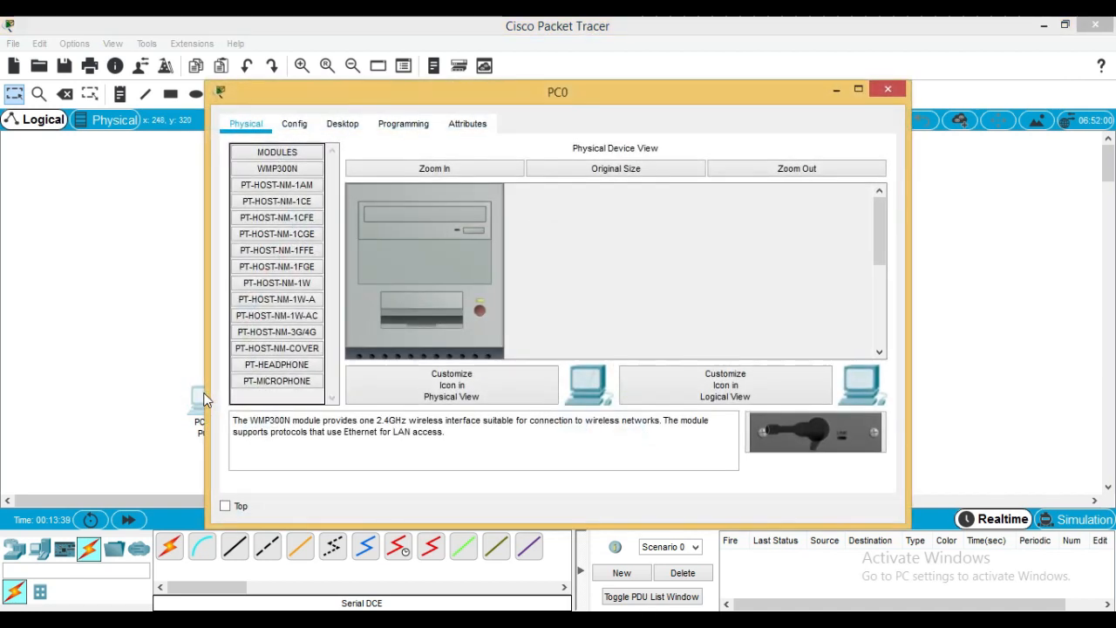
pyautogui.click(343, 124)
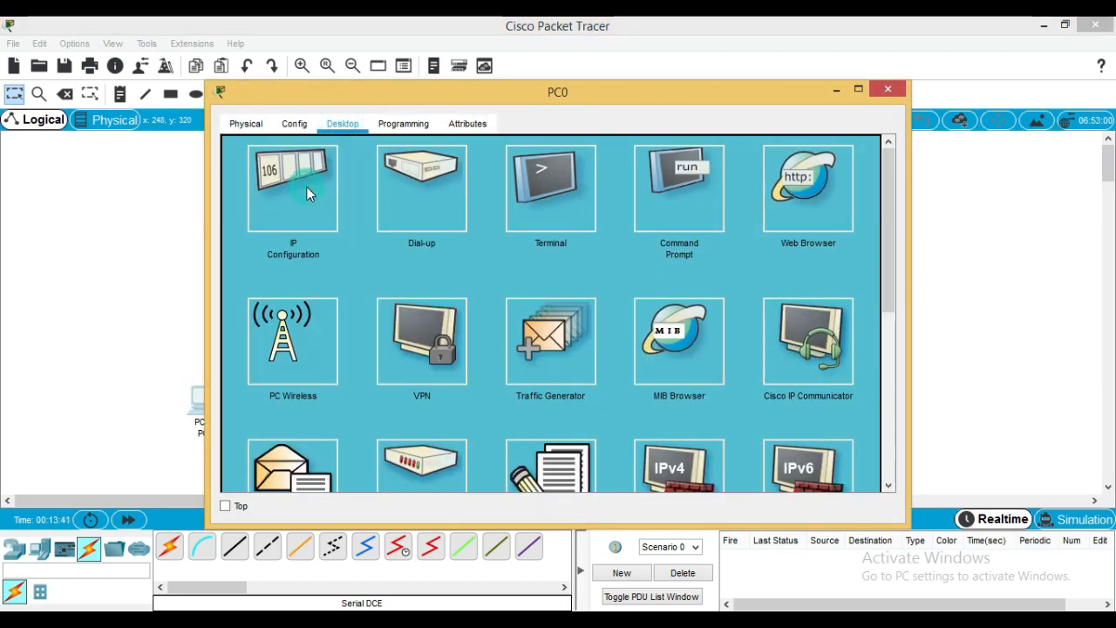
pyautogui.click(293, 187)
pyautogui.click(450, 168)
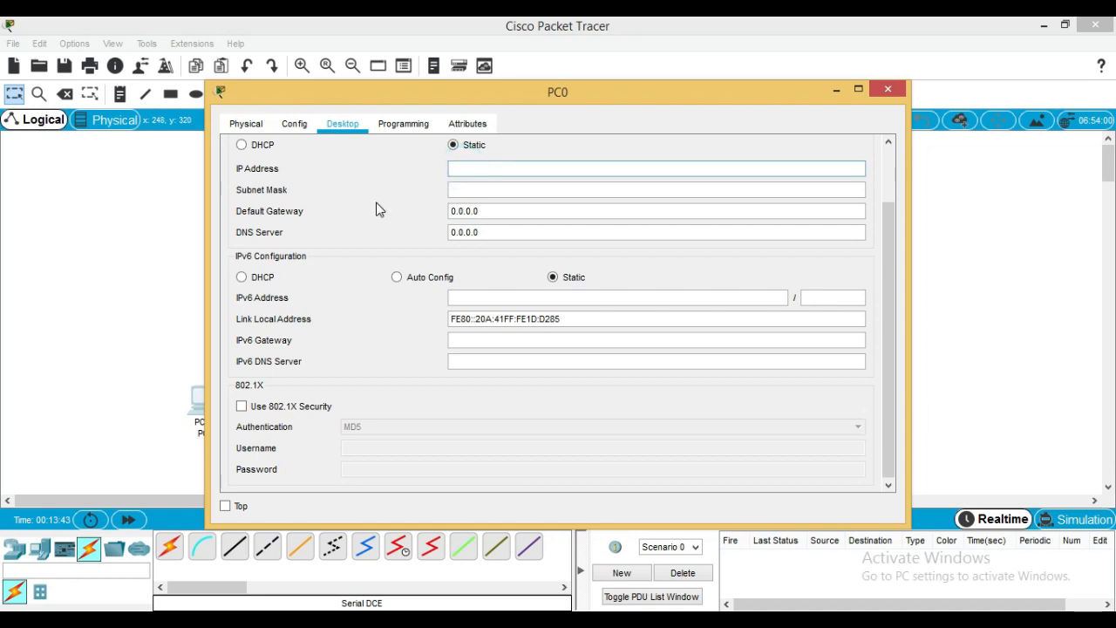
pyautogui.write('10.0.0.1')
pyautogui.click(481, 190)
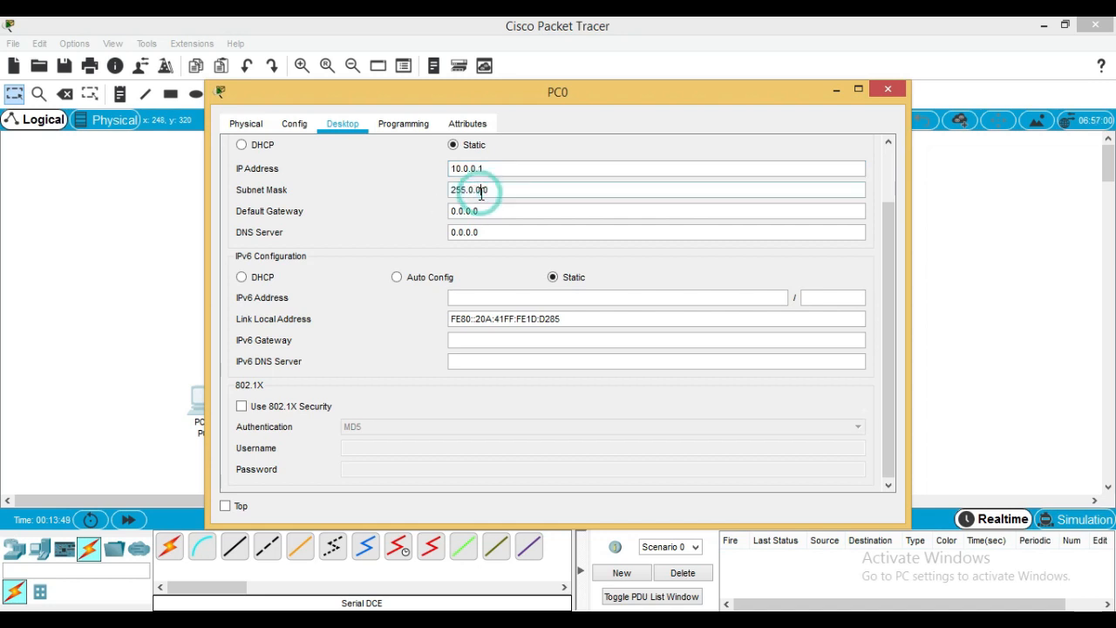
# Set PC0's default gateway to 10.0.0.3 and close its configuration
pyautogui.moveTo(491, 210); pyautogui.dragTo(432, 211)
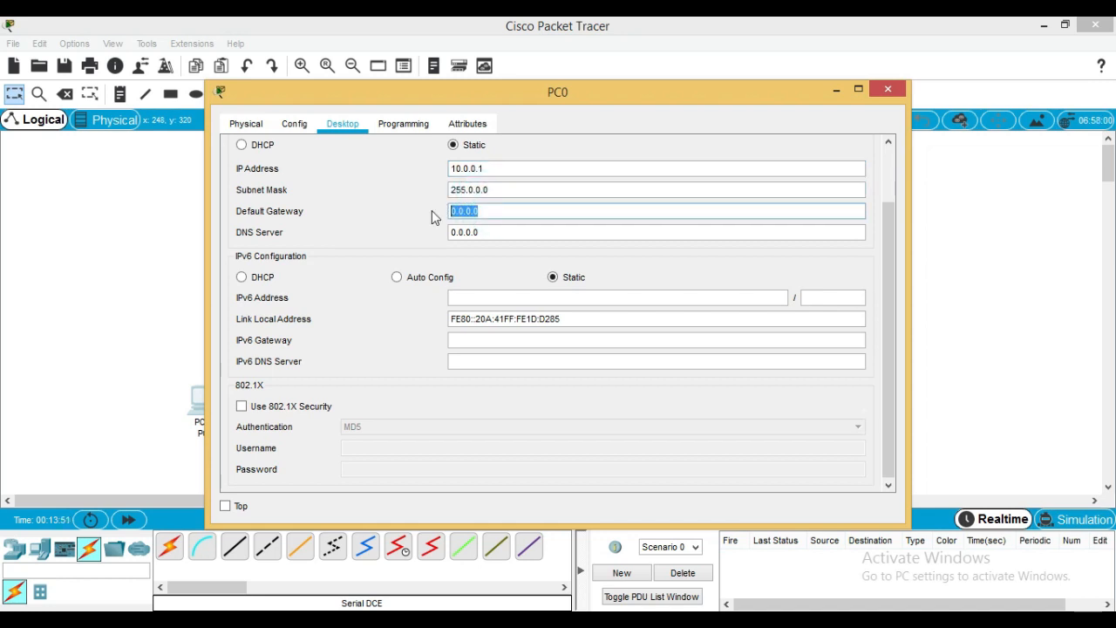
pyautogui.write('10.0.0.3')
pyautogui.doubleClick(488, 210)
pyautogui.click(883, 91)
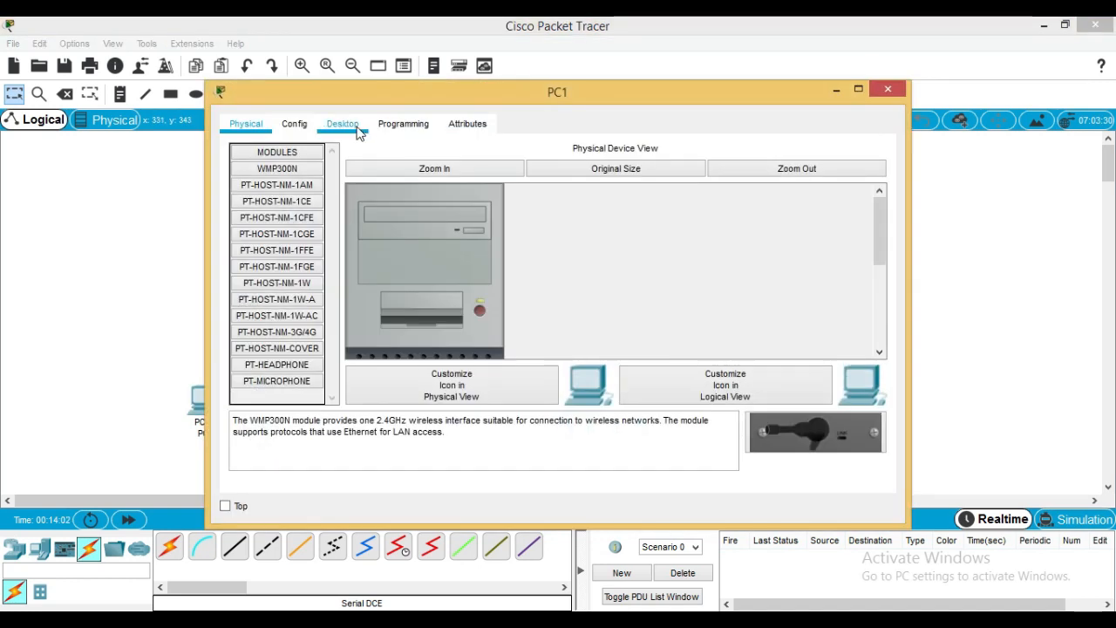
# Give PC1 the static IP address 10.0.0.2, subnet mask 255.0.0.0 and default gateway 10.0.0.3, and close its configuration
pyautogui.click(342, 123)
pyautogui.click(308, 190)
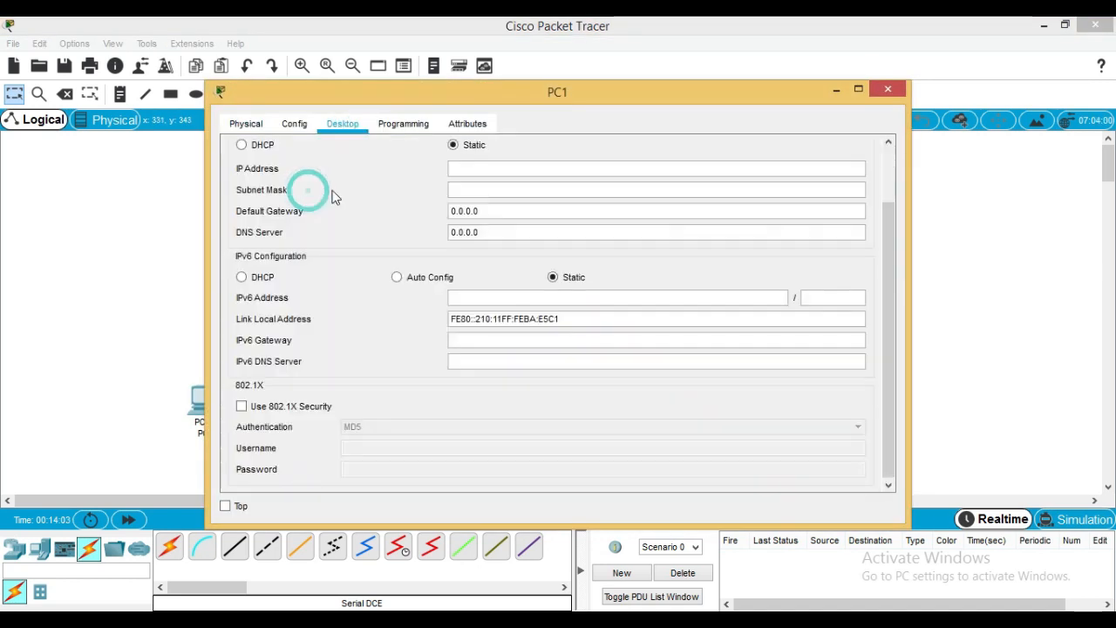
pyautogui.click(494, 165)
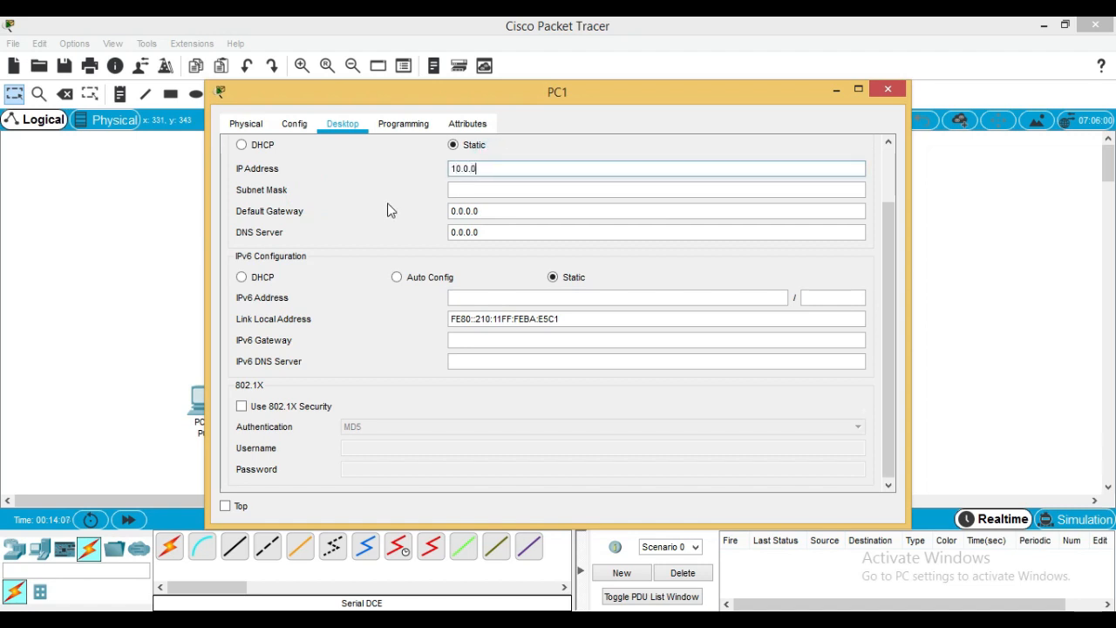
pyautogui.click(475, 190)
pyautogui.click(473, 211)
pyautogui.write('1')
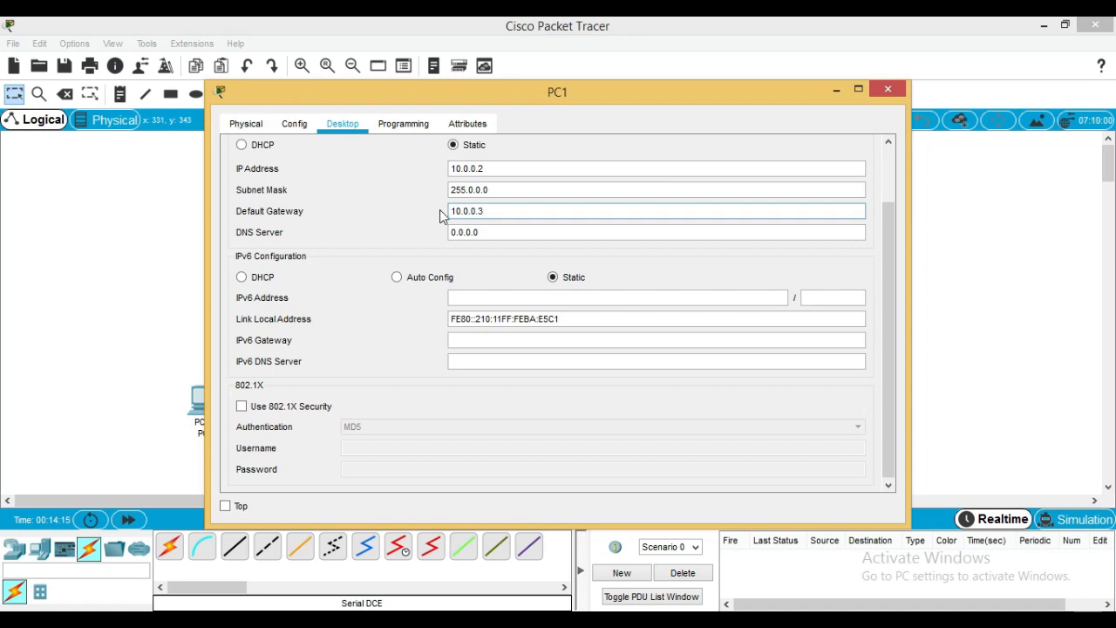
pyautogui.click(888, 89)
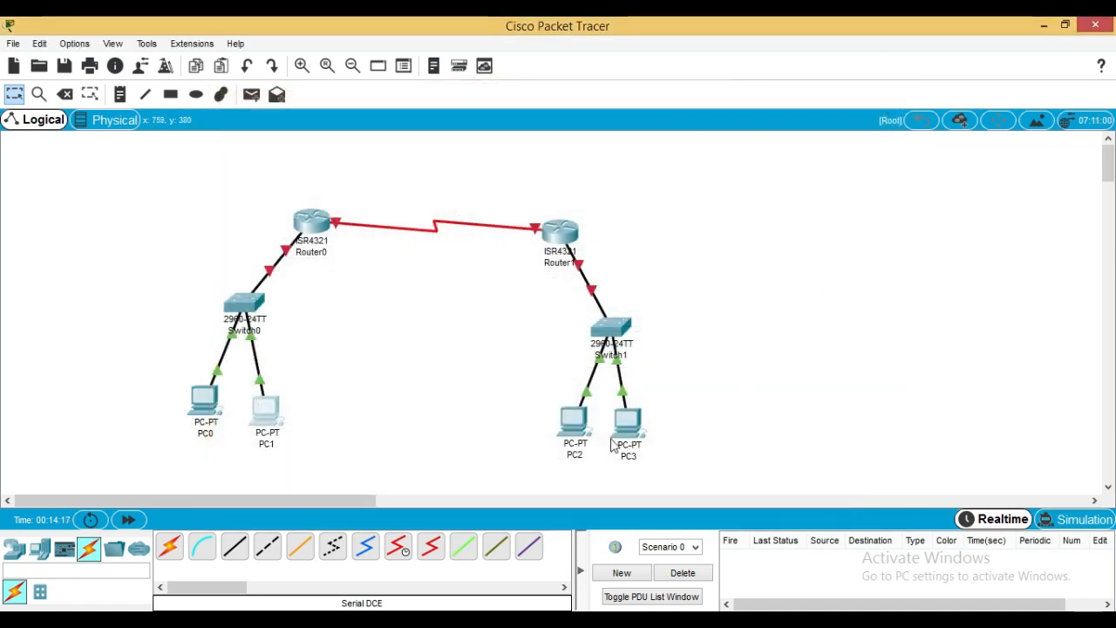
# Configure PC2 with static IP address 20.0.0.1, subnet mask 255.0.0.0 and default gateway 20.0.0.3
pyautogui.click(572, 427)
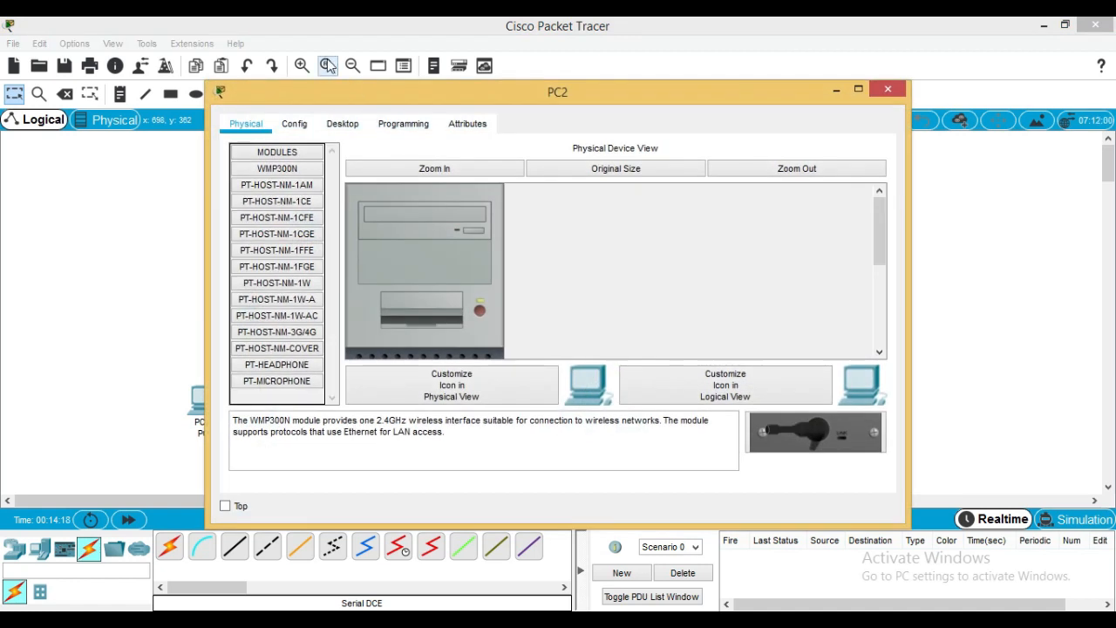
pyautogui.click(354, 128)
pyautogui.click(302, 184)
pyautogui.click(504, 177)
pyautogui.write('20.0.0')
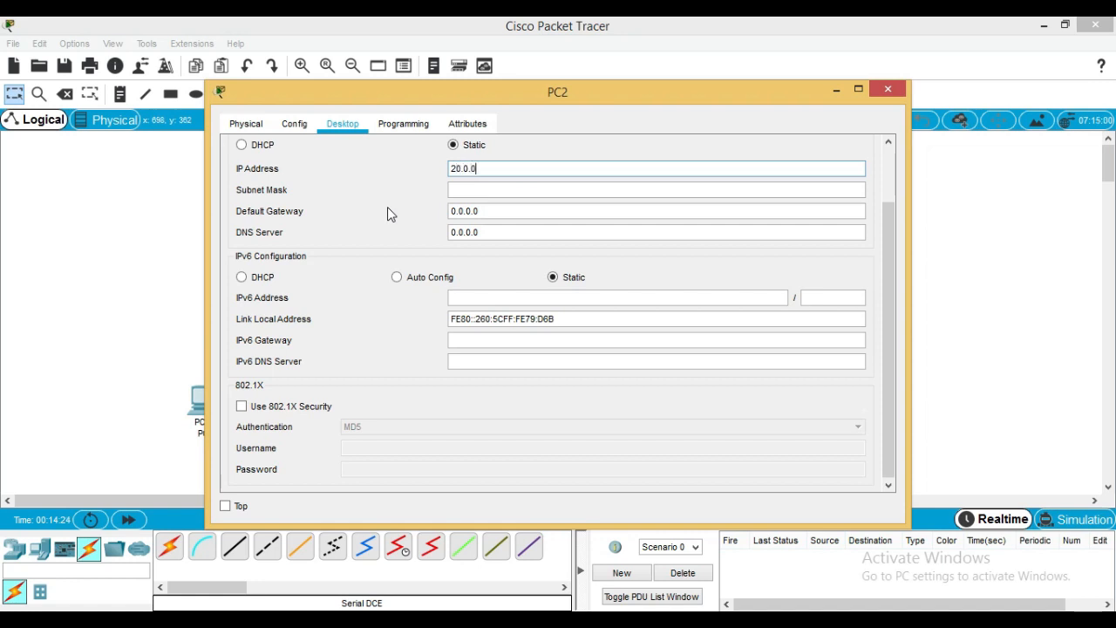
pyautogui.write('.1')
pyautogui.click(482, 187)
pyautogui.click(491, 209)
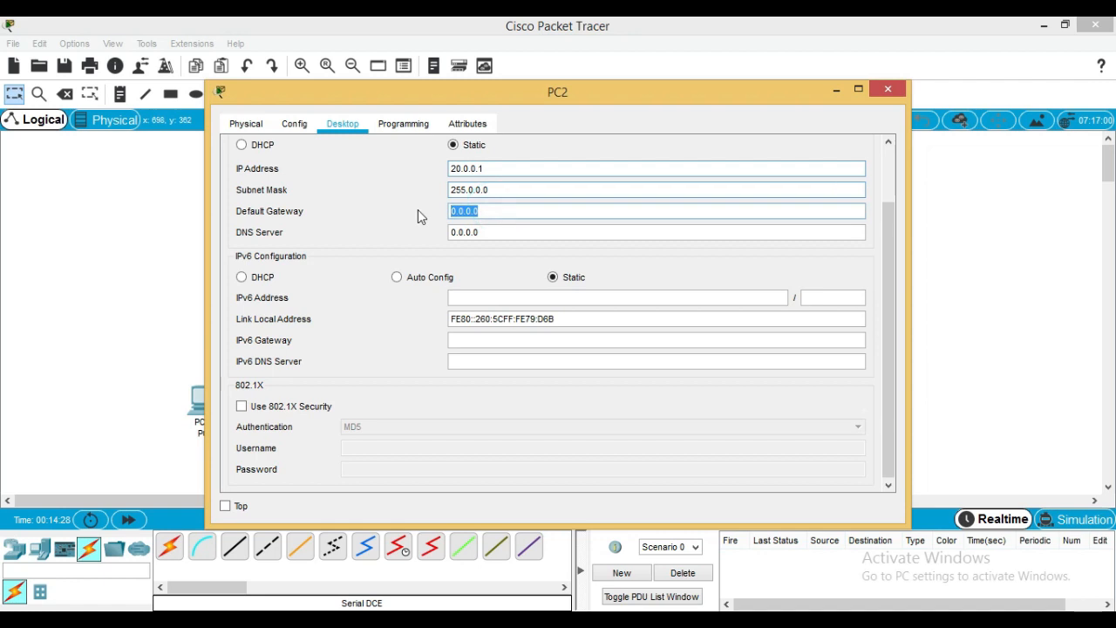
pyautogui.write('20.0.0.3')
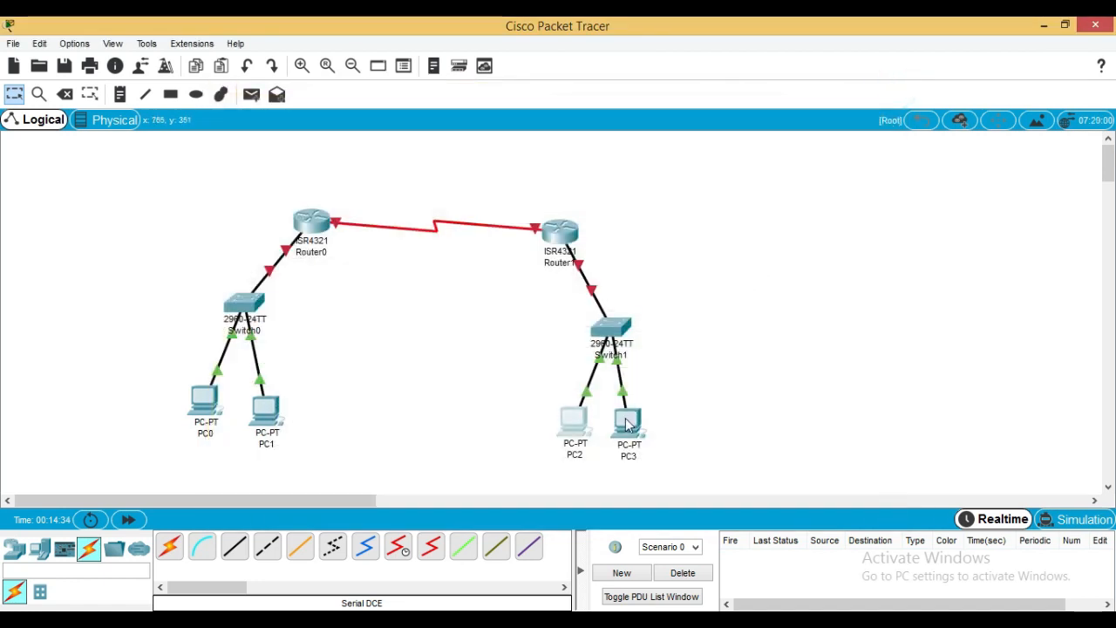
# Configure PC3 with static IP address 20.0.0.2, subnet mask 255.0.0.0 and default gateway 20.0.0.3, and close its configuration
pyautogui.click(627, 421)
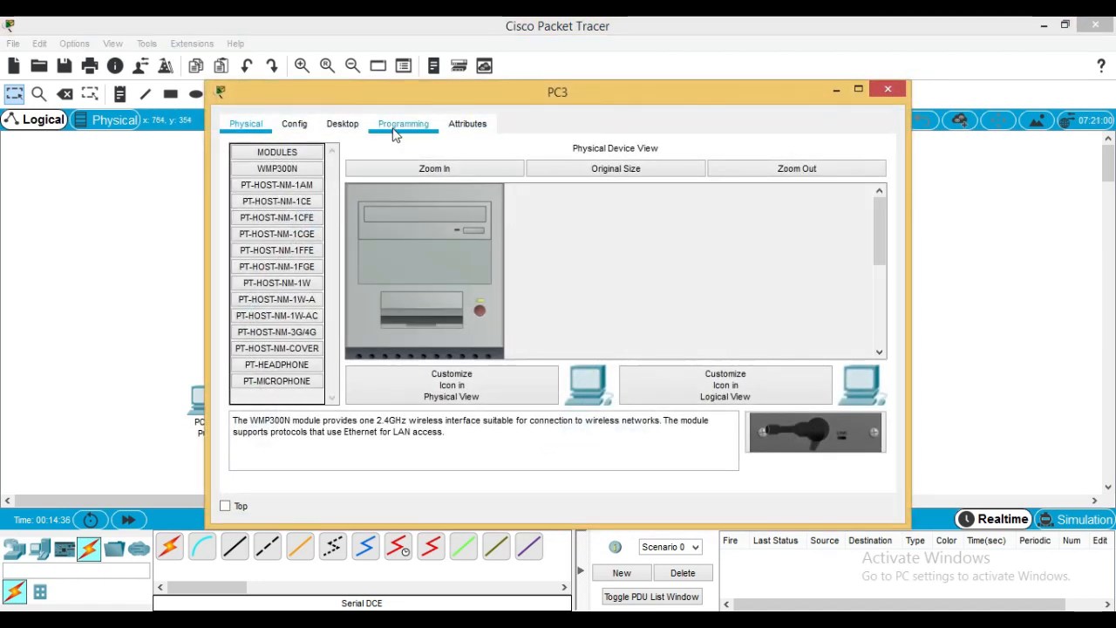
pyautogui.click(344, 127)
pyautogui.click(300, 196)
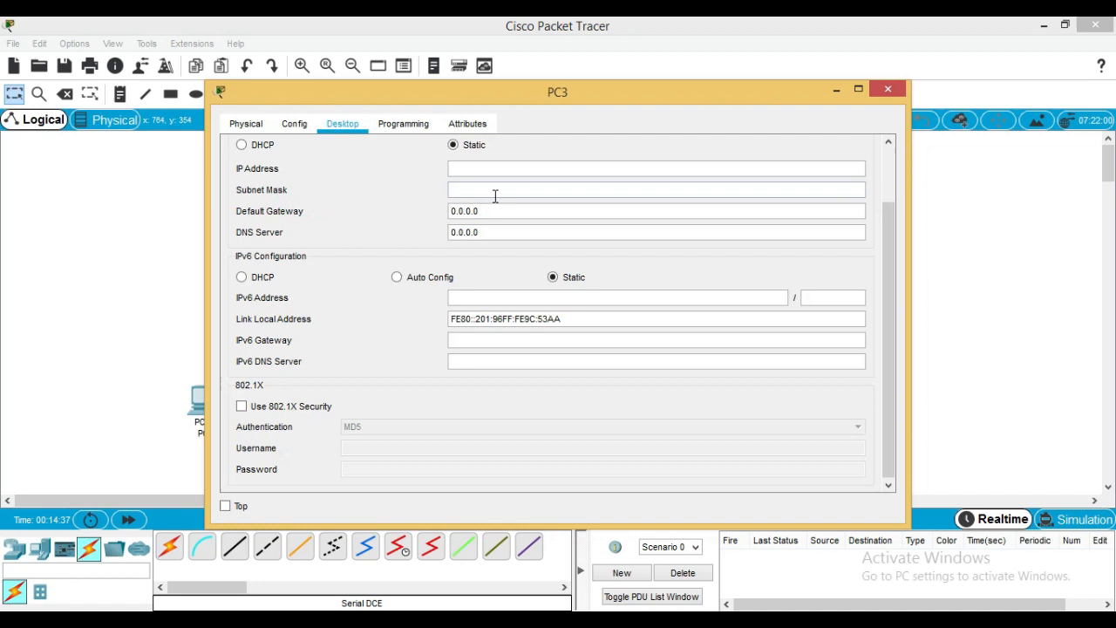
pyautogui.click(491, 171)
pyautogui.write('20.0.0.2')
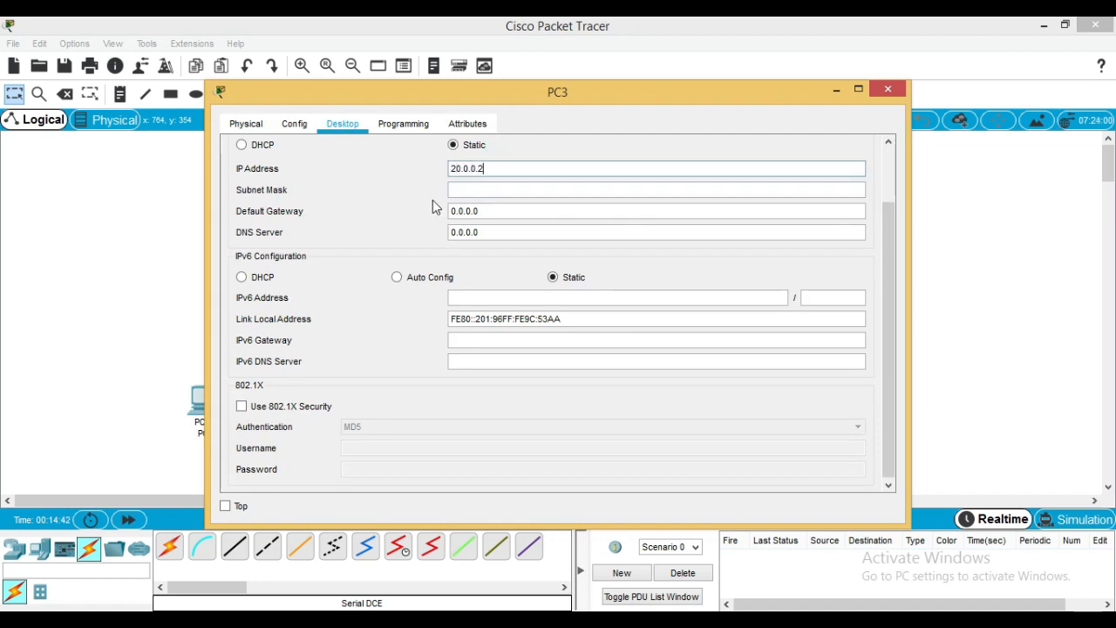
pyautogui.click(483, 189)
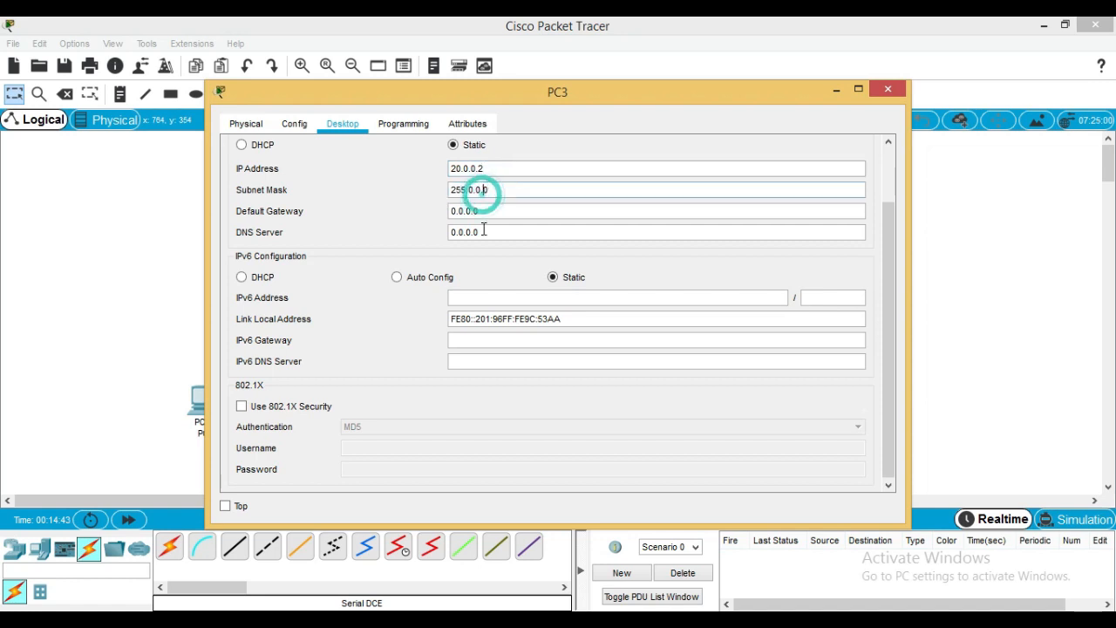
pyautogui.doubleClick(486, 212)
pyautogui.write('20.0.0.')
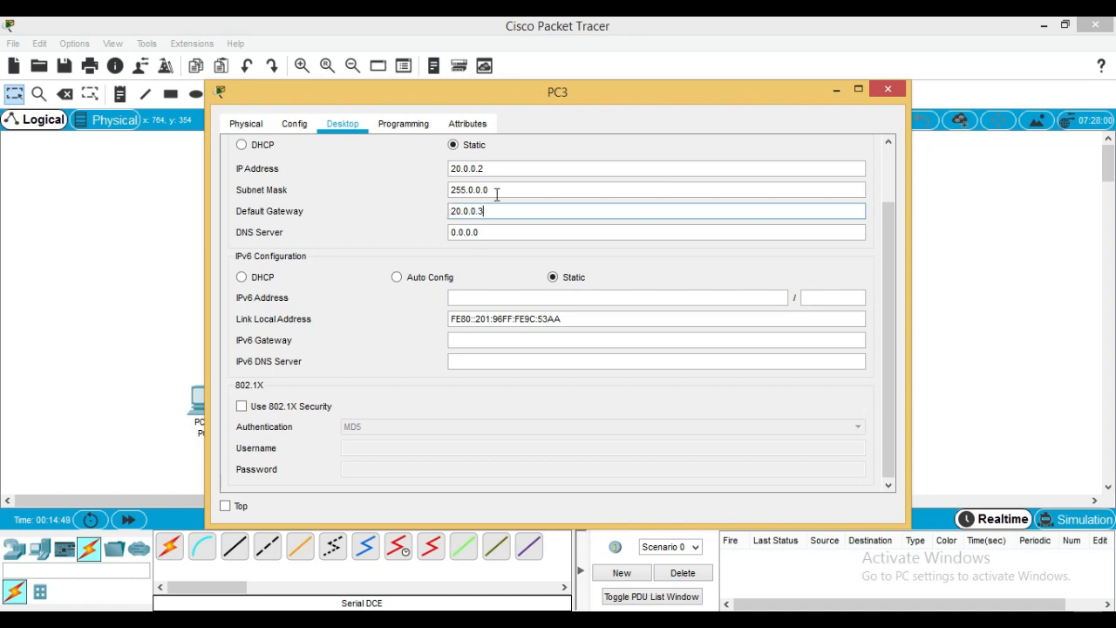
pyautogui.click(886, 89)
pyautogui.click(708, 330)
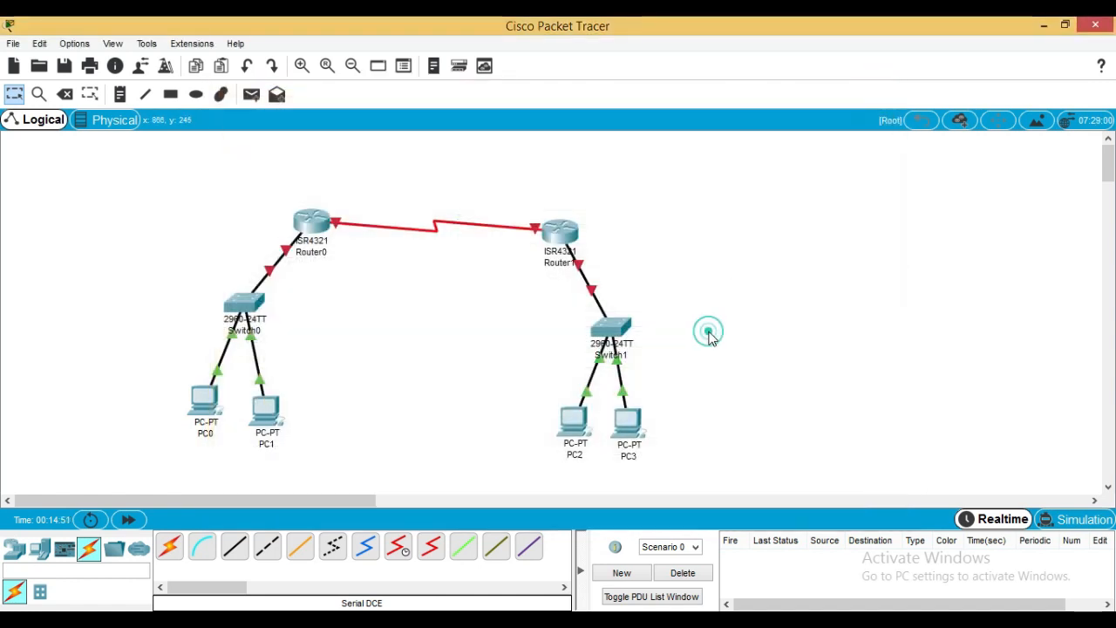
# Enable Router0's GigabitEthernet0/0/0 port and assign it IP address 10.0.0.3 with subnet mask 255.0.0.0
pyautogui.moveTo(317, 226); pyautogui.dragTo(315, 234)
pyautogui.click(312, 231)
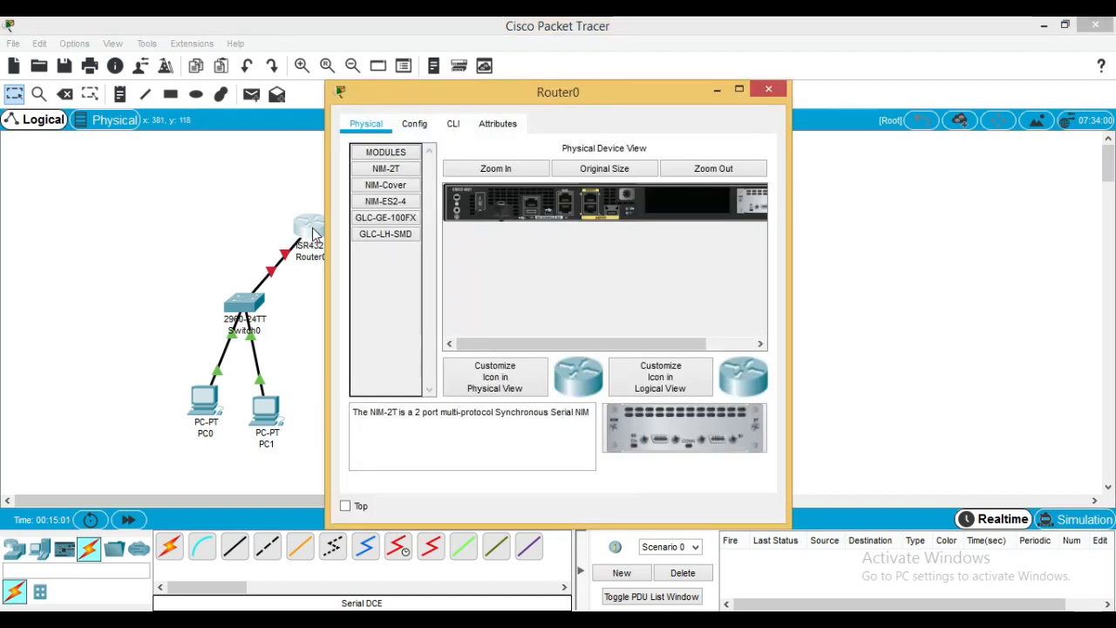
pyautogui.click(452, 123)
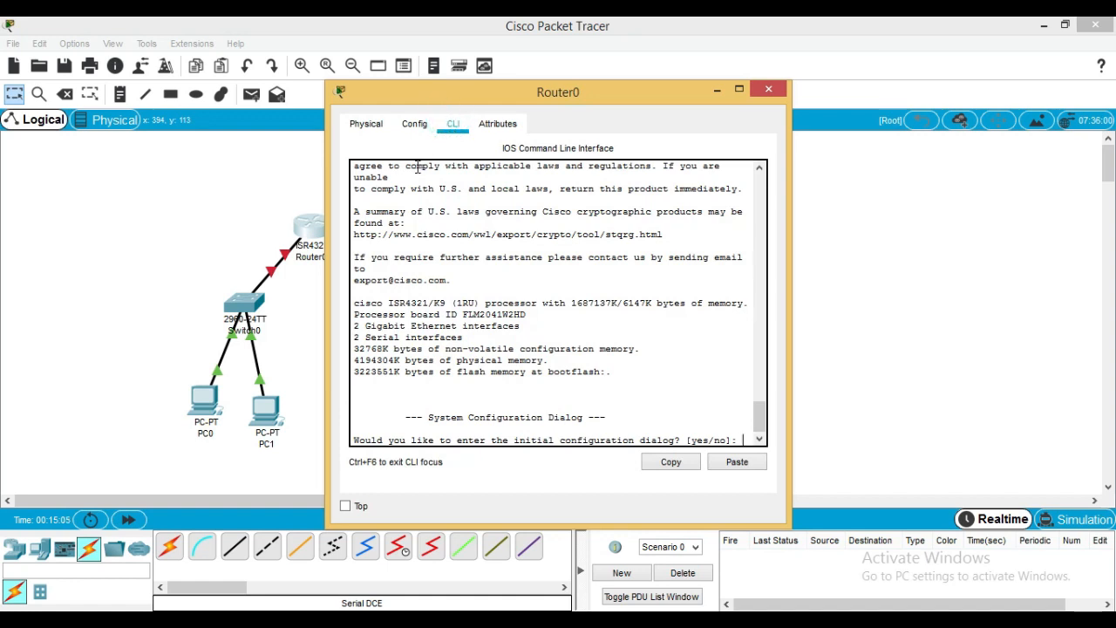
pyautogui.click(406, 125)
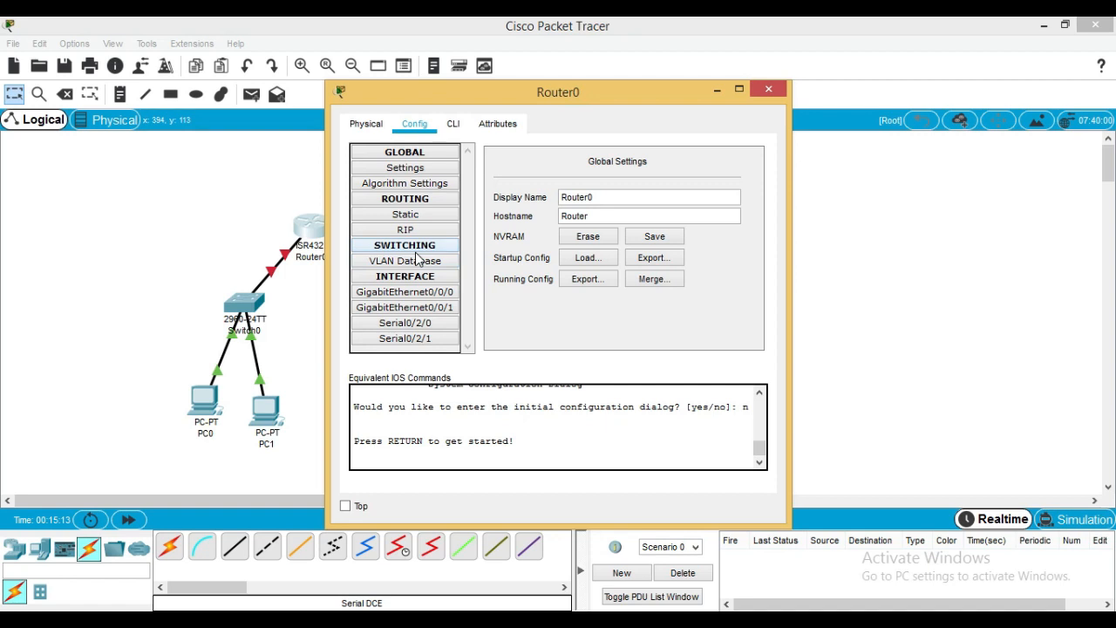
pyautogui.click(395, 294)
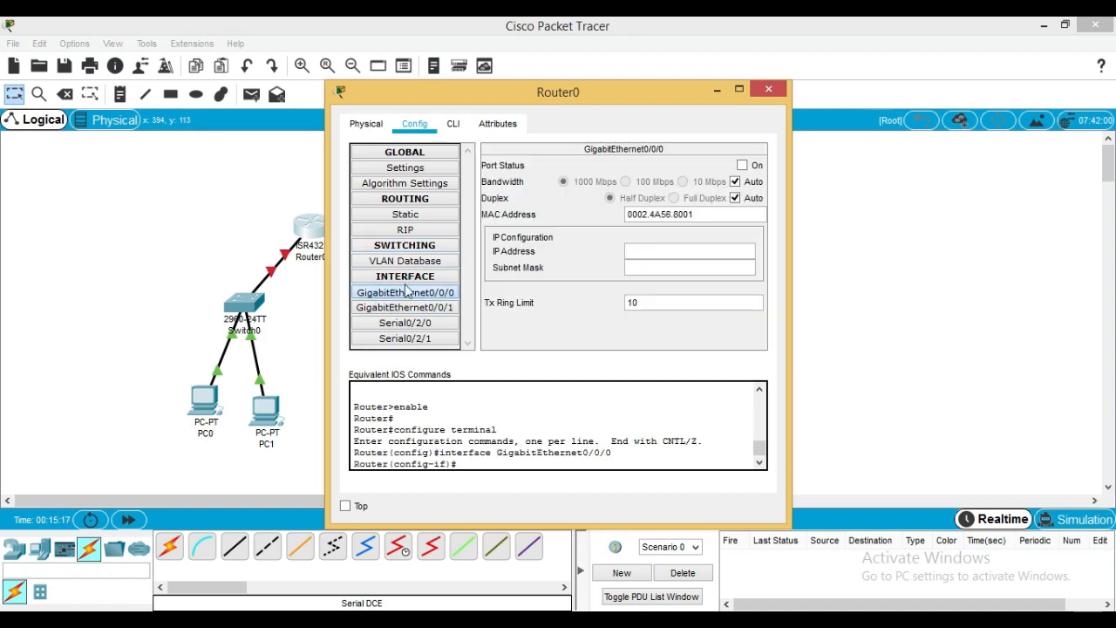
pyautogui.click(742, 165)
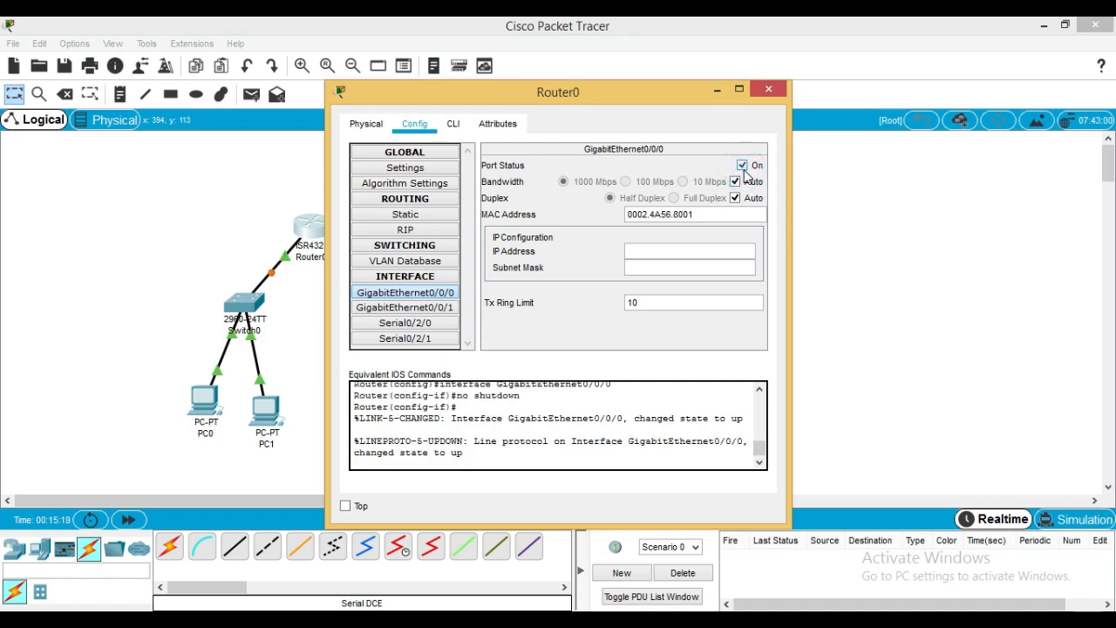
pyautogui.click(651, 255)
pyautogui.write('10.0.0.3')
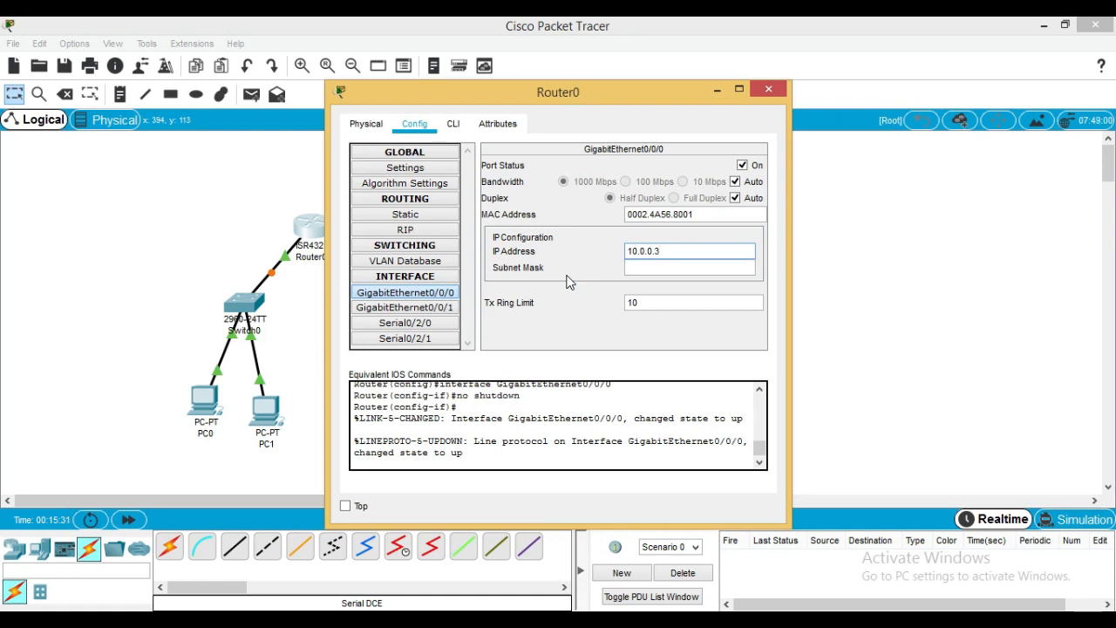
pyautogui.click(640, 269)
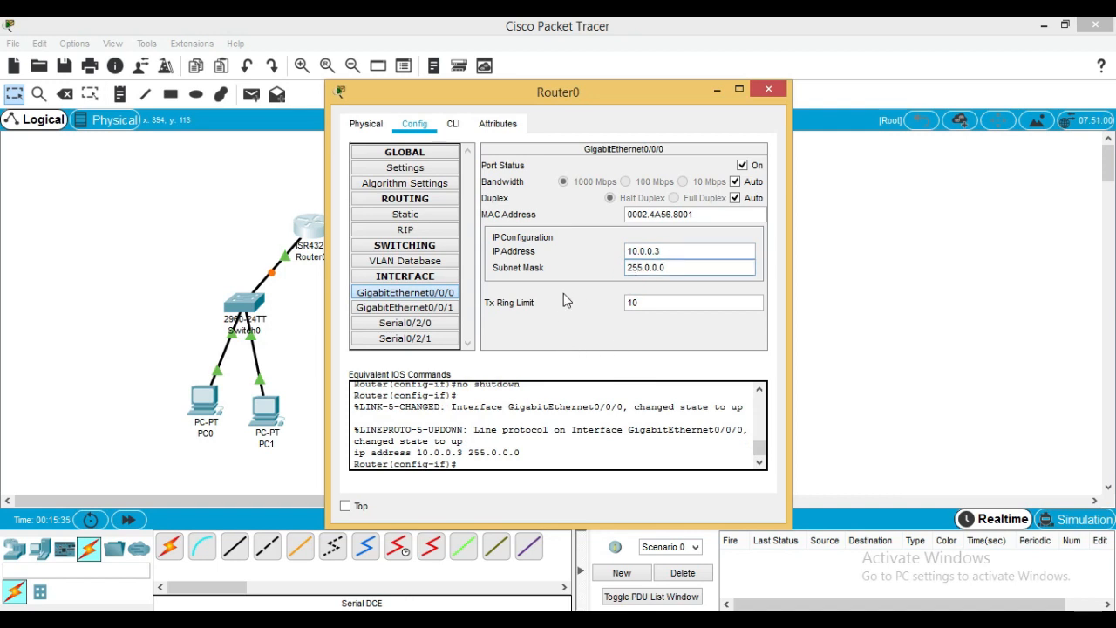
# Enable Router0's Serial0/2/1 port and assign it IP address 15.0.0.1 with subnet mask 255.0.0.0
pyautogui.click(432, 341)
pyautogui.click(433, 342)
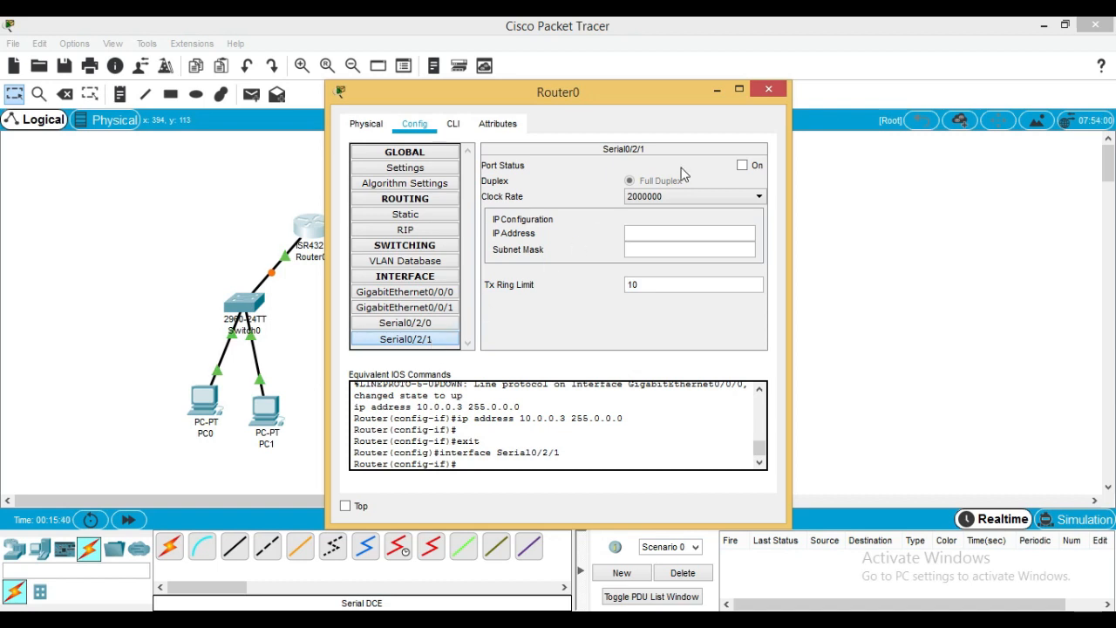
pyautogui.click(742, 165)
pyautogui.click(681, 232)
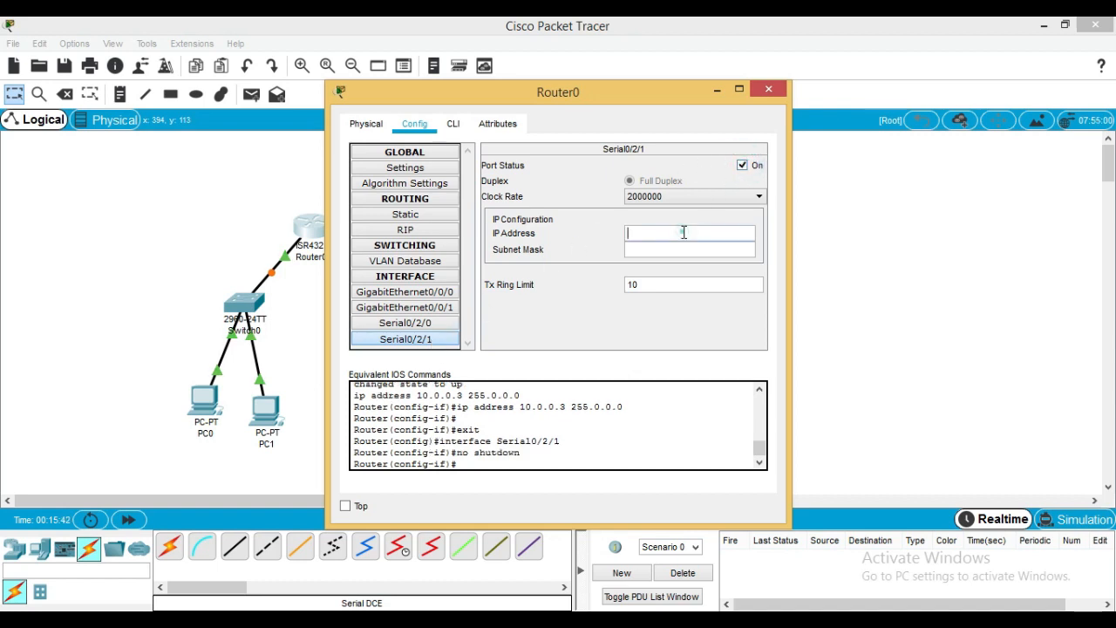
pyautogui.write('15.0.0.1')
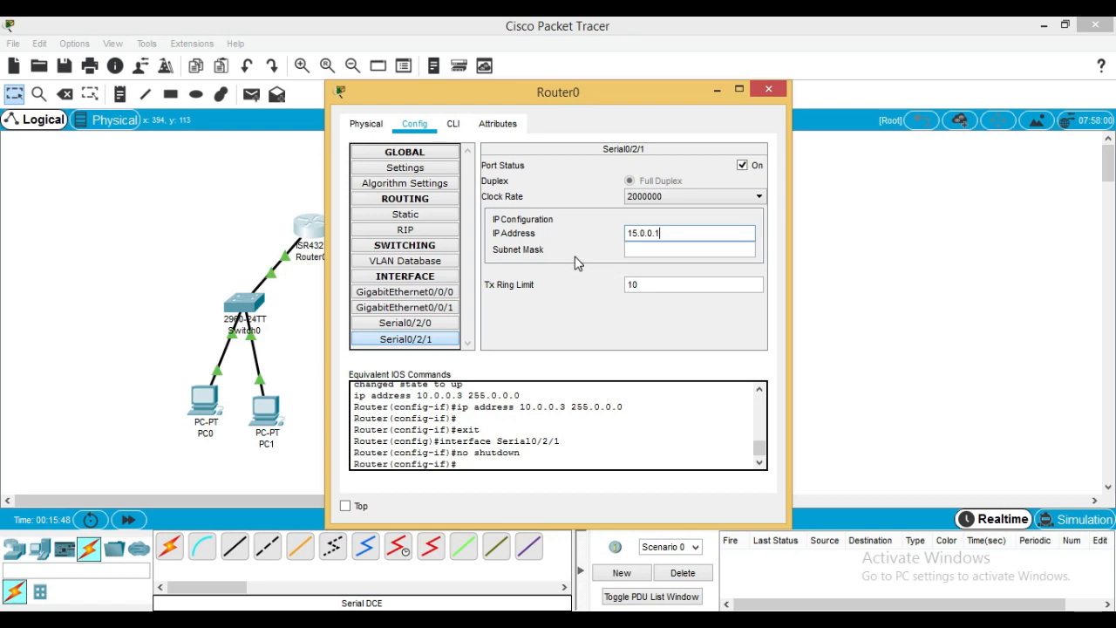
pyautogui.click(639, 250)
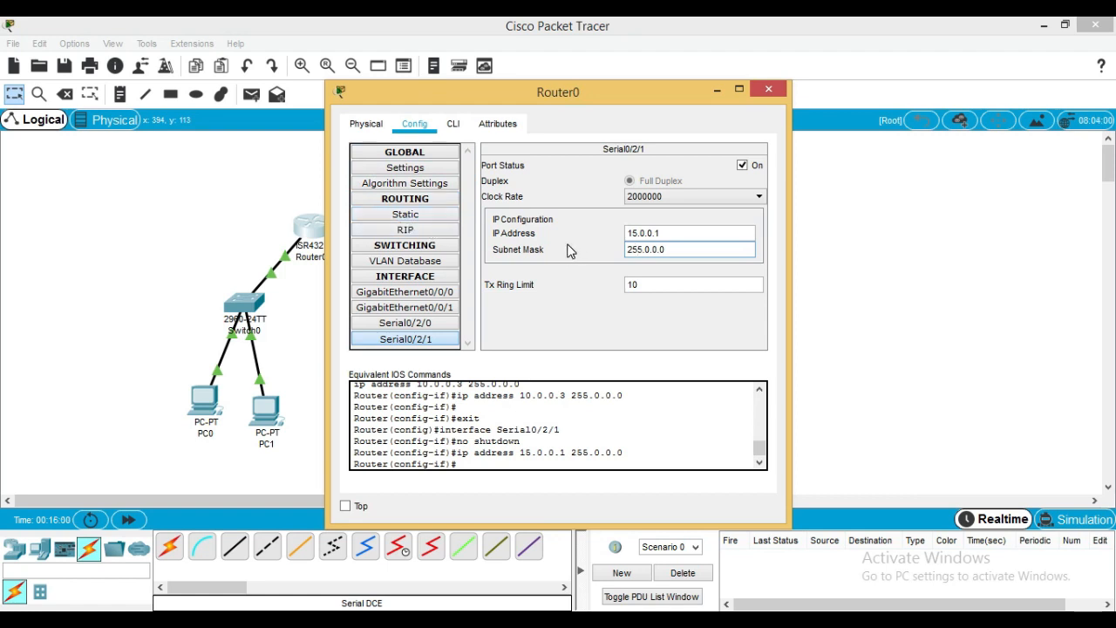
# Add network 10.0.0.0 to Router0's RIP routing
pyautogui.click(419, 228)
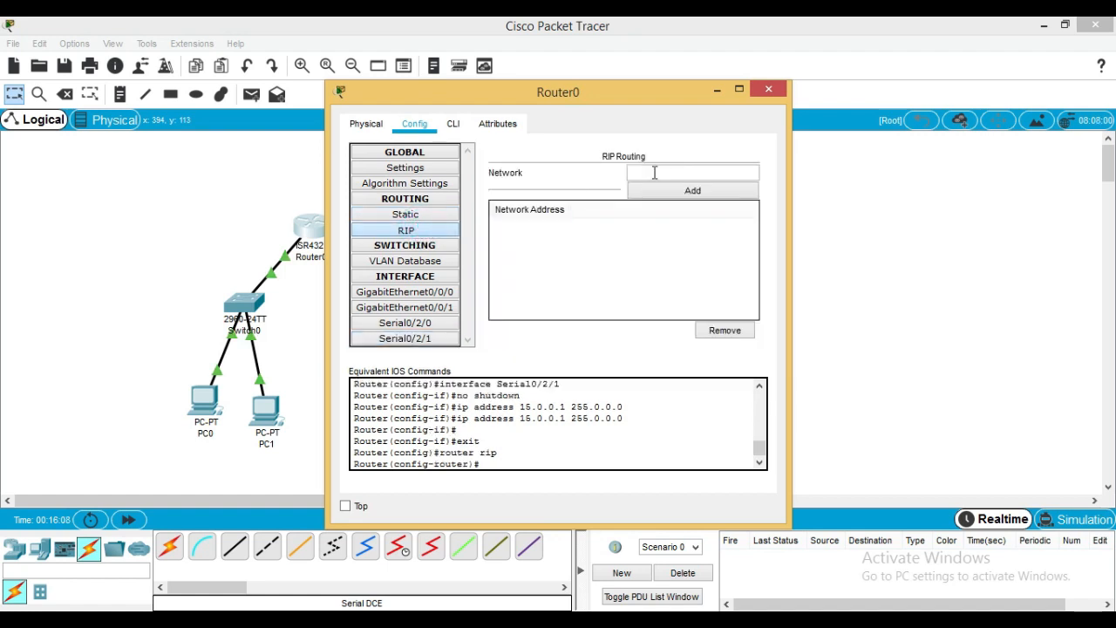
pyautogui.click(654, 173)
pyautogui.write('10.0.0.0')
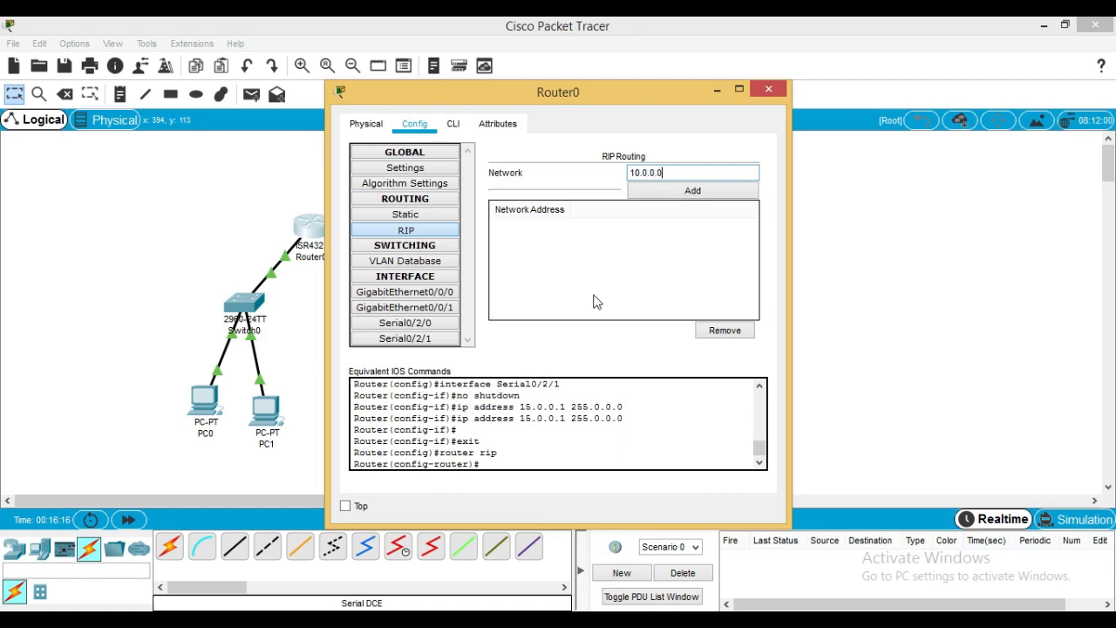
pyautogui.click(667, 196)
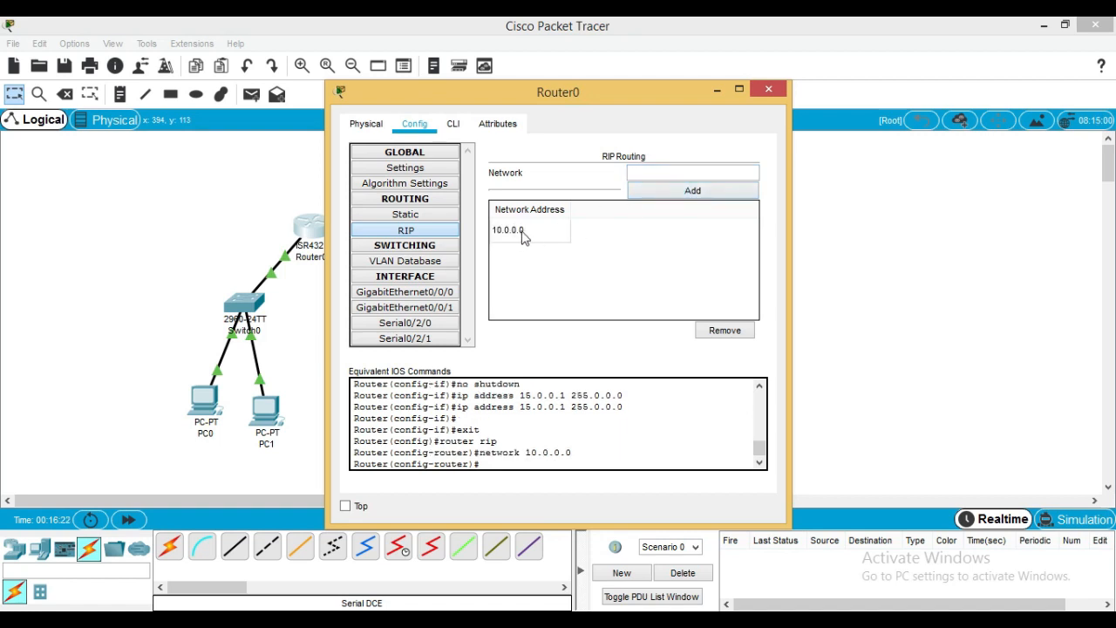
pyautogui.click(646, 173)
pyautogui.click(667, 192)
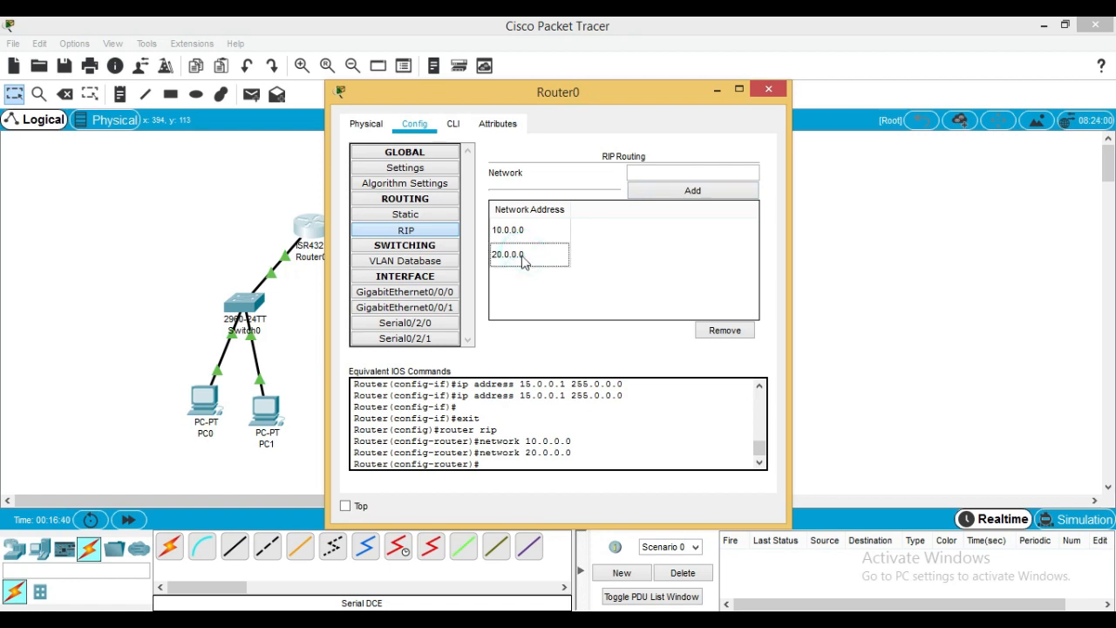
pyautogui.click(723, 332)
# Add network 15.0.0.0 to Router0's RIP routing and close the router's configuration
pyautogui.click(685, 170)
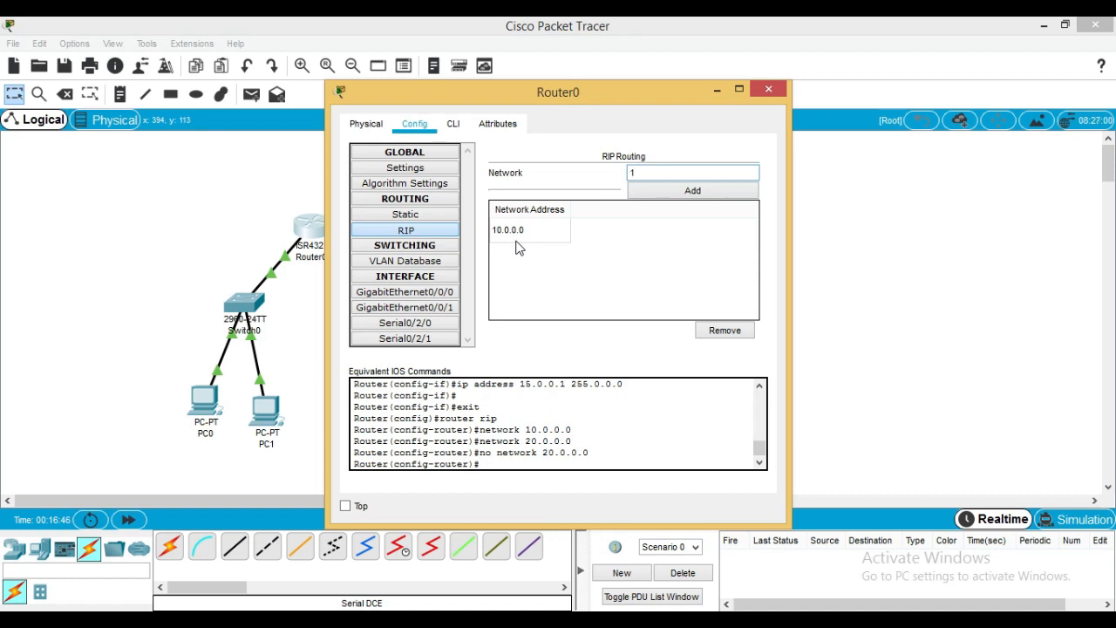
pyautogui.write('15.0.0.0')
pyautogui.click(643, 192)
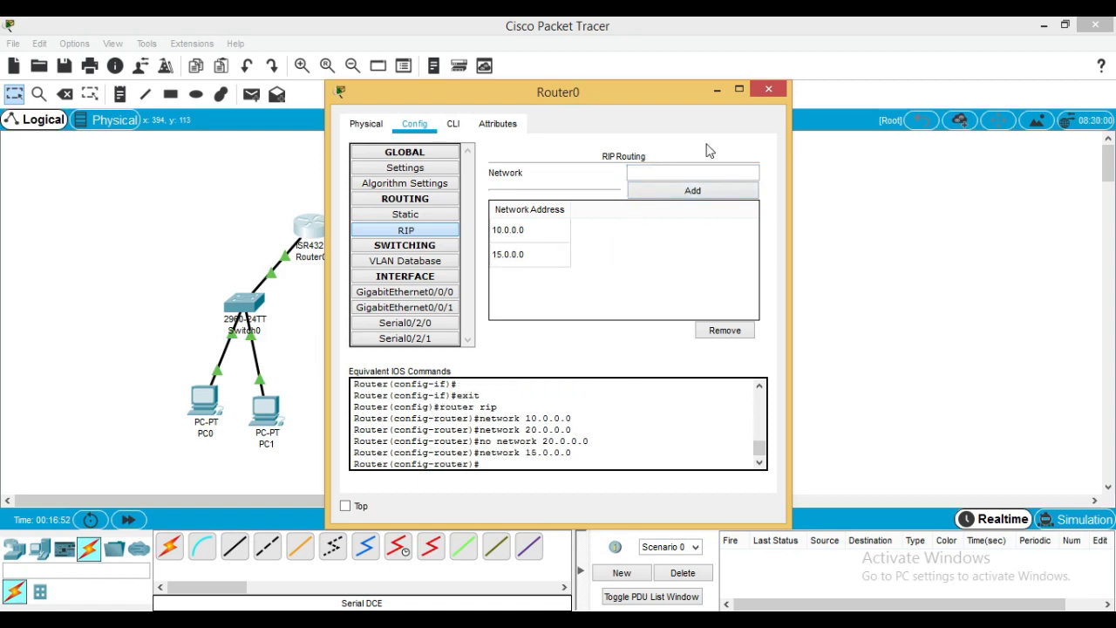
pyautogui.click(767, 88)
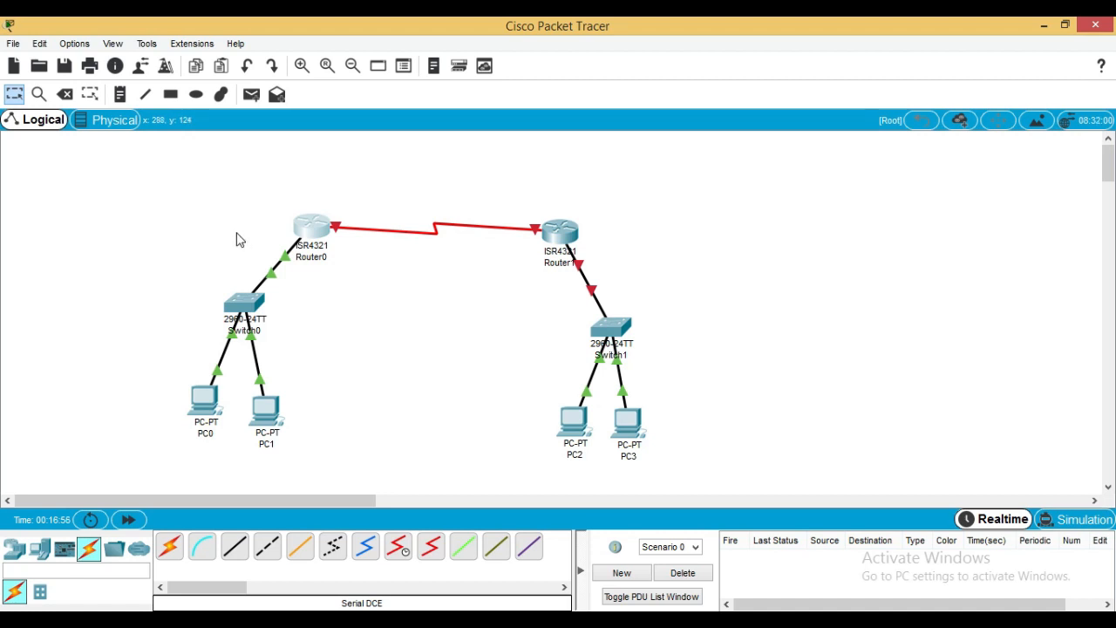
# Enable Router1's GigabitEthernet0/0/0 port and assign it IP address 20.0.0.3 with subnet mask 255.0.0.0
pyautogui.click(558, 232)
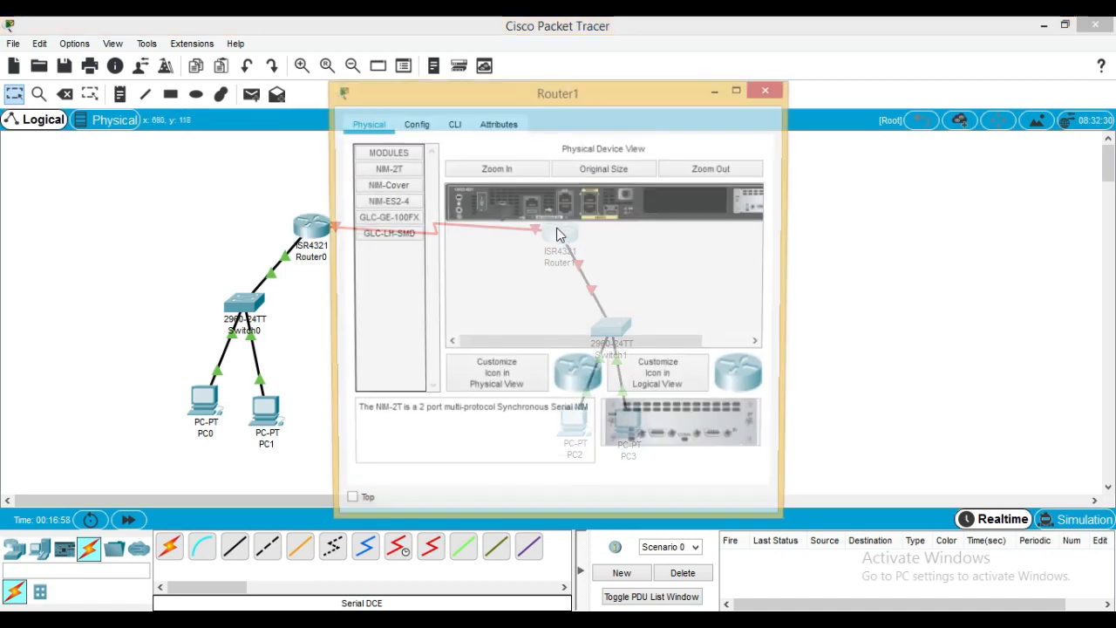
pyautogui.click(428, 129)
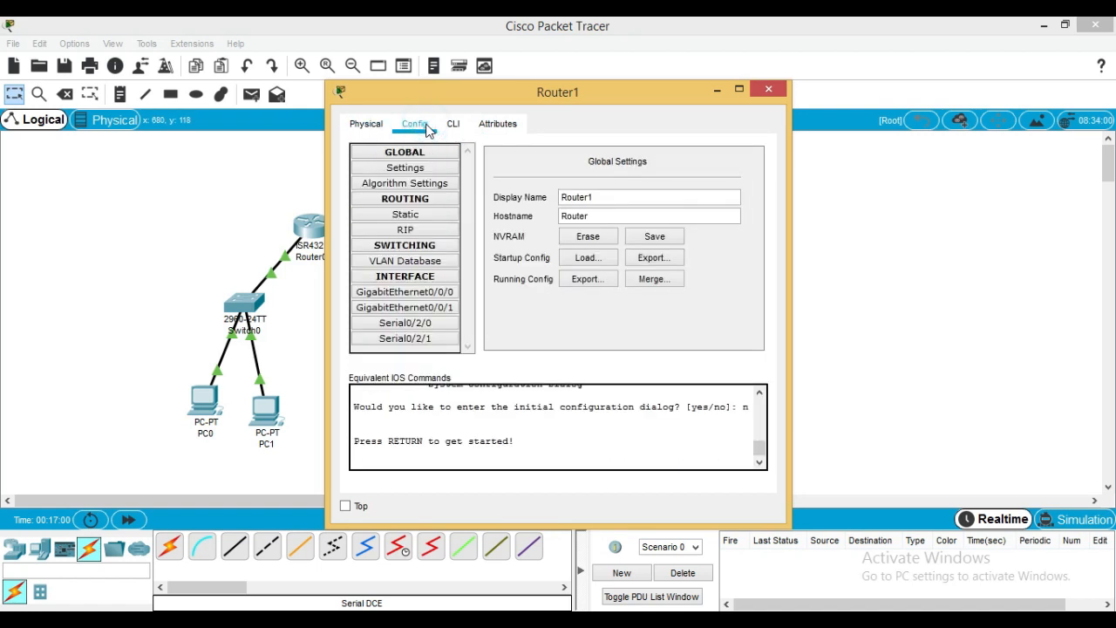
pyautogui.click(406, 293)
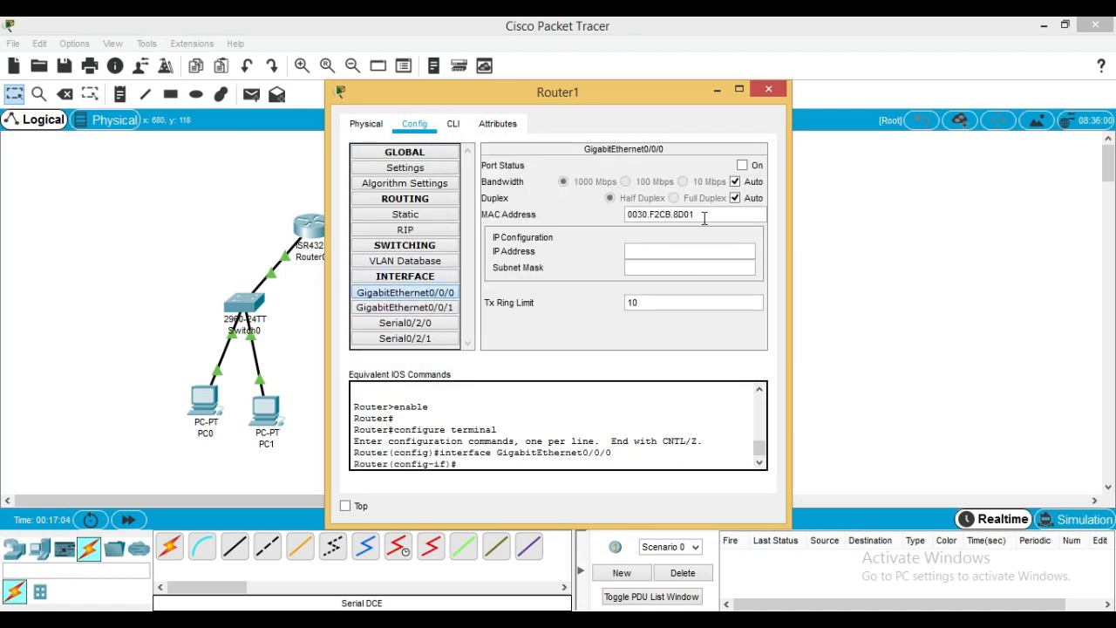
pyautogui.click(742, 165)
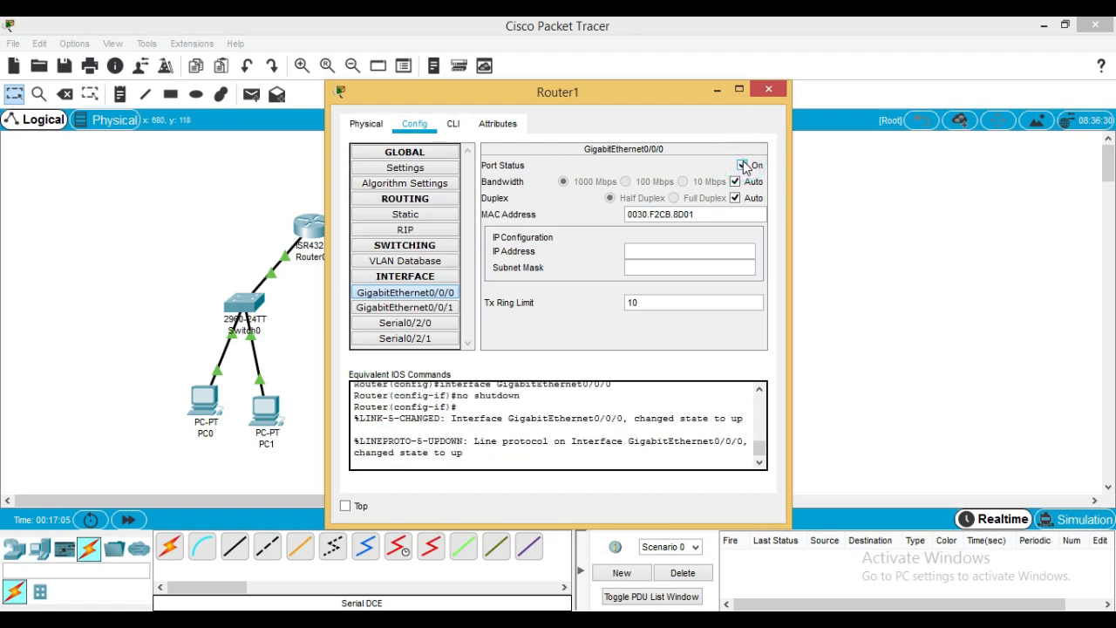
pyautogui.click(676, 245)
pyautogui.write('20.0.0.3')
pyautogui.click(703, 266)
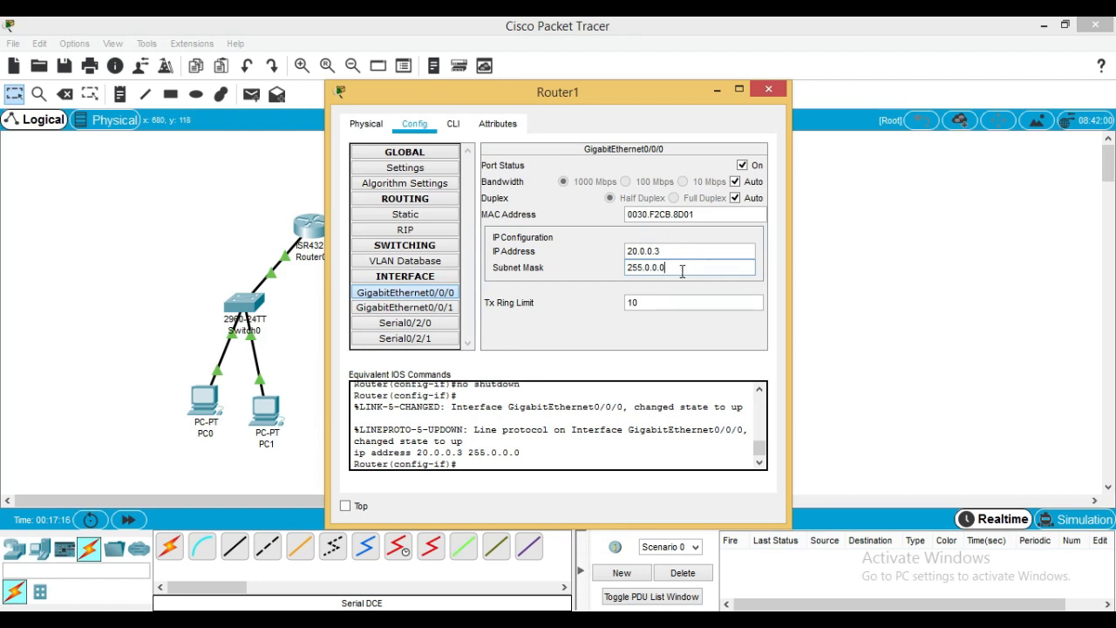
# Enable Router1's Serial0/2/1 port and assign it IP address 15.0.0.2 with subnet mask 255.0.0.0
pyautogui.click(430, 339)
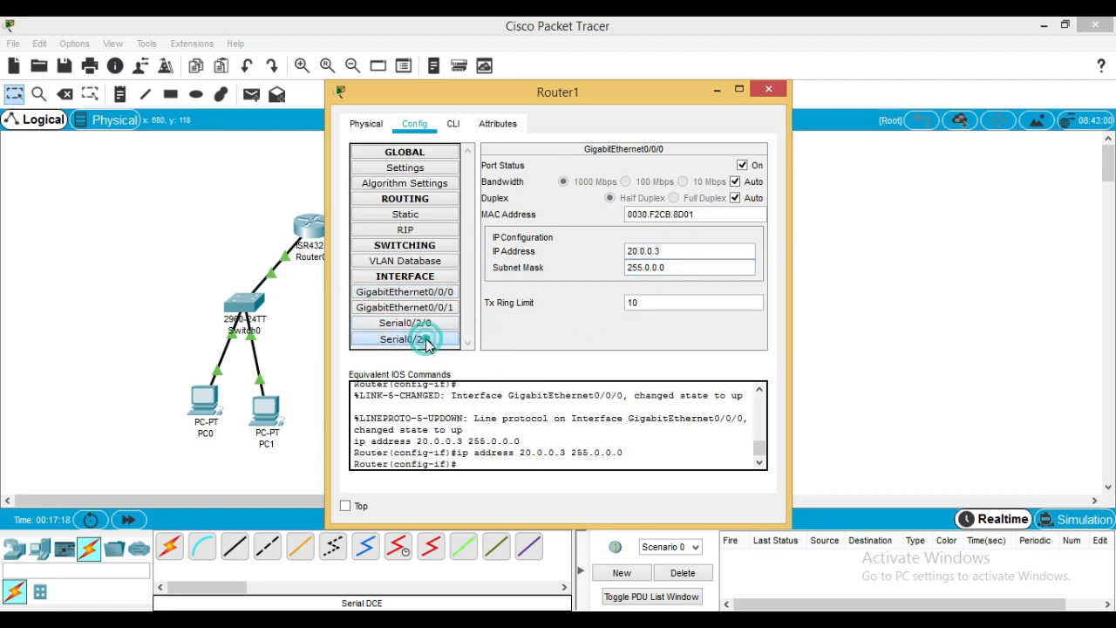
pyautogui.click(741, 166)
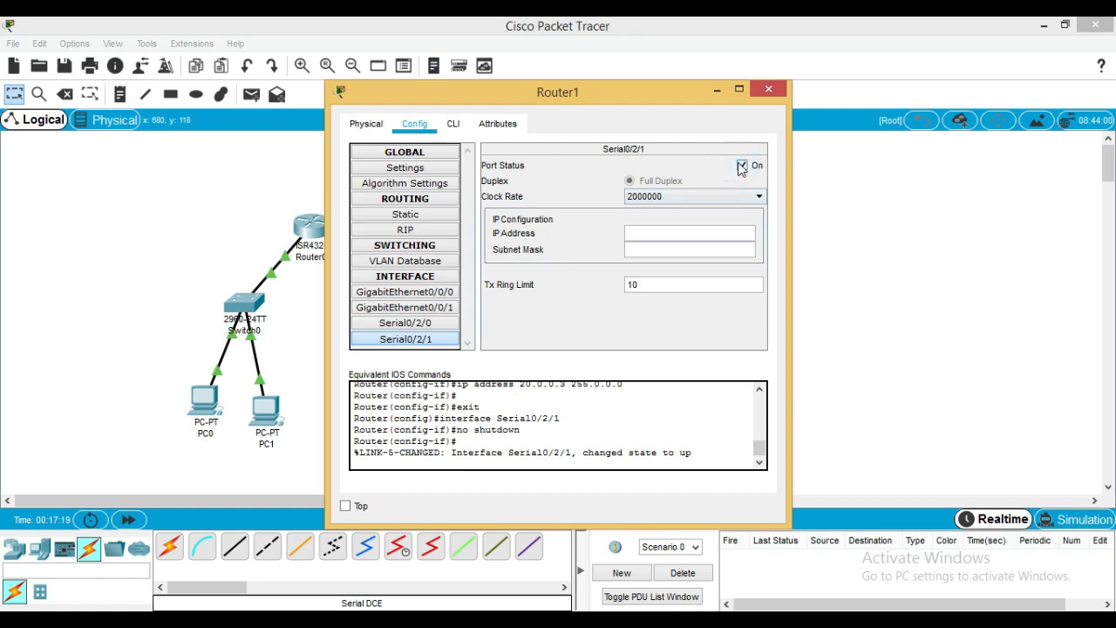
pyautogui.click(670, 231)
pyautogui.click(641, 223)
pyautogui.click(637, 231)
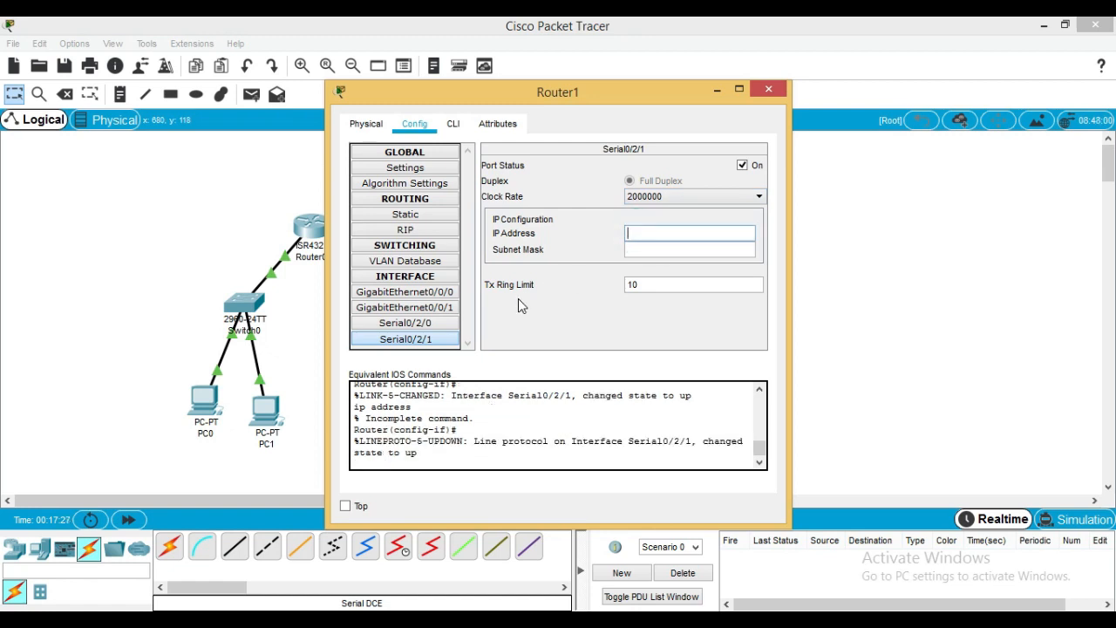
pyautogui.write('15.0.0.2')
pyautogui.press('Tab')
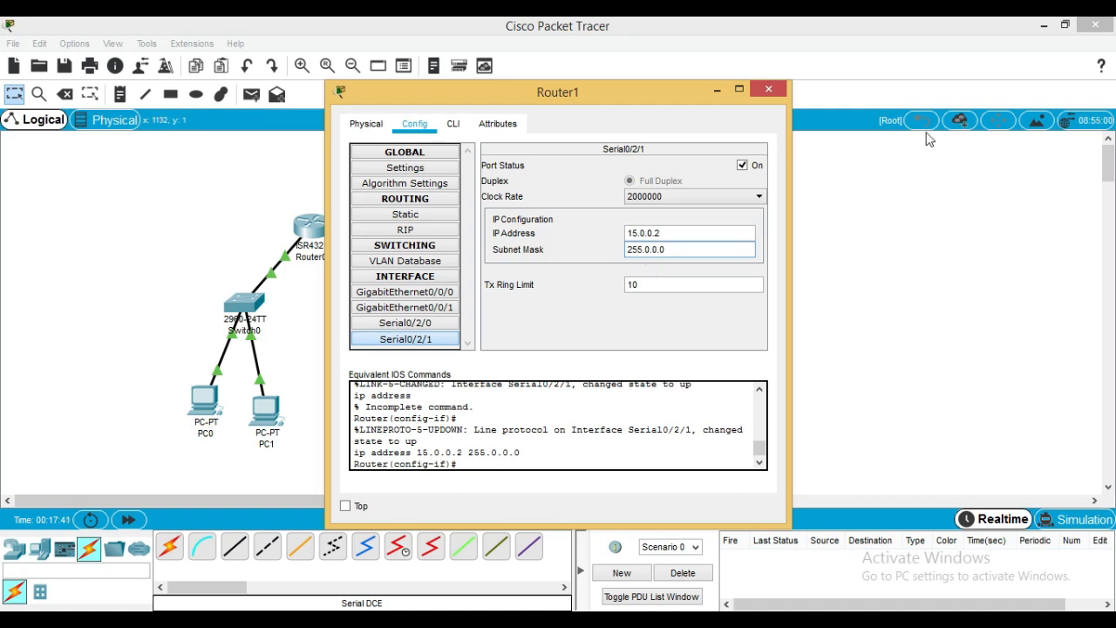
# Add network 20.0.0.0 to Router1's RIP routing
pyautogui.click(421, 229)
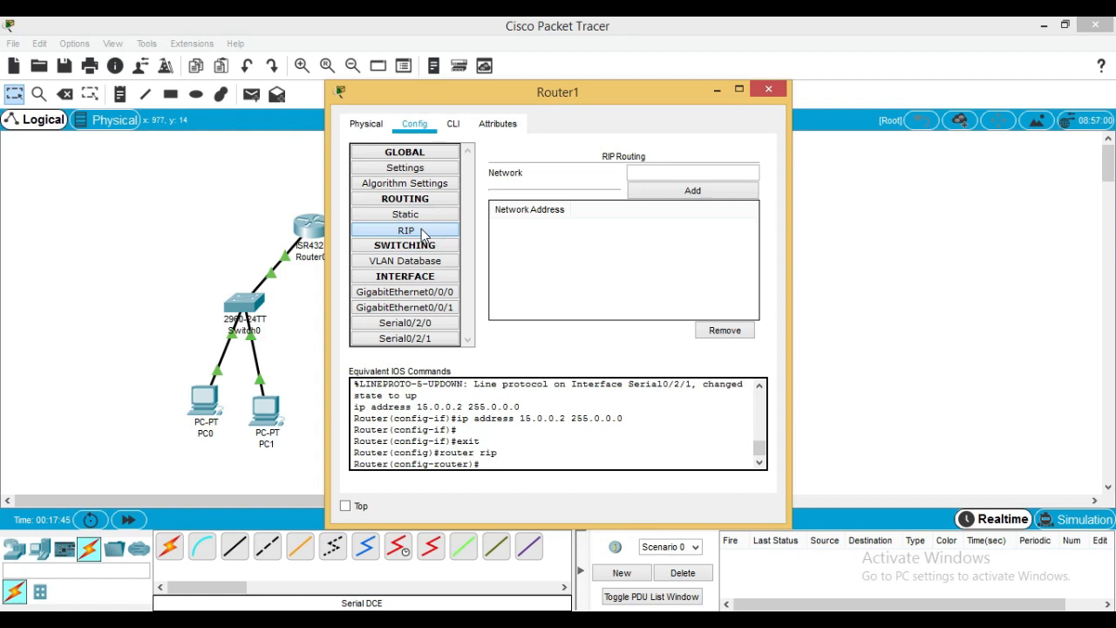
pyautogui.click(642, 172)
pyautogui.write('20.')
pyautogui.write('0.0.0')
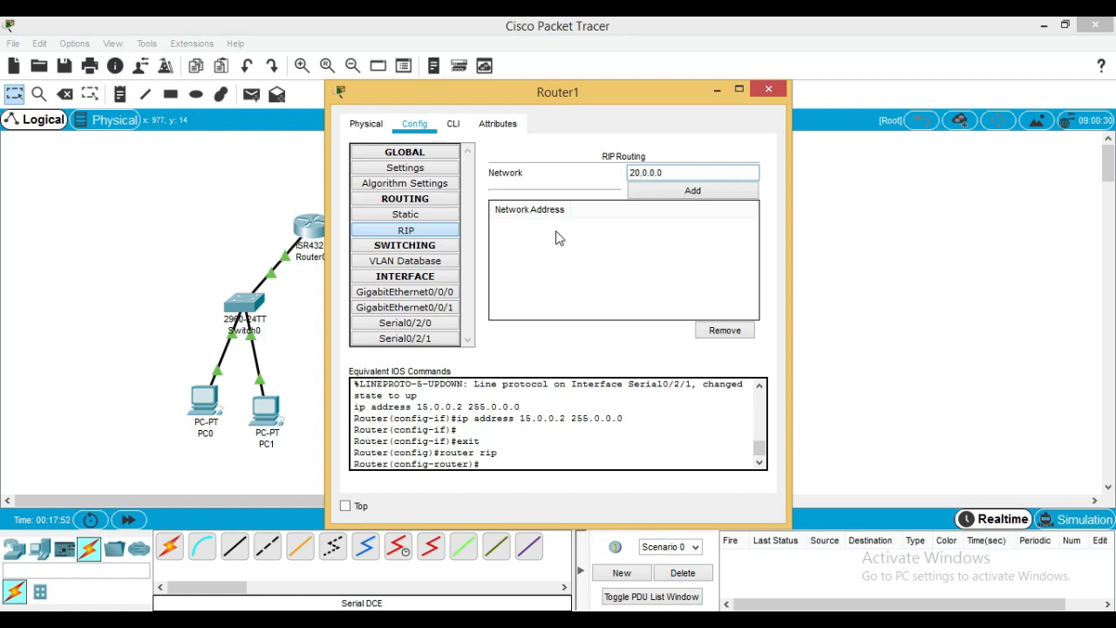
pyautogui.click(675, 190)
# Add network 15.0.0.0 to Router1's RIP routing and close the router's configuration
pyautogui.write('15.0.0.0')
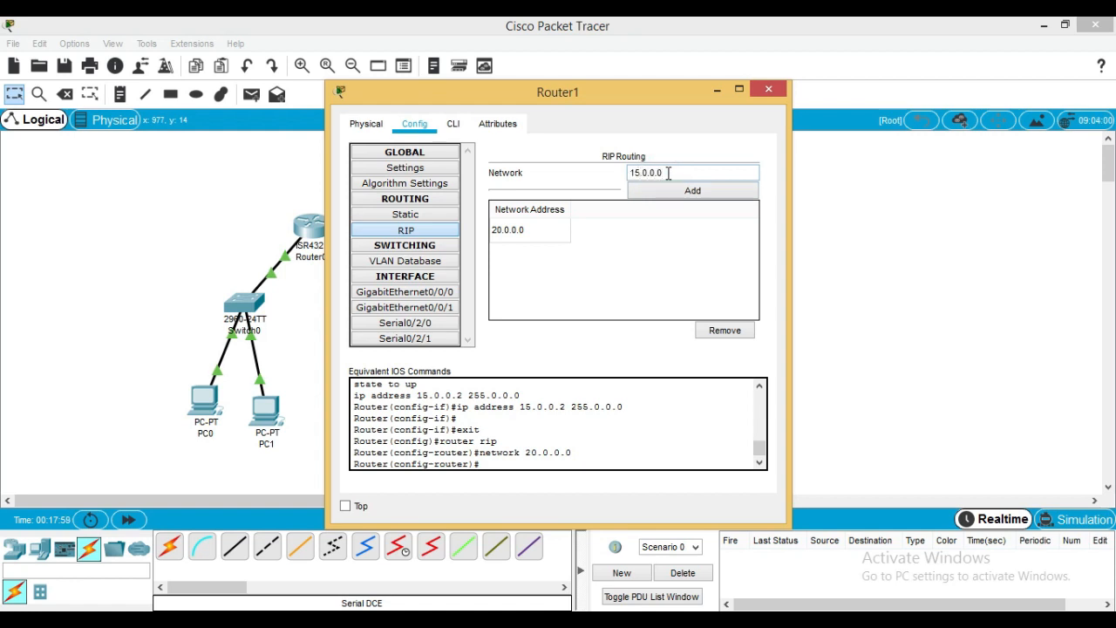
pyautogui.click(665, 188)
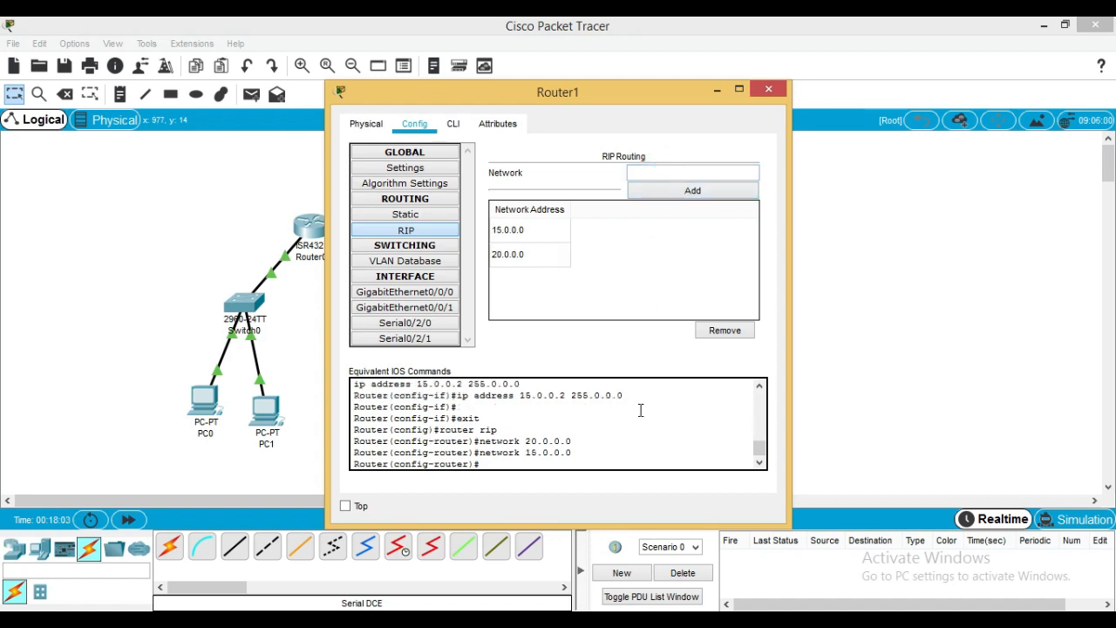
pyautogui.click(769, 90)
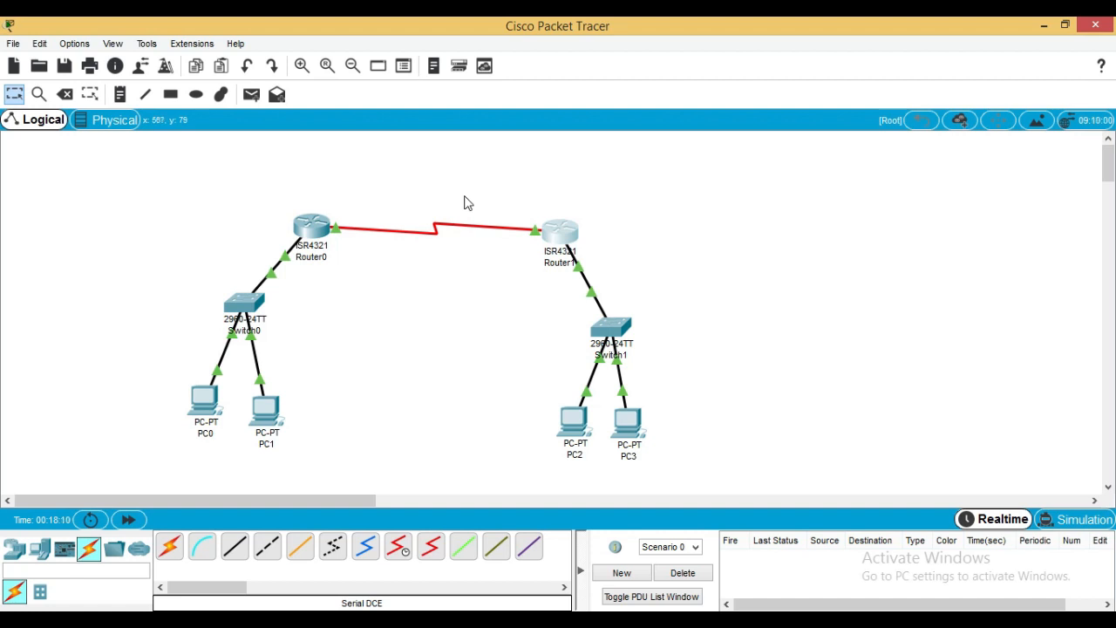
# Check the port addresses of the routers and PC0, and send a simple PDU from PC0 to PC2
pyautogui.moveTo(317, 225)
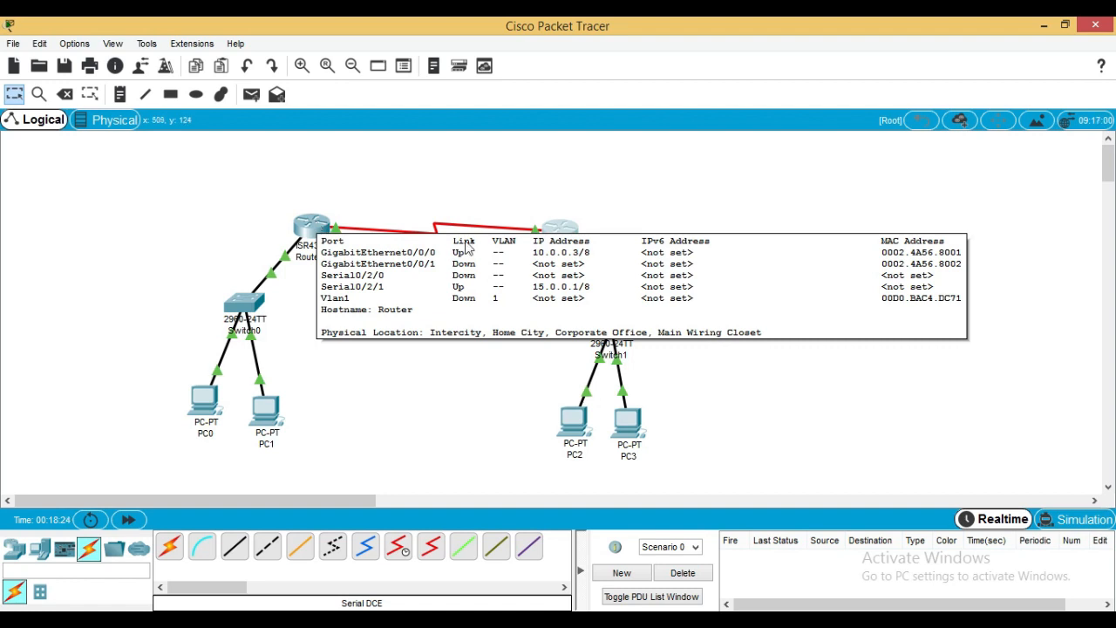
pyautogui.moveTo(558, 240)
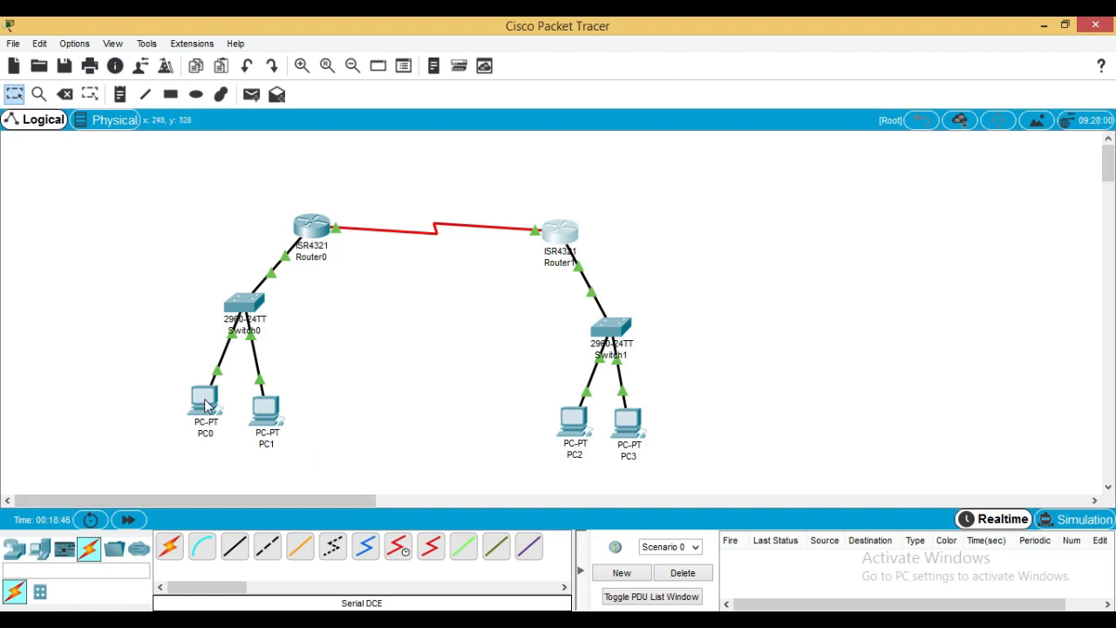
pyautogui.moveTo(205, 399)
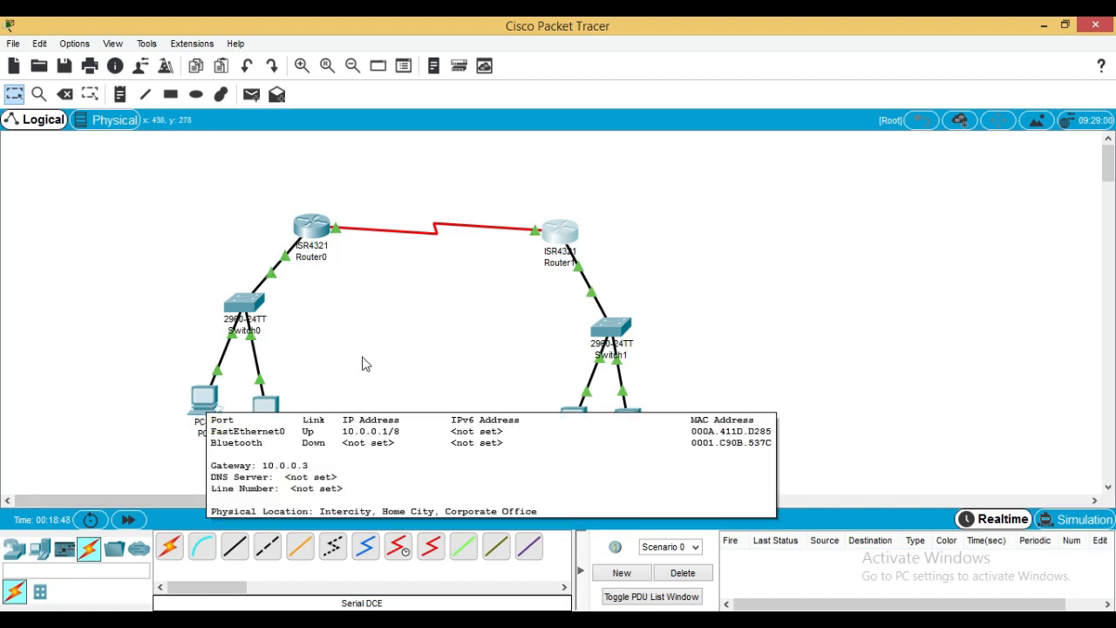
pyautogui.click(362, 356)
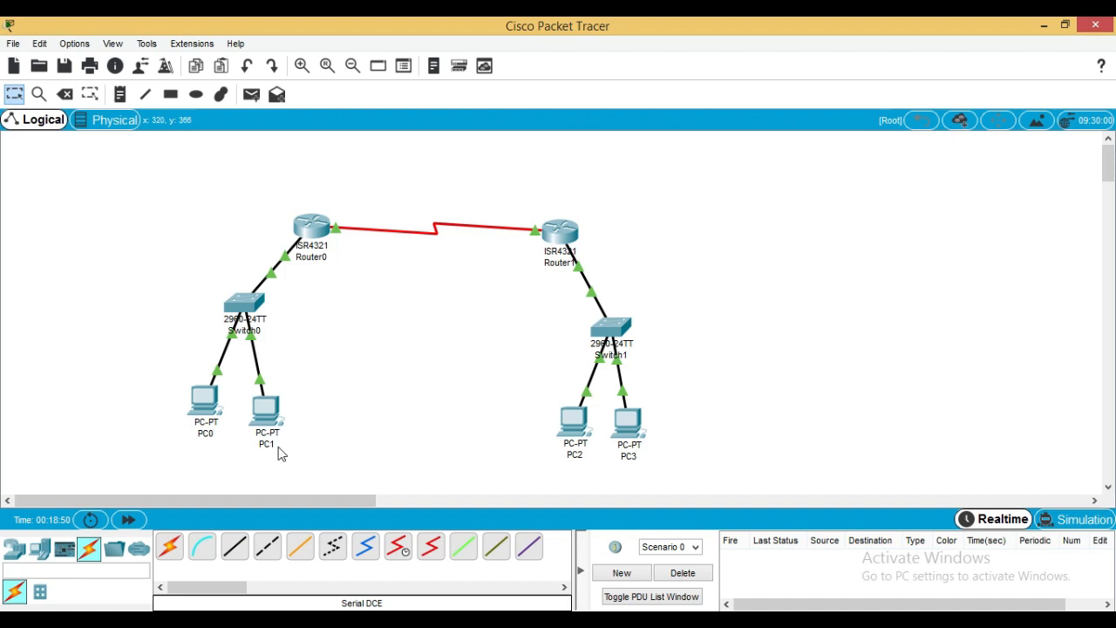
pyautogui.click(252, 95)
pyautogui.click(203, 396)
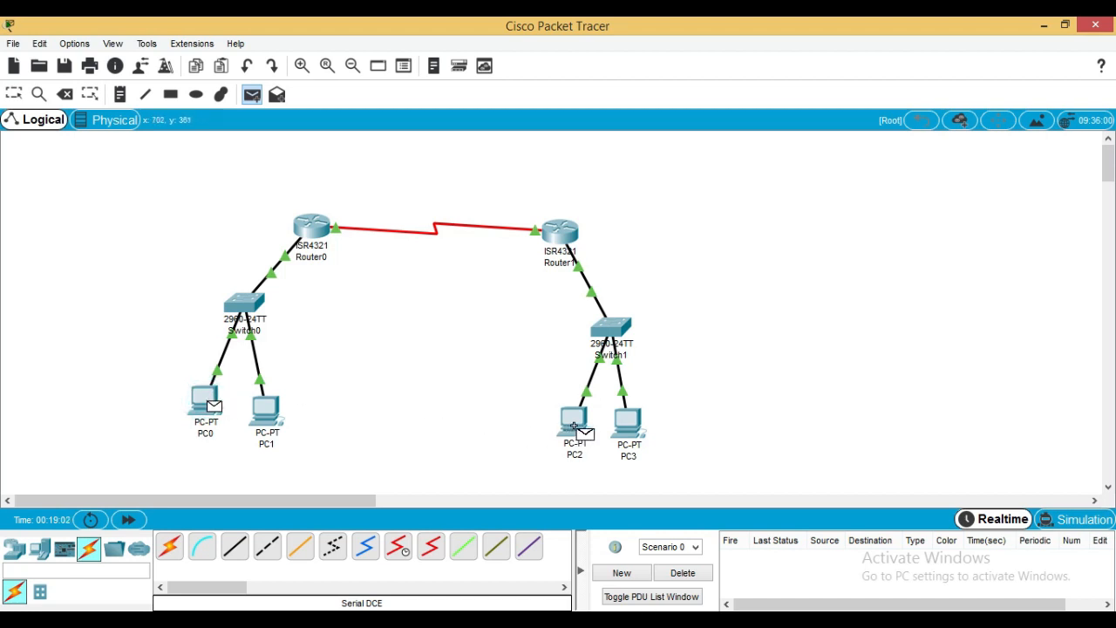
pyautogui.click(574, 425)
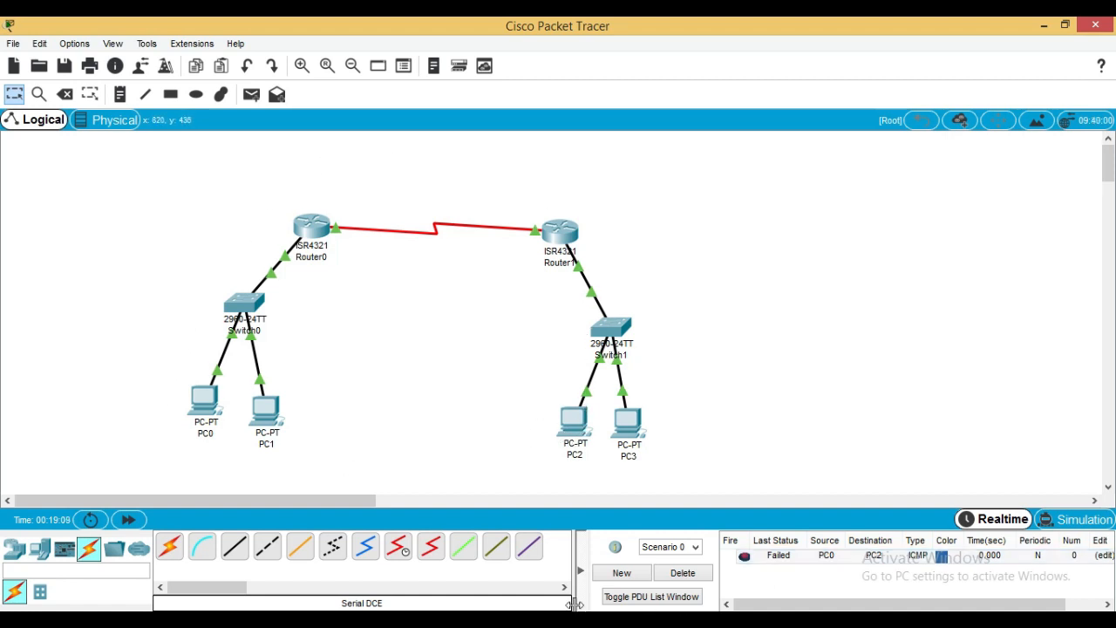
# Send a second simple PDU from PC0 to PC2 and clear all PDUs from Scenario 0
pyautogui.click(251, 94)
pyautogui.click(193, 408)
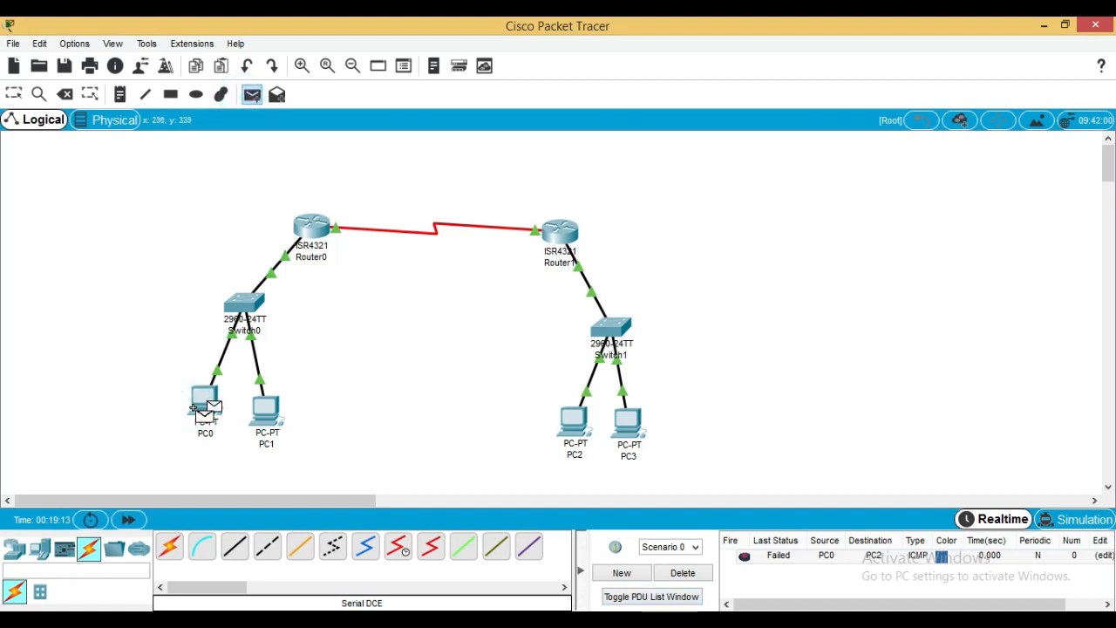
pyautogui.click(574, 422)
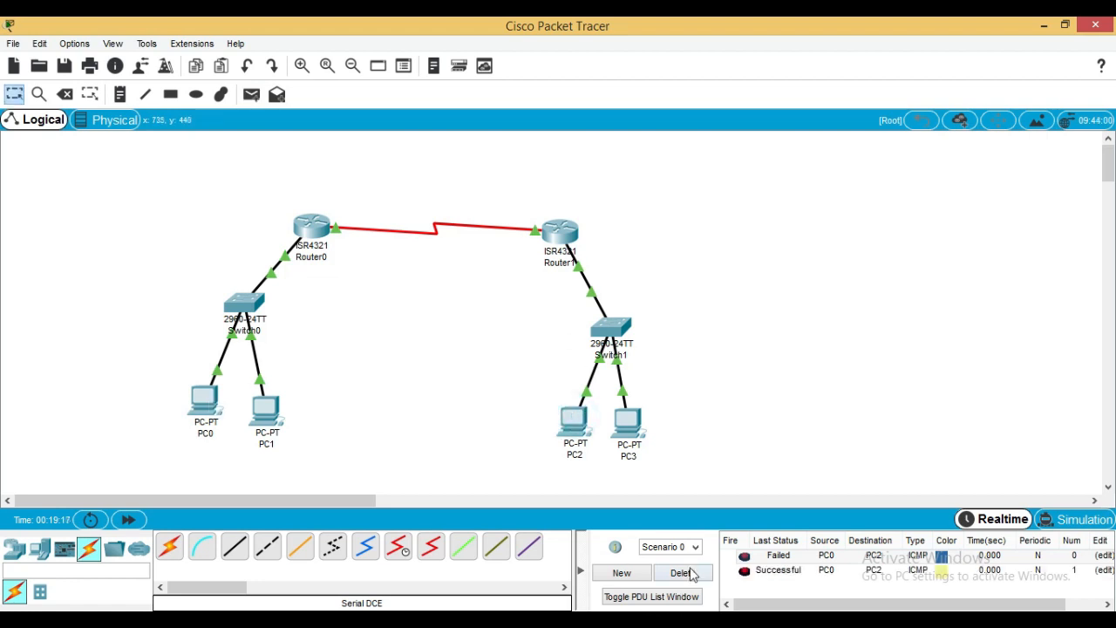
pyautogui.click(682, 572)
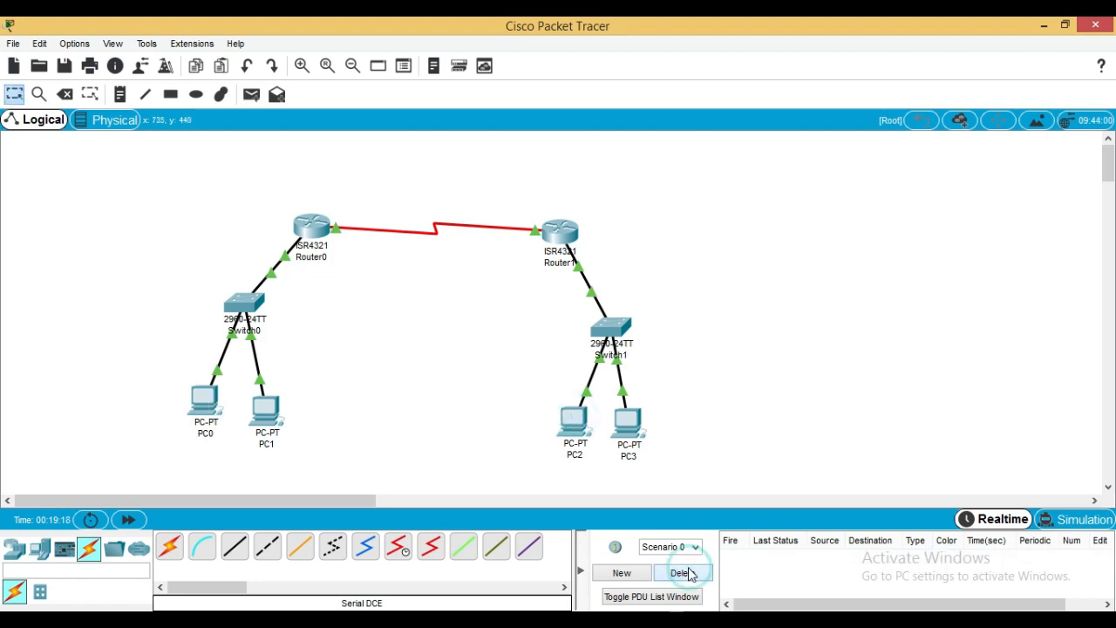
# Send a fresh simple PDU from PC0 to PC2 in the cleared scenario
pyautogui.click(251, 103)
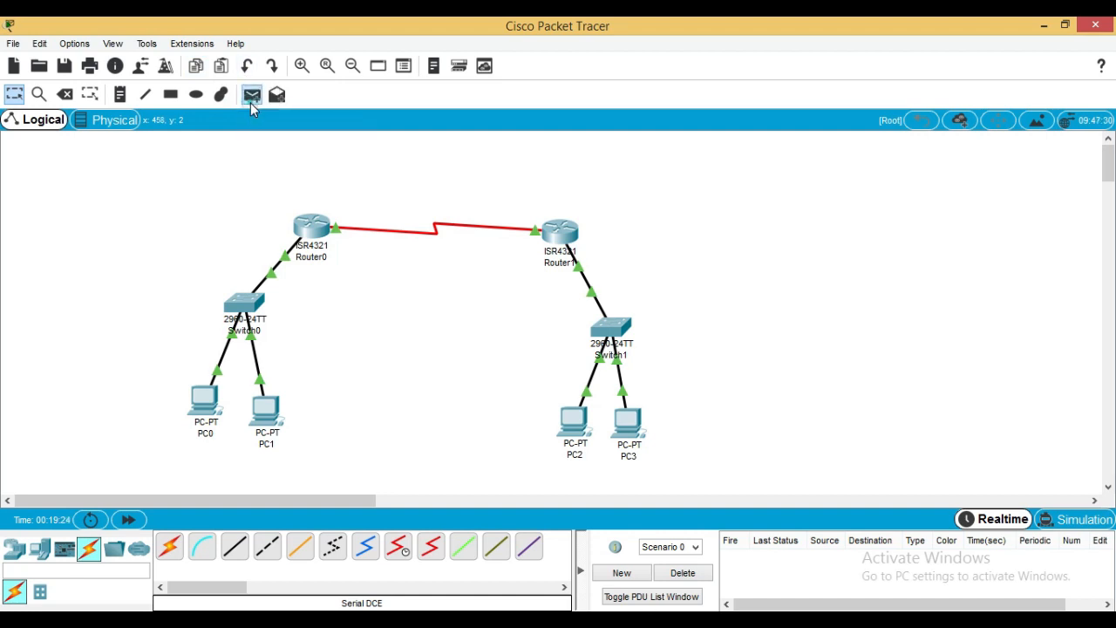
pyautogui.click(206, 401)
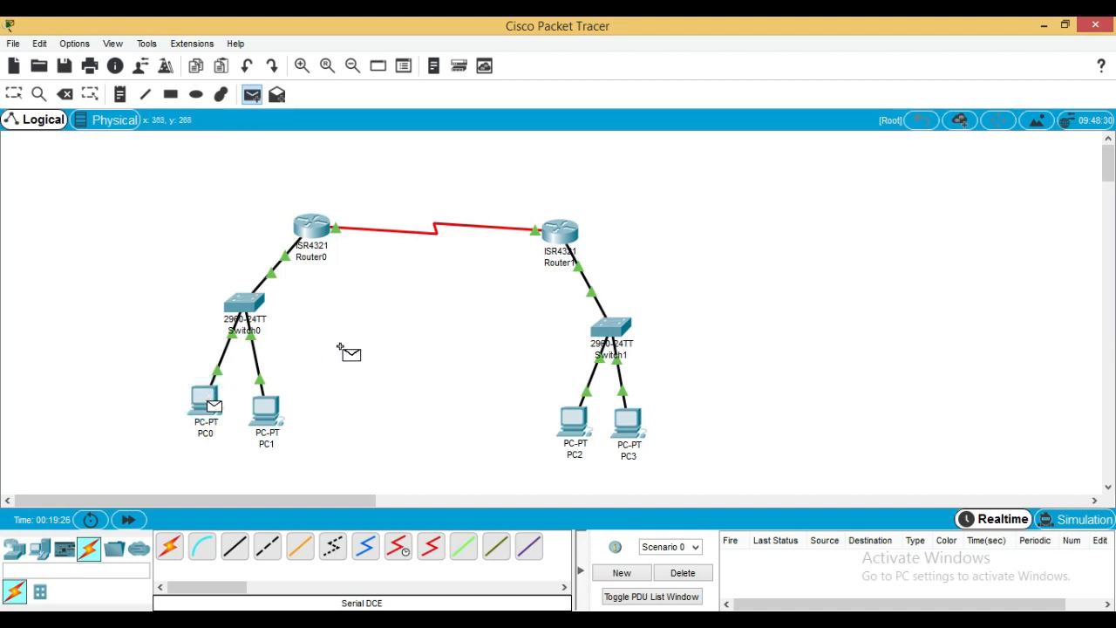
pyautogui.click(571, 426)
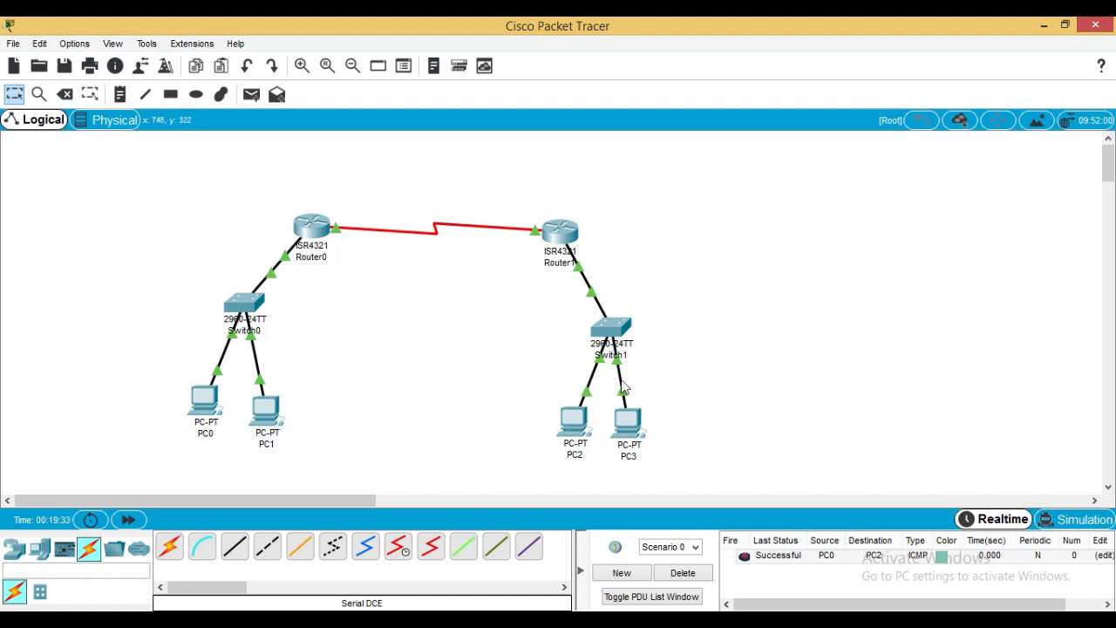
# Play the PC0-to-PC2 ICMP message in simulation mode until its reply is back at PC0, check its status and return to realtime mode
pyautogui.click(1067, 527)
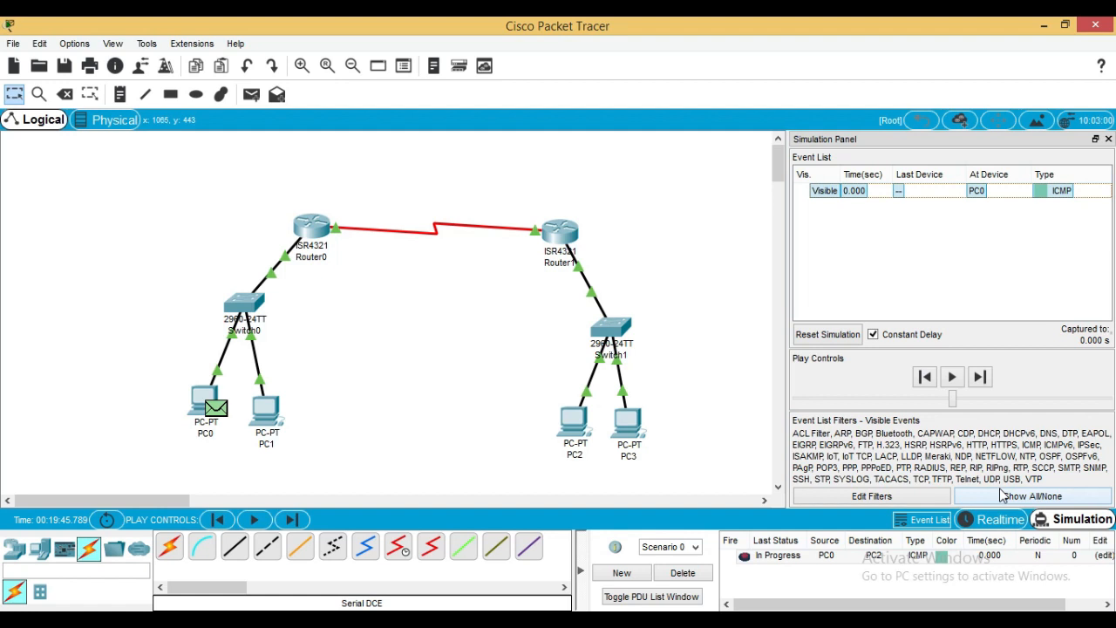
pyautogui.click(958, 376)
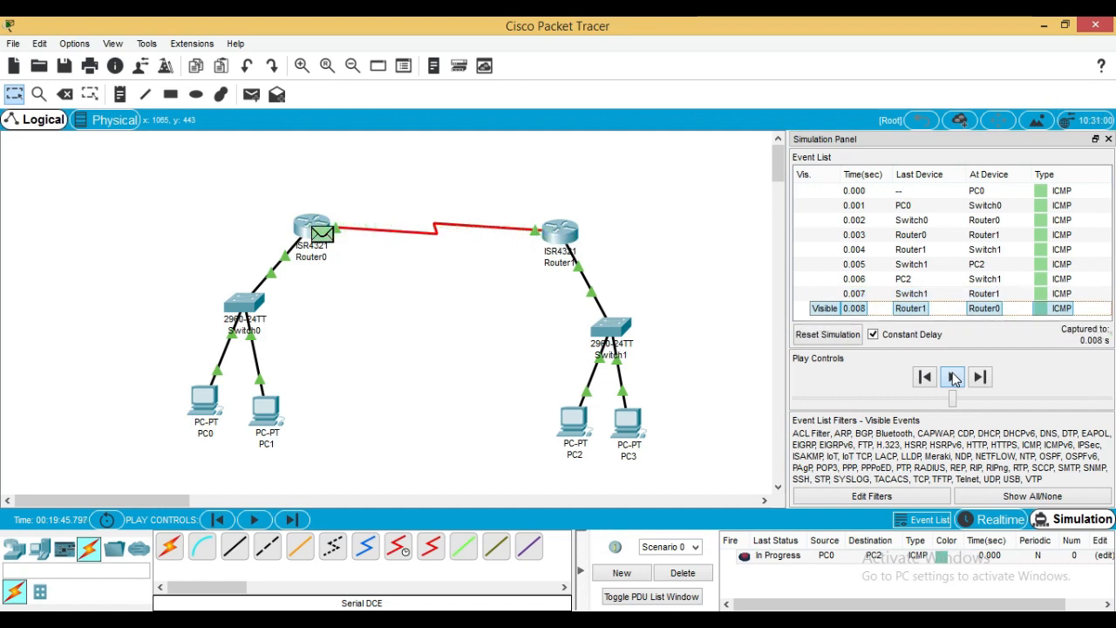
pyautogui.click(952, 376)
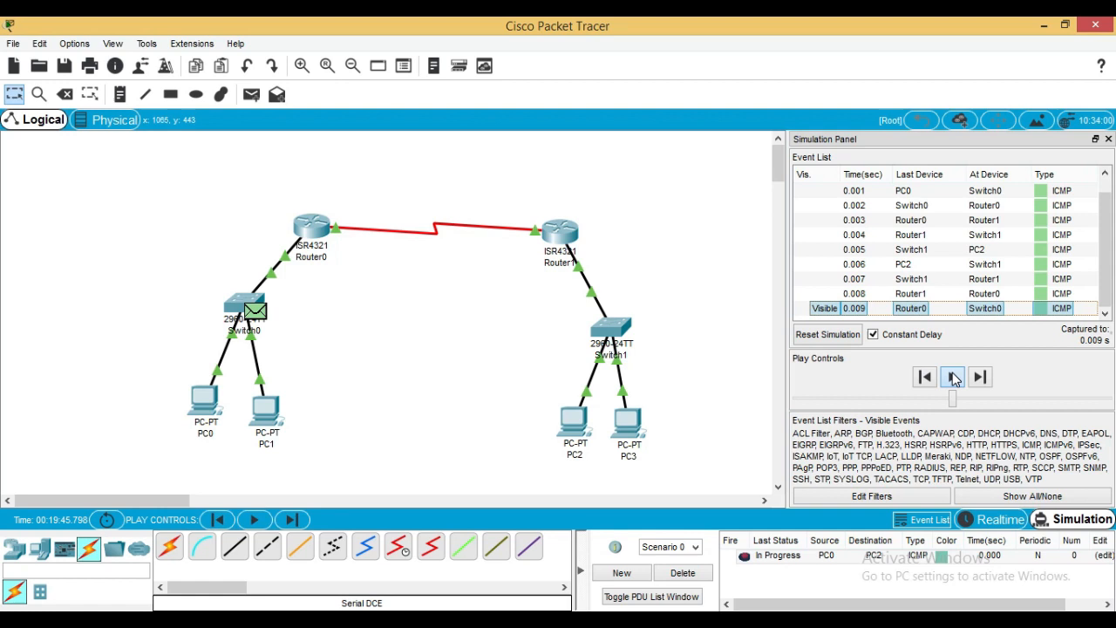
pyautogui.click(952, 376)
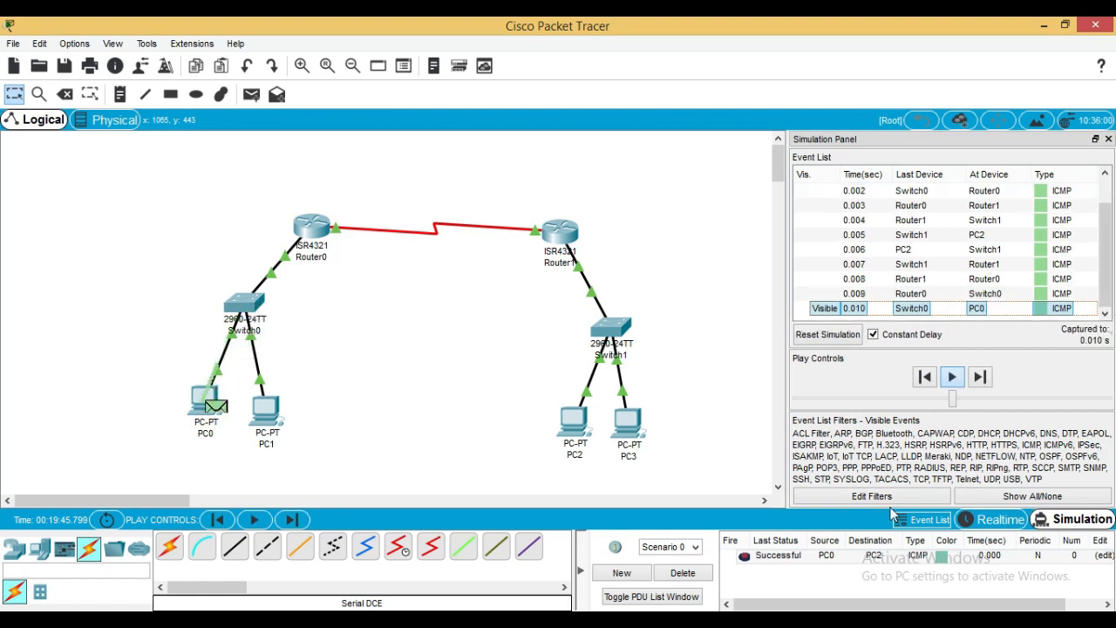
pyautogui.click(759, 558)
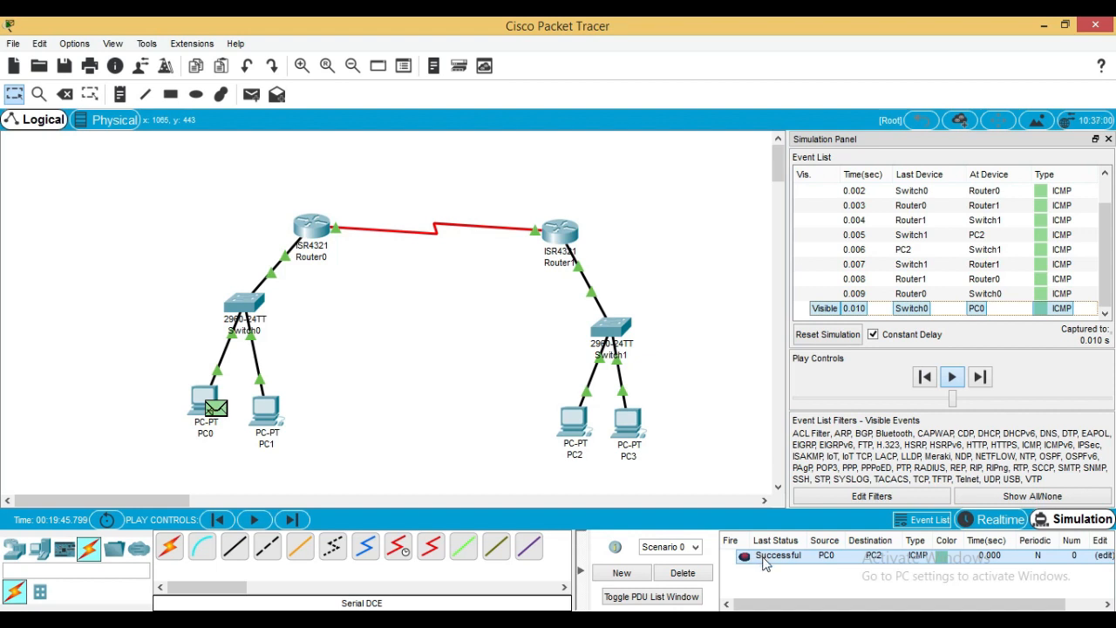
pyautogui.click(1000, 521)
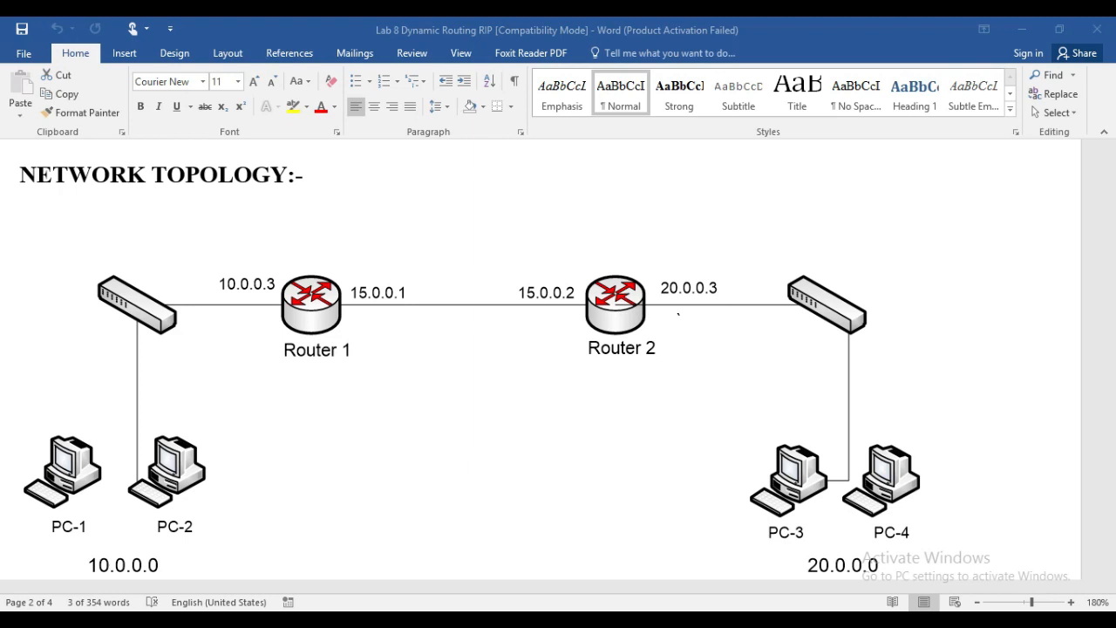
# Read through the Lab 8 document to its two RIP exercises and examine the two-router and three-router network diagrams
pyautogui.scroll(-10, 322, 433)
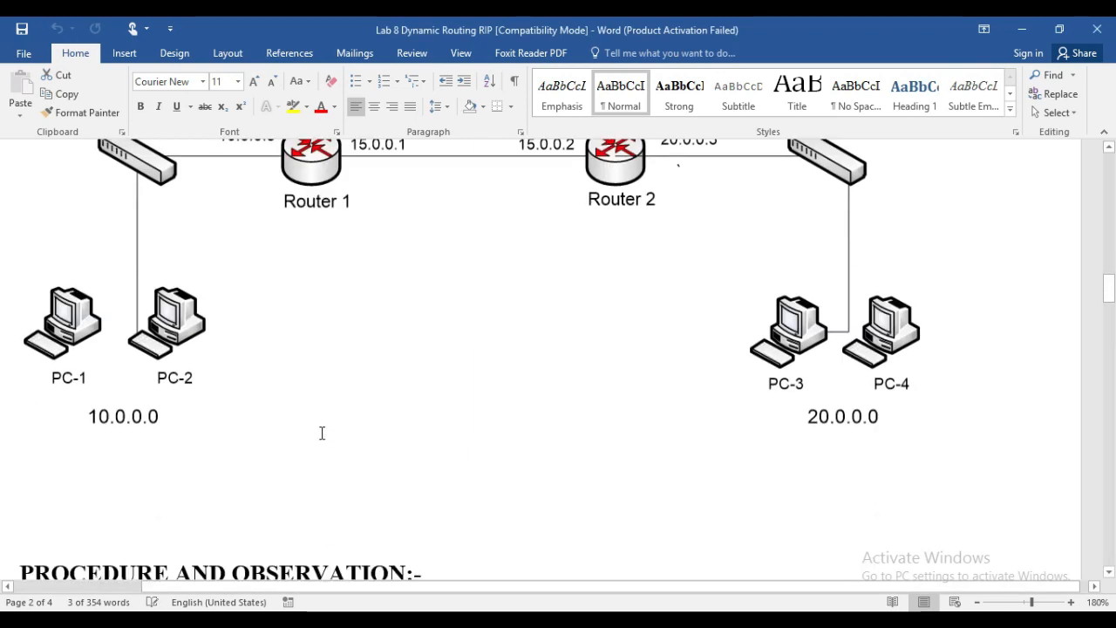
pyautogui.scroll(-10, 322, 433)
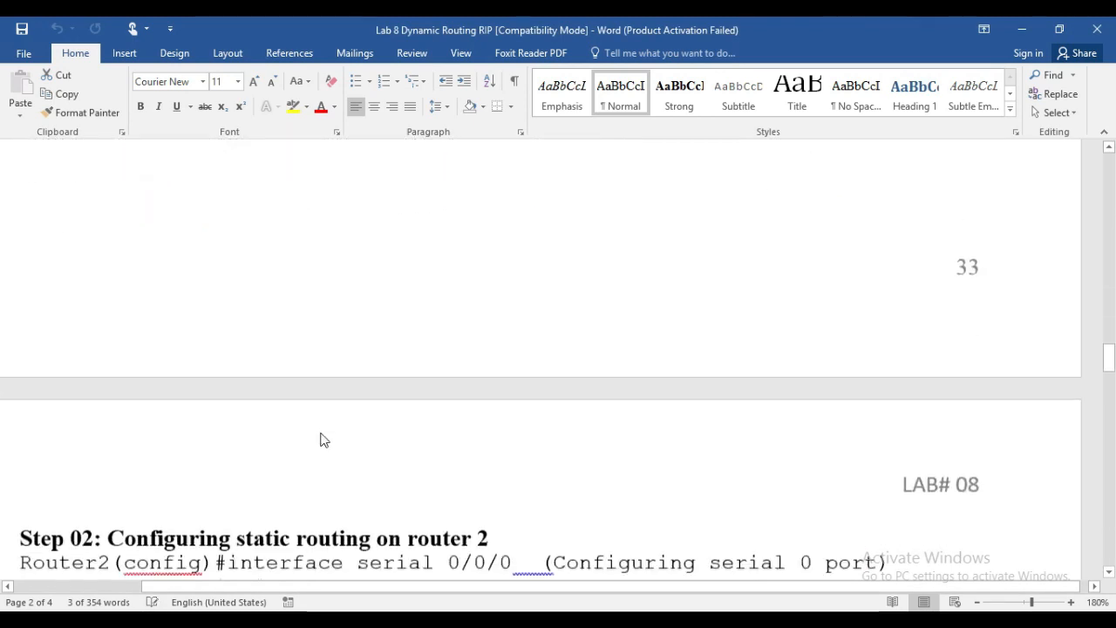
pyautogui.scroll(-12, 315, 427)
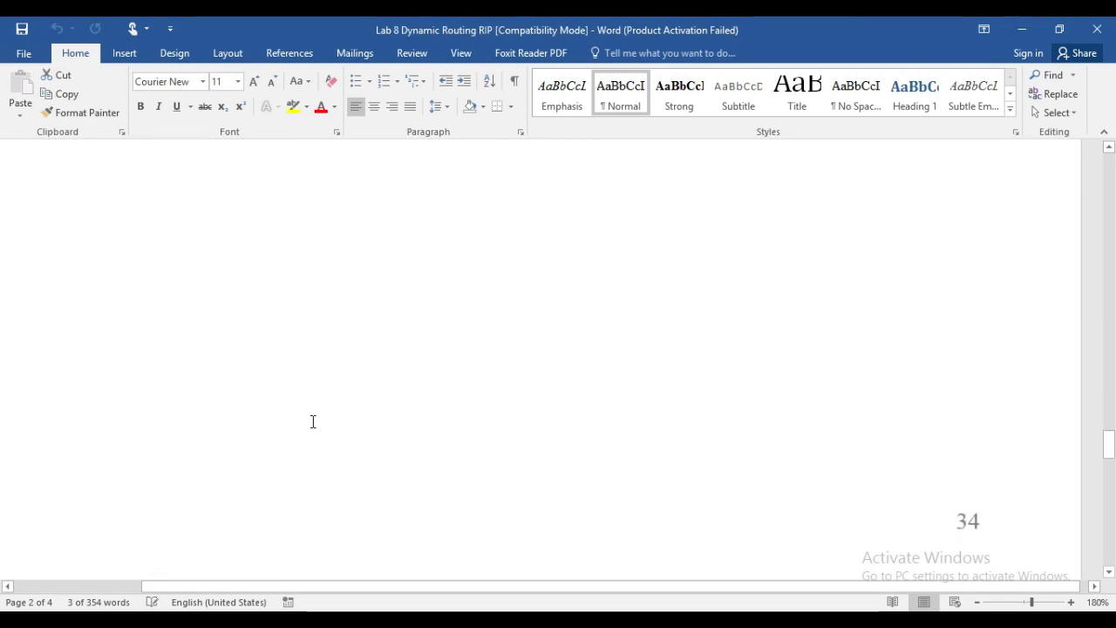
pyautogui.scroll(-4, 312, 420)
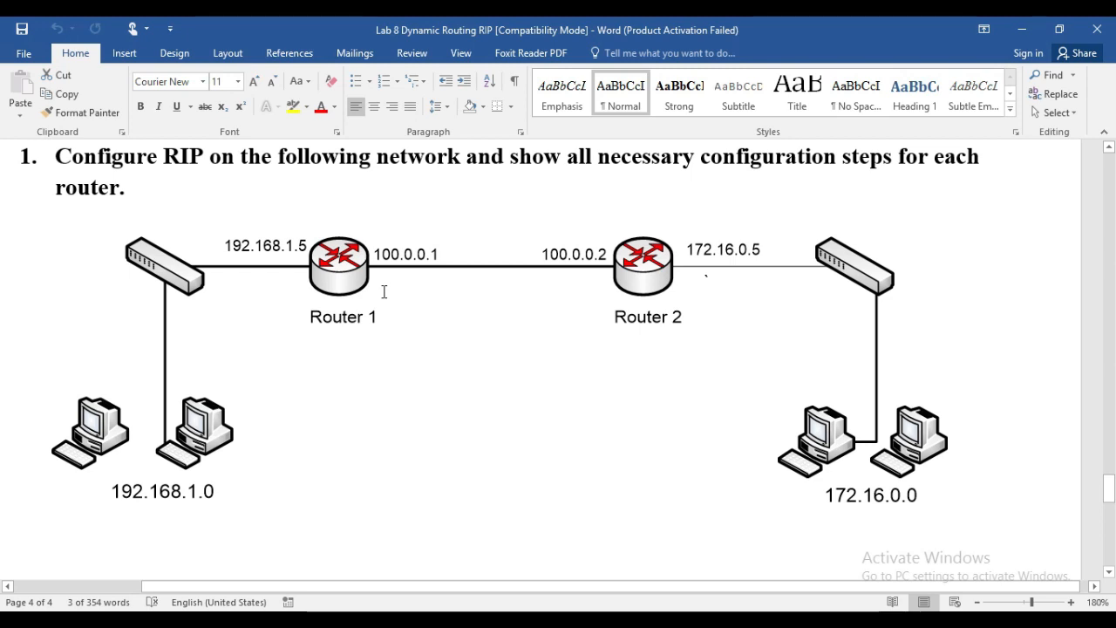
pyautogui.scroll(-4, 383, 292)
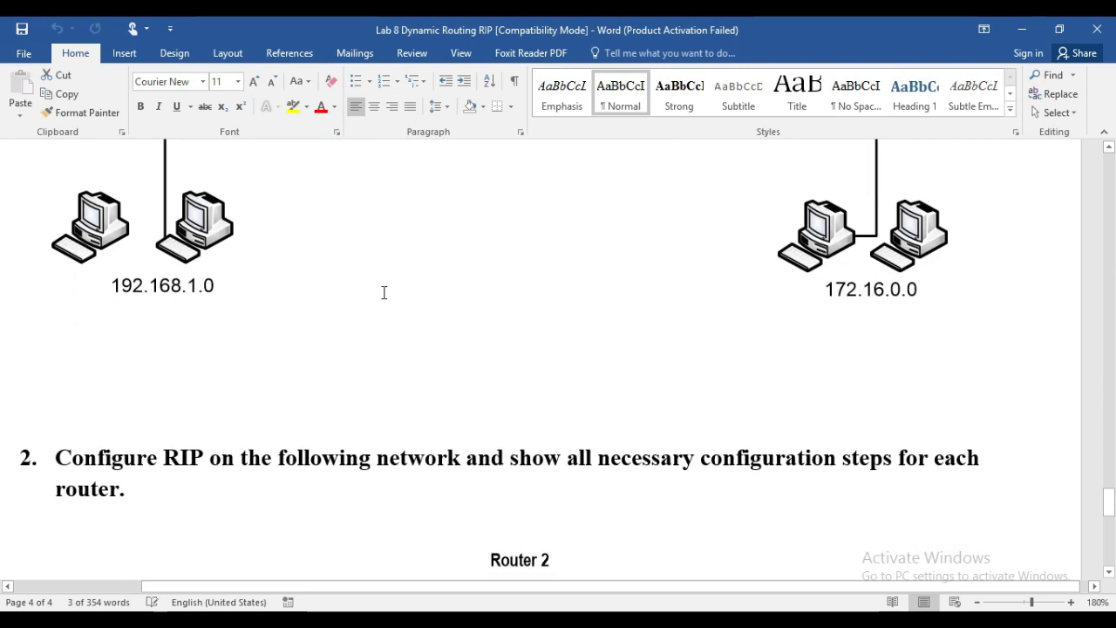
pyautogui.scroll(3, 383, 292)
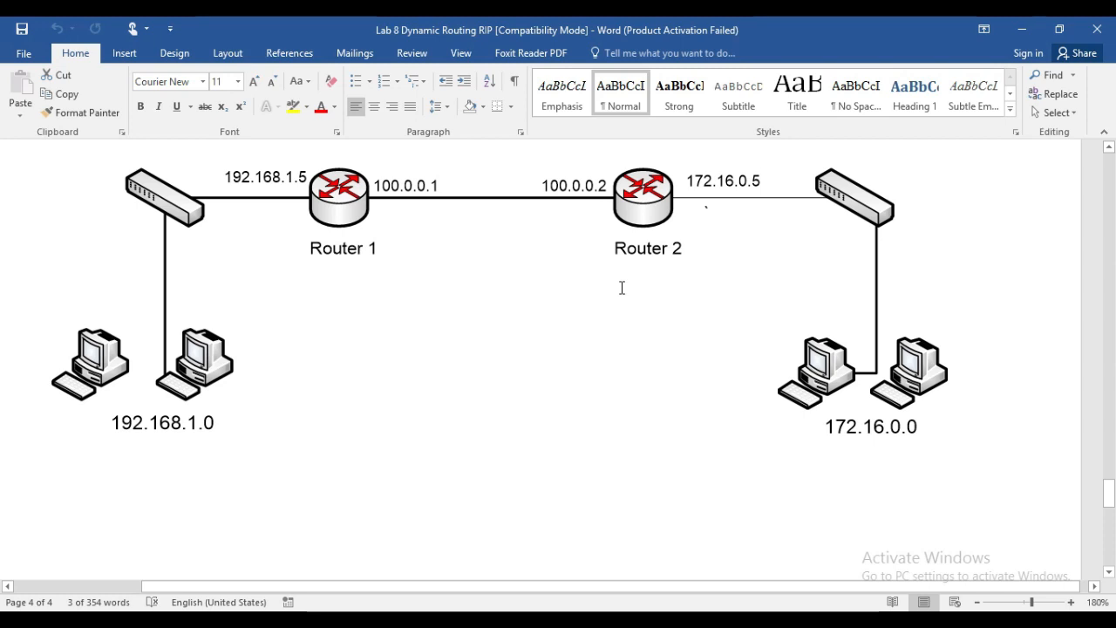
pyautogui.scroll(-10, 620, 286)
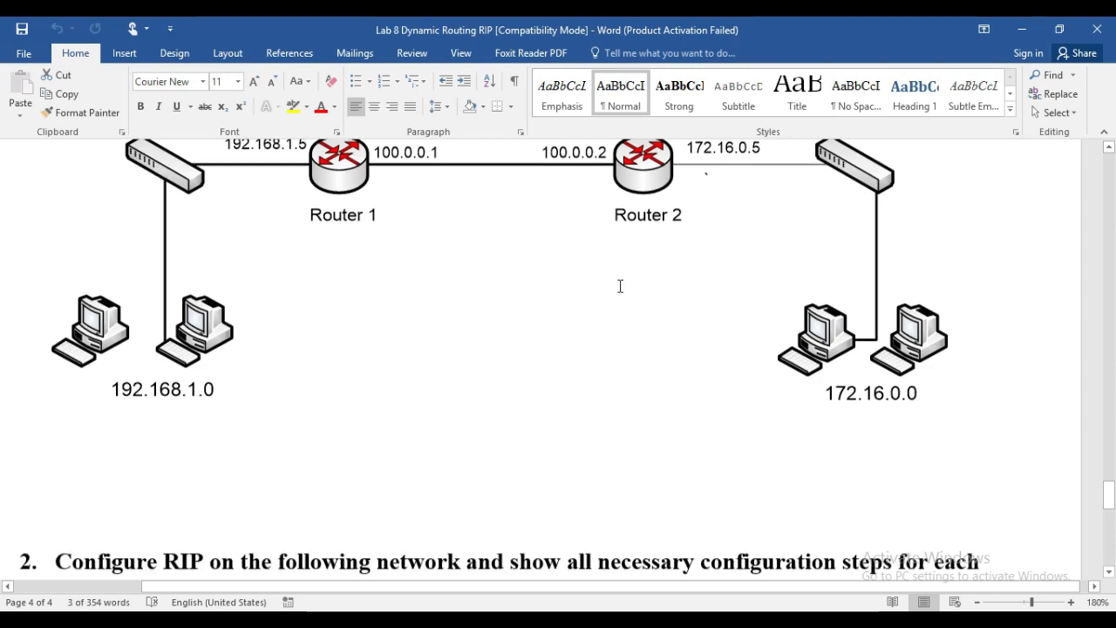
pyautogui.scroll(-3, 620, 286)
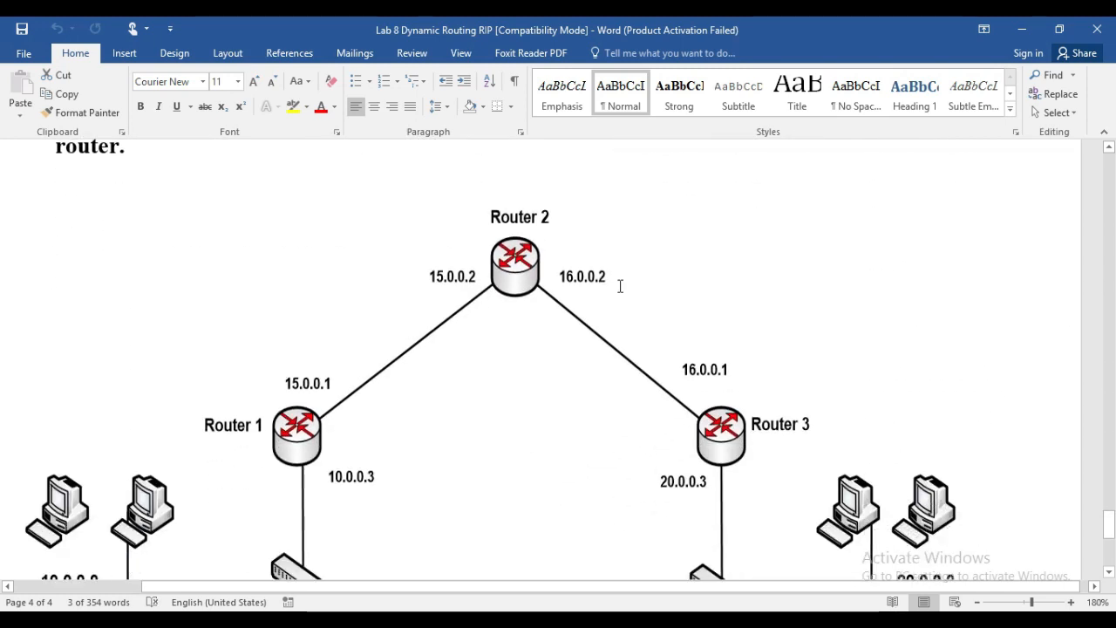
pyautogui.scroll(1, 620, 286)
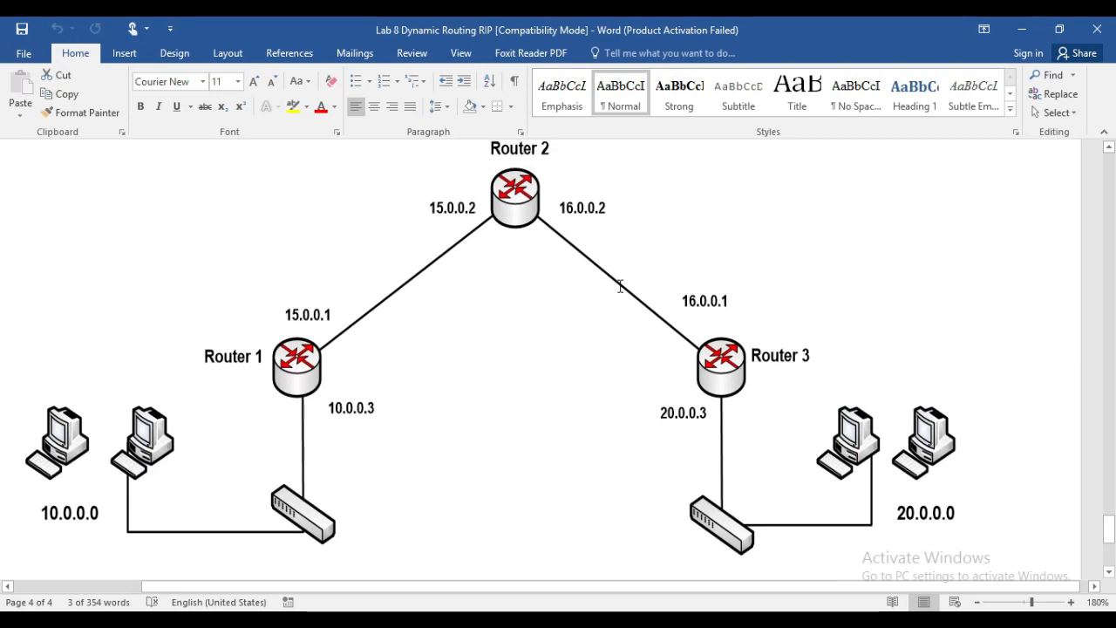